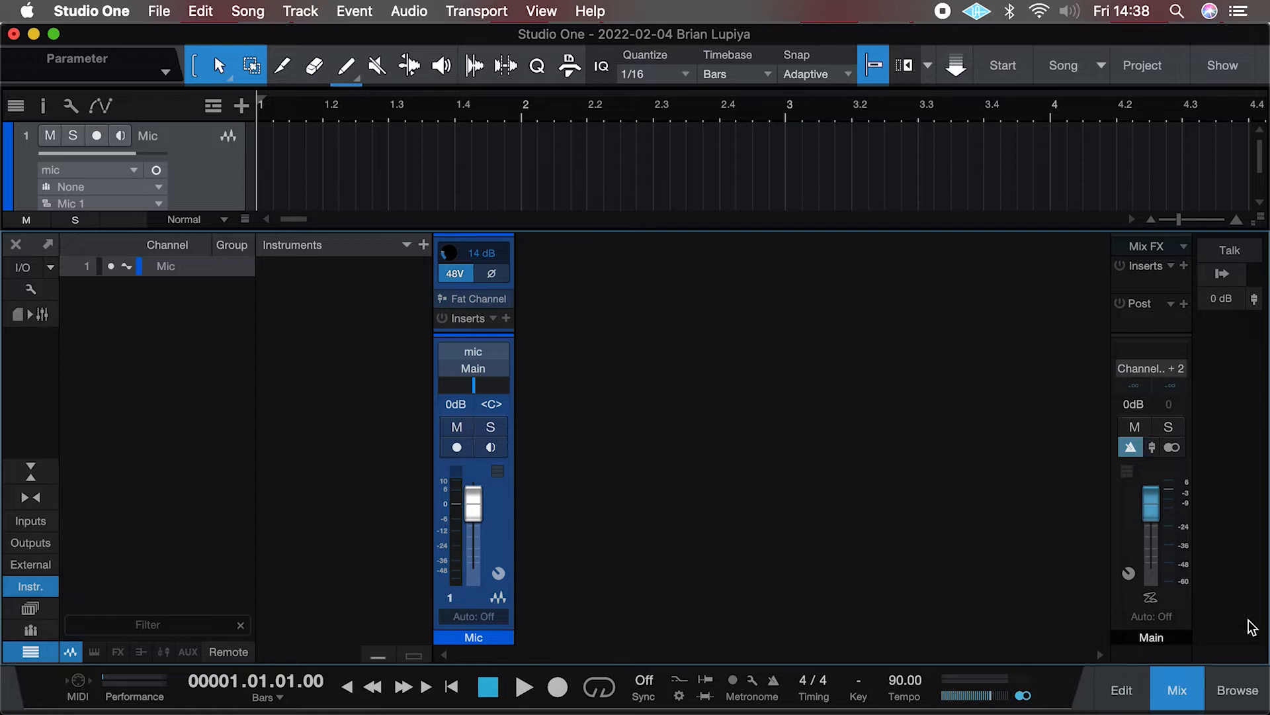
# Step: Open the browser and explore the Instruments and Effects categories sorted by vendor
pyautogui.click(1181, 699)
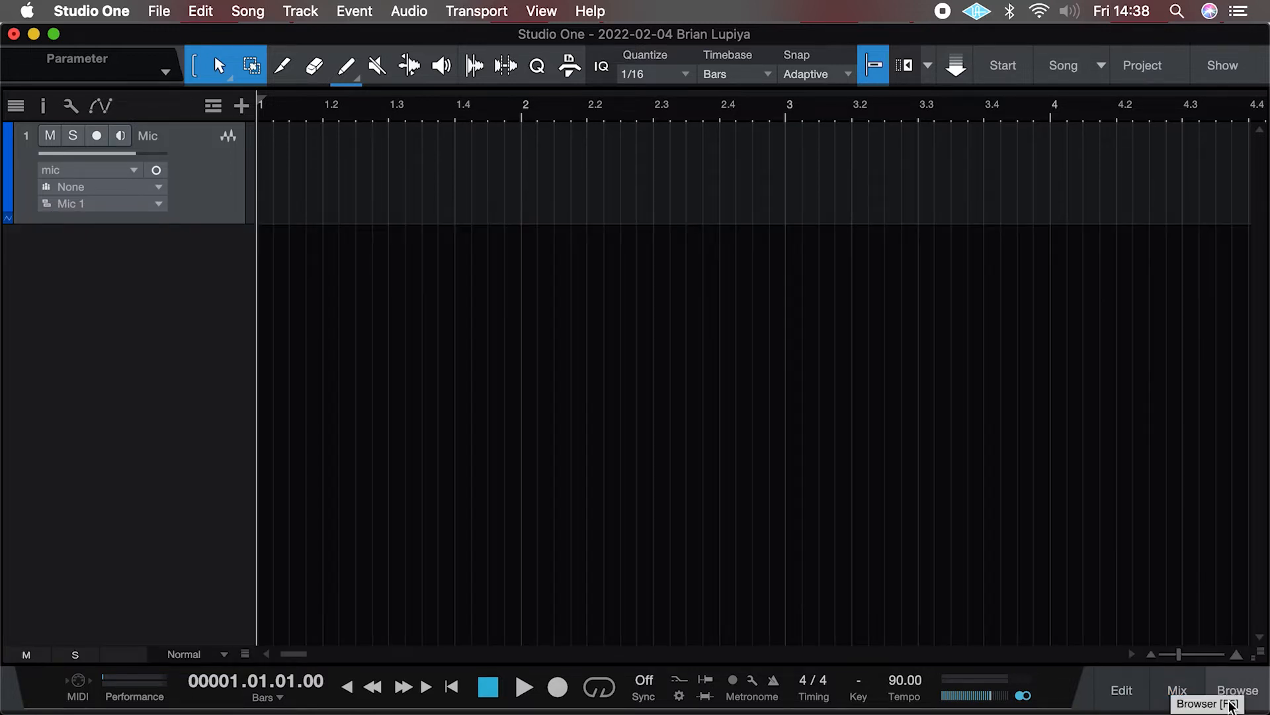
pyautogui.click(1238, 695)
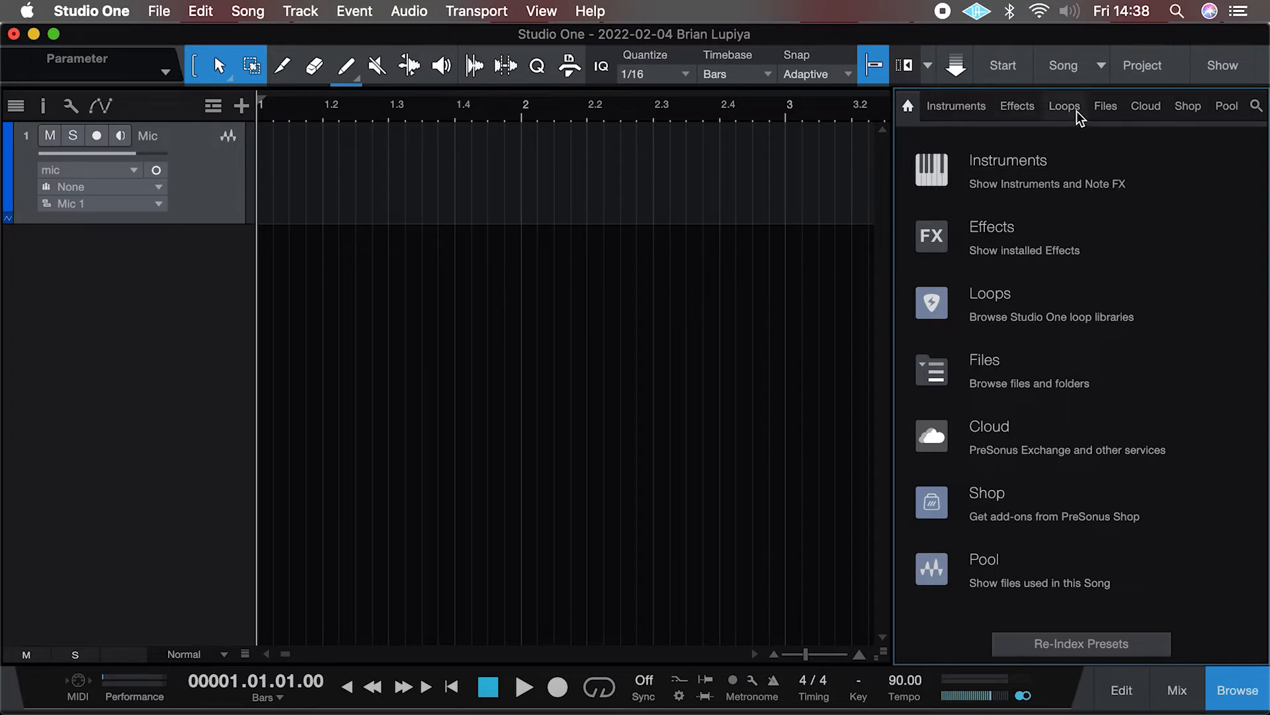
pyautogui.click(960, 108)
pyautogui.click(926, 351)
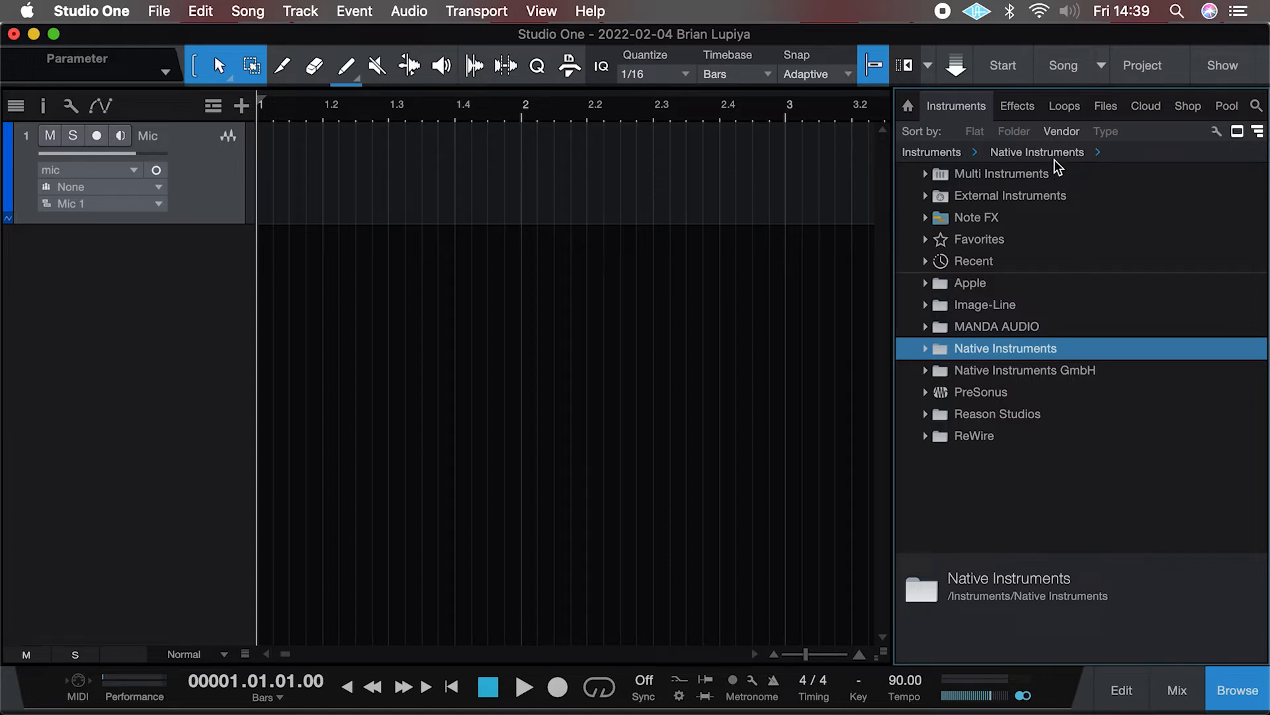
pyautogui.click(1031, 109)
pyautogui.click(926, 284)
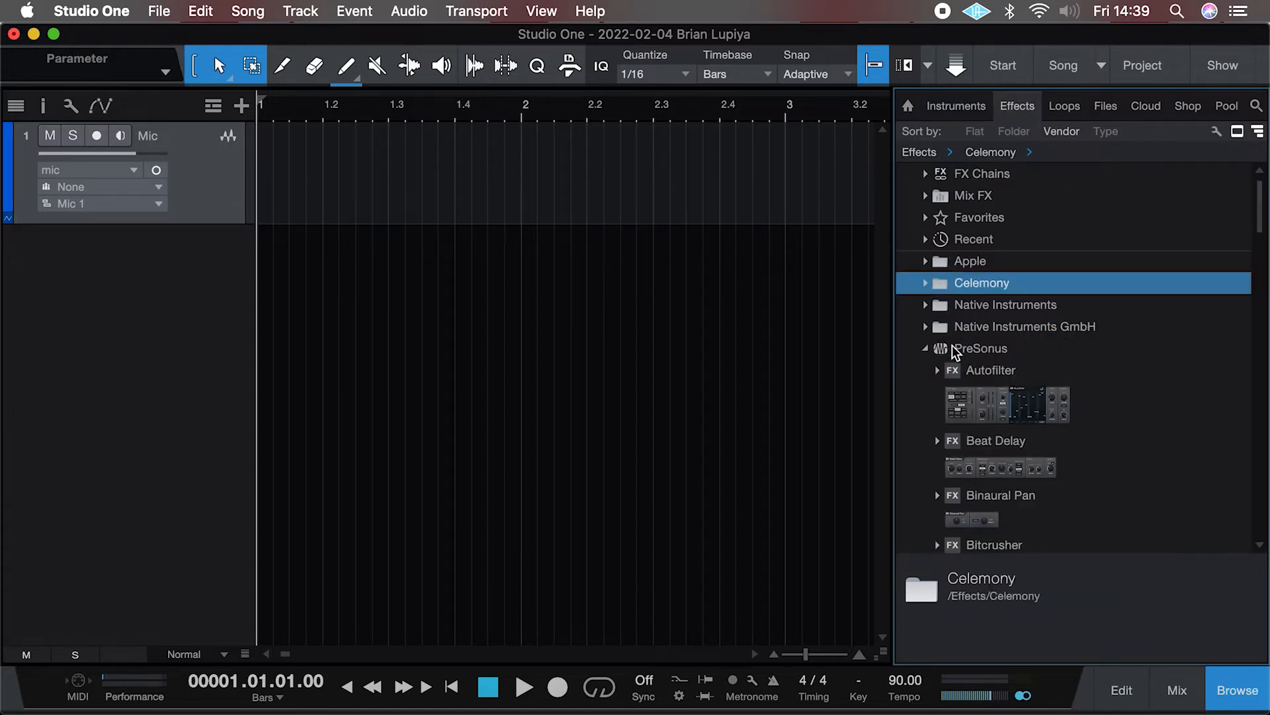
pyautogui.click(927, 348)
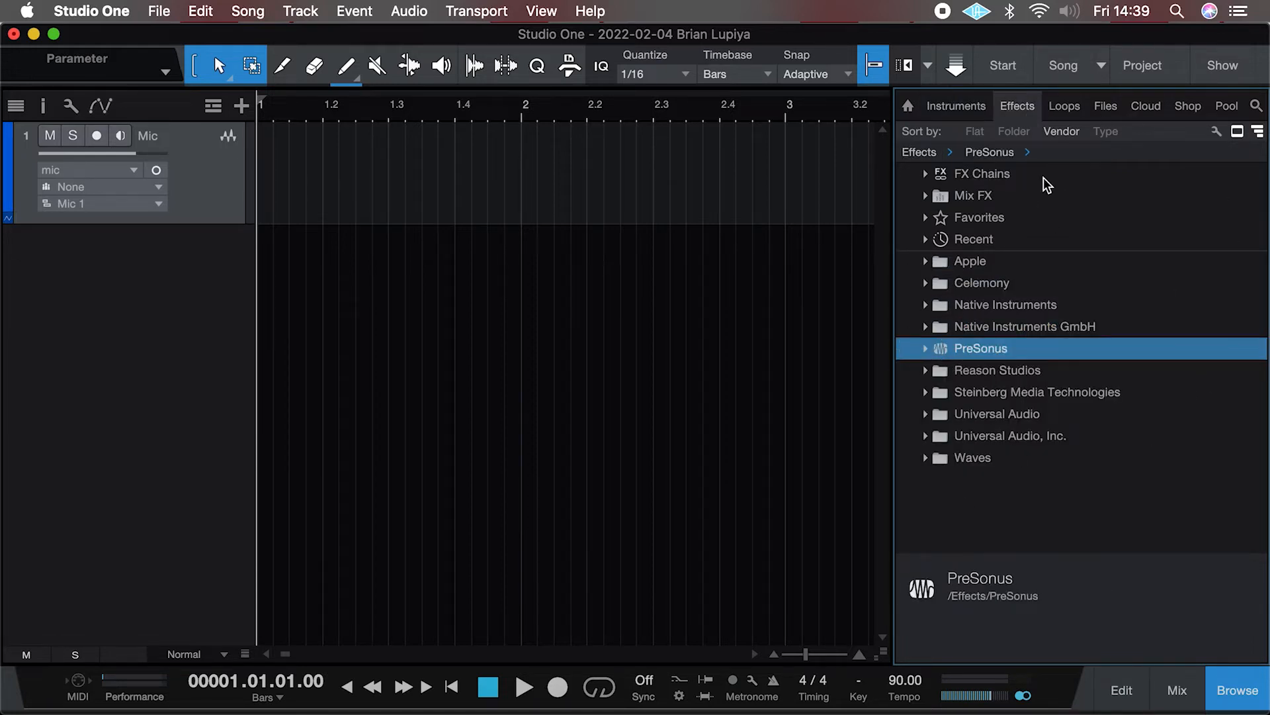
# Step: Browse the Loops, Files, Cloud and Shop sections of the browser
pyautogui.click(1067, 111)
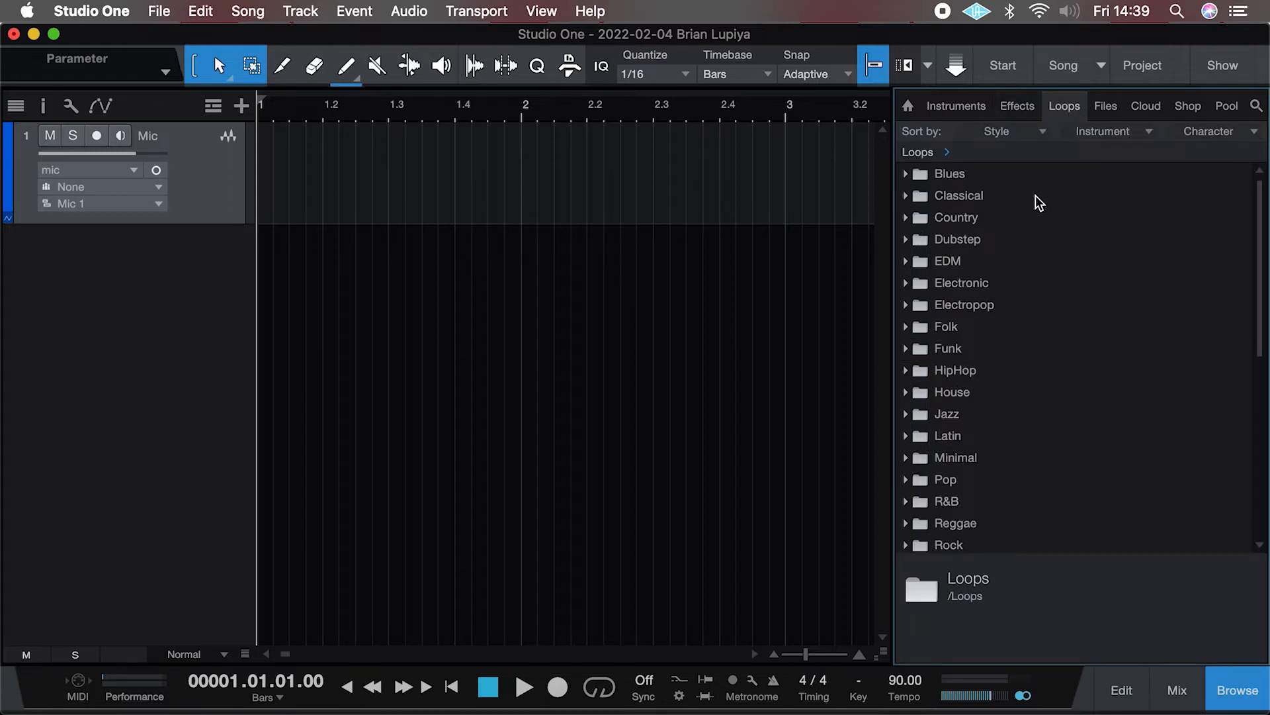
pyautogui.scroll(-4, 947, 427)
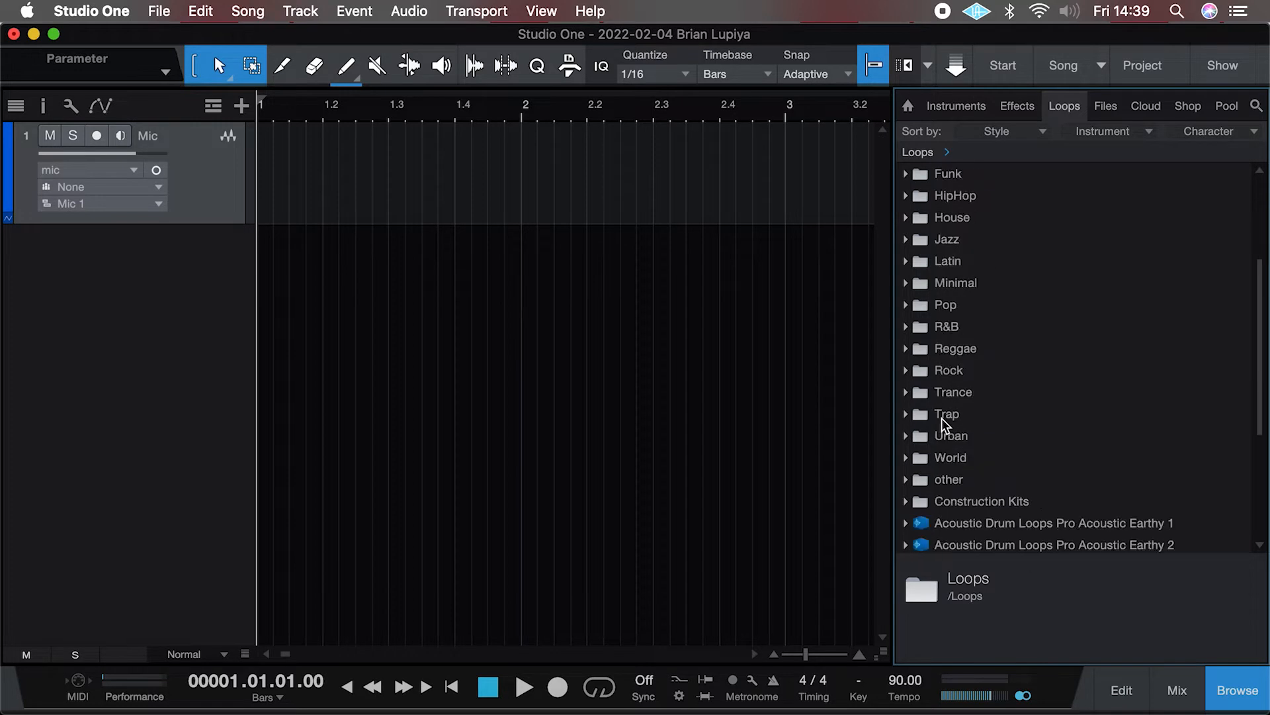
pyautogui.scroll(-3, 945, 424)
pyautogui.scroll(6, 945, 424)
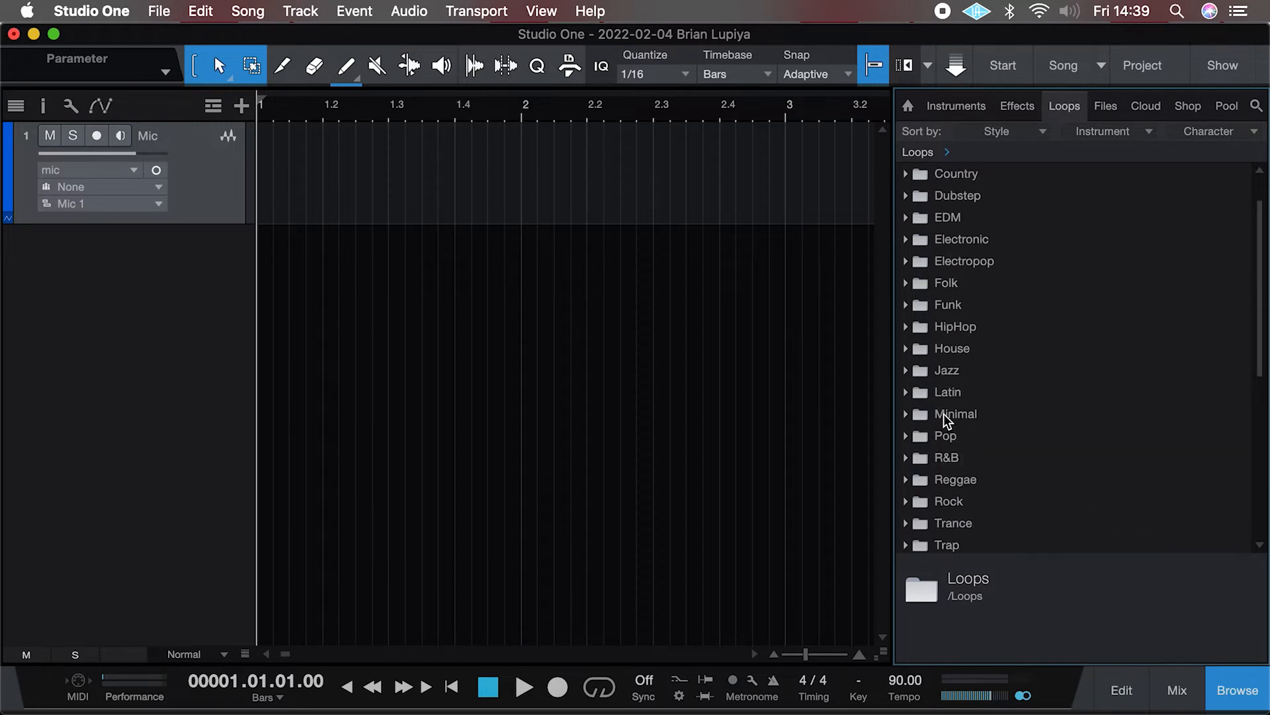
pyautogui.click(1109, 108)
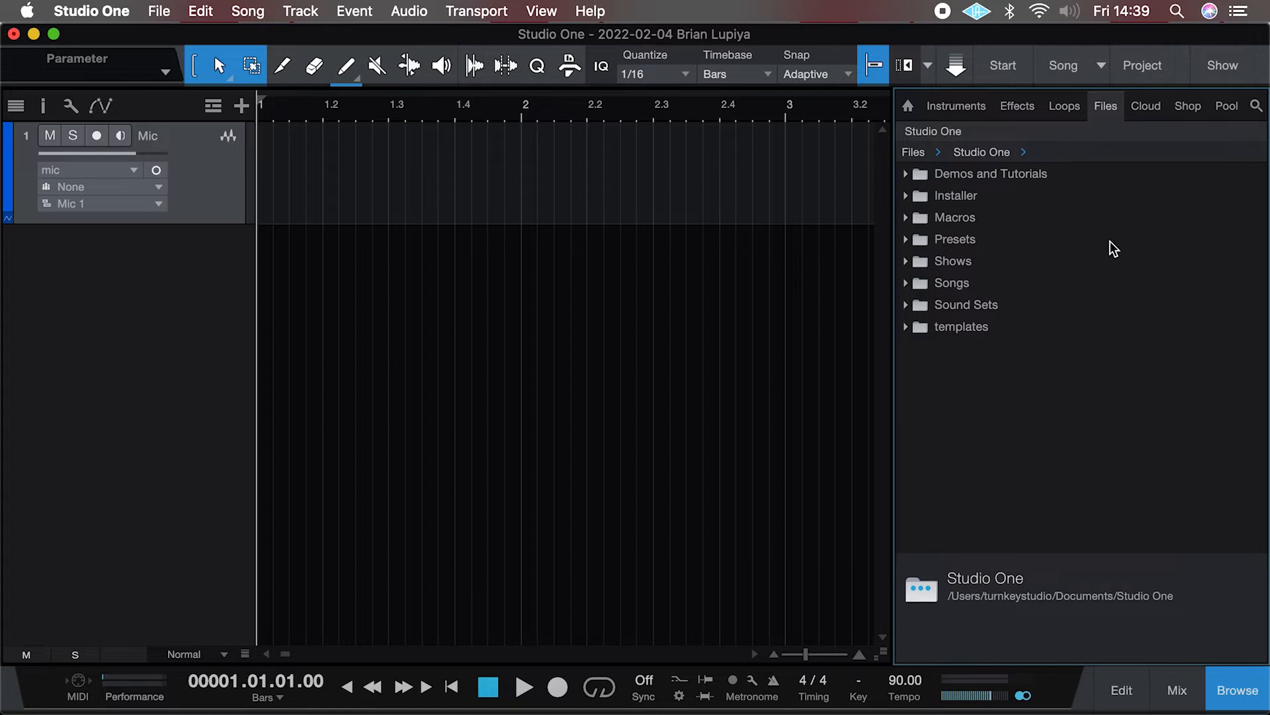
pyautogui.click(1145, 108)
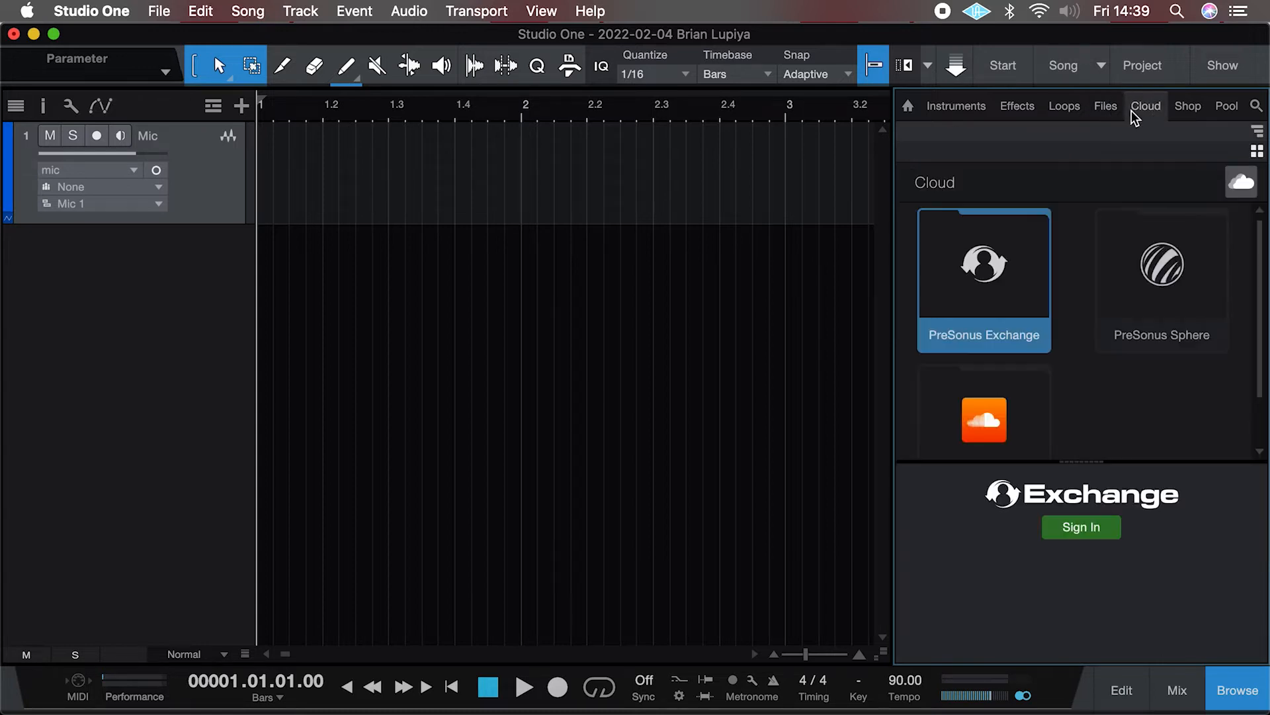
pyautogui.scroll(-2, 1091, 345)
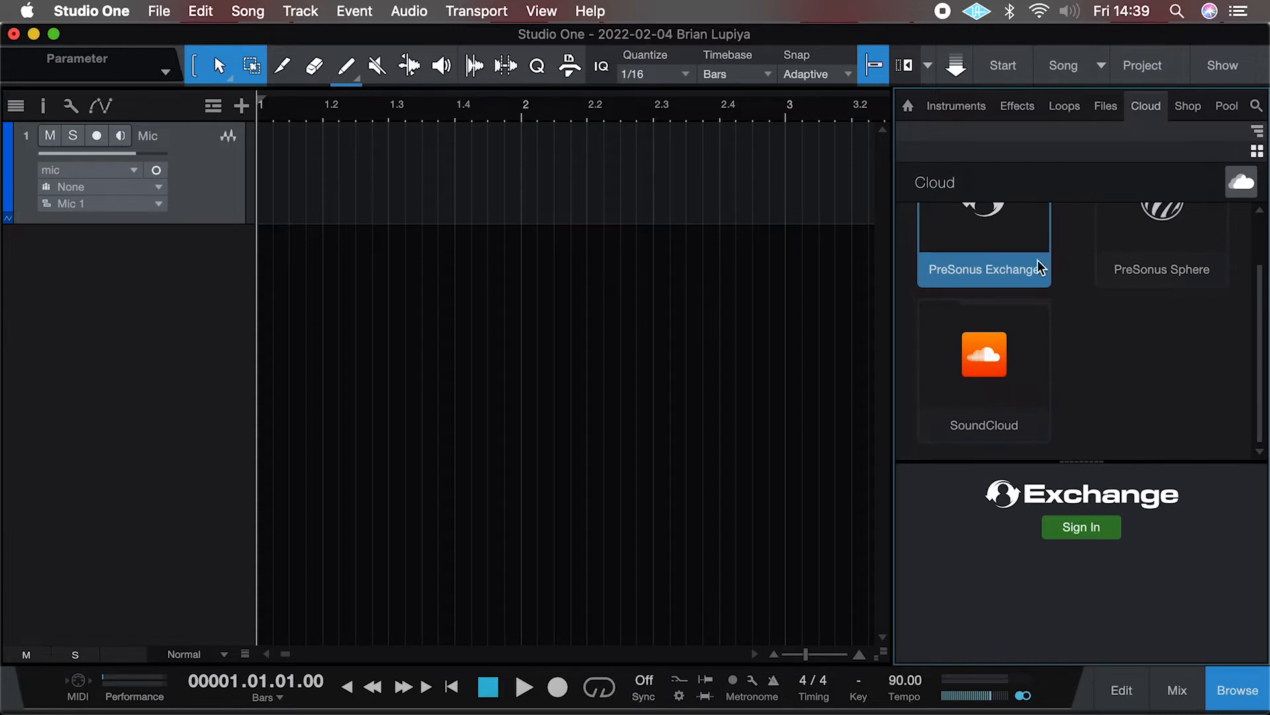
pyautogui.scroll(2, 1033, 291)
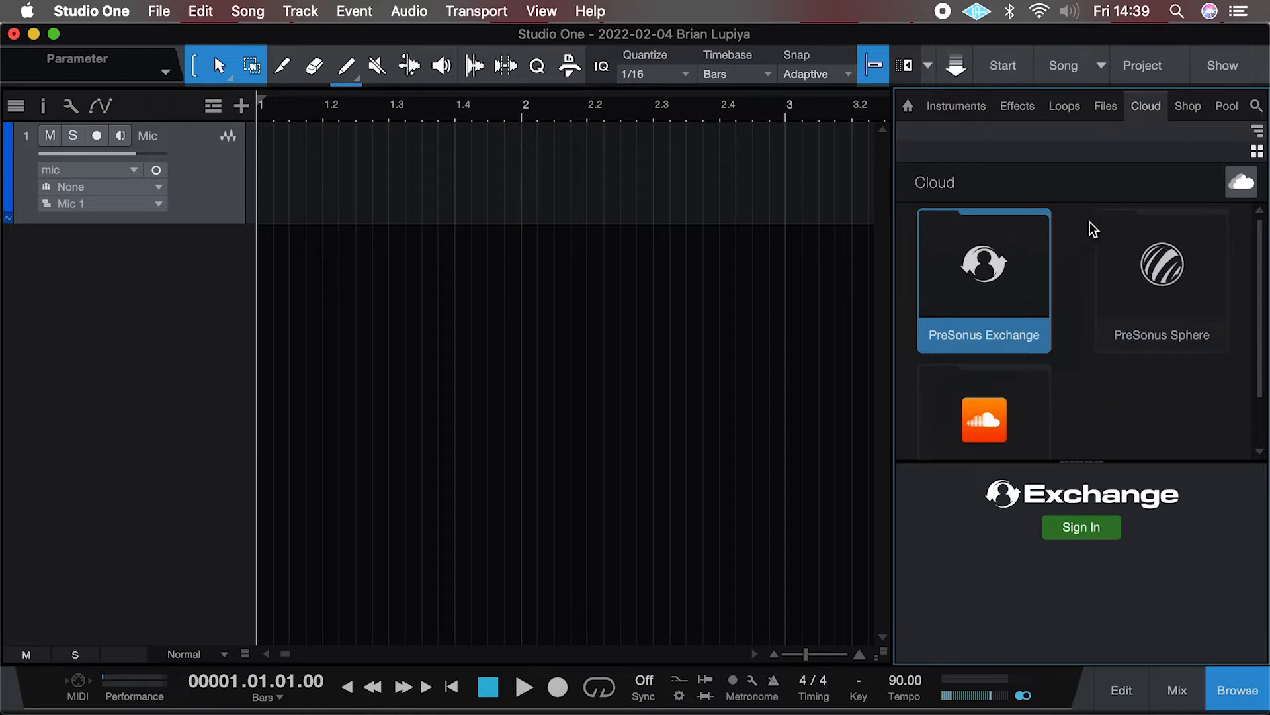
pyautogui.click(1190, 107)
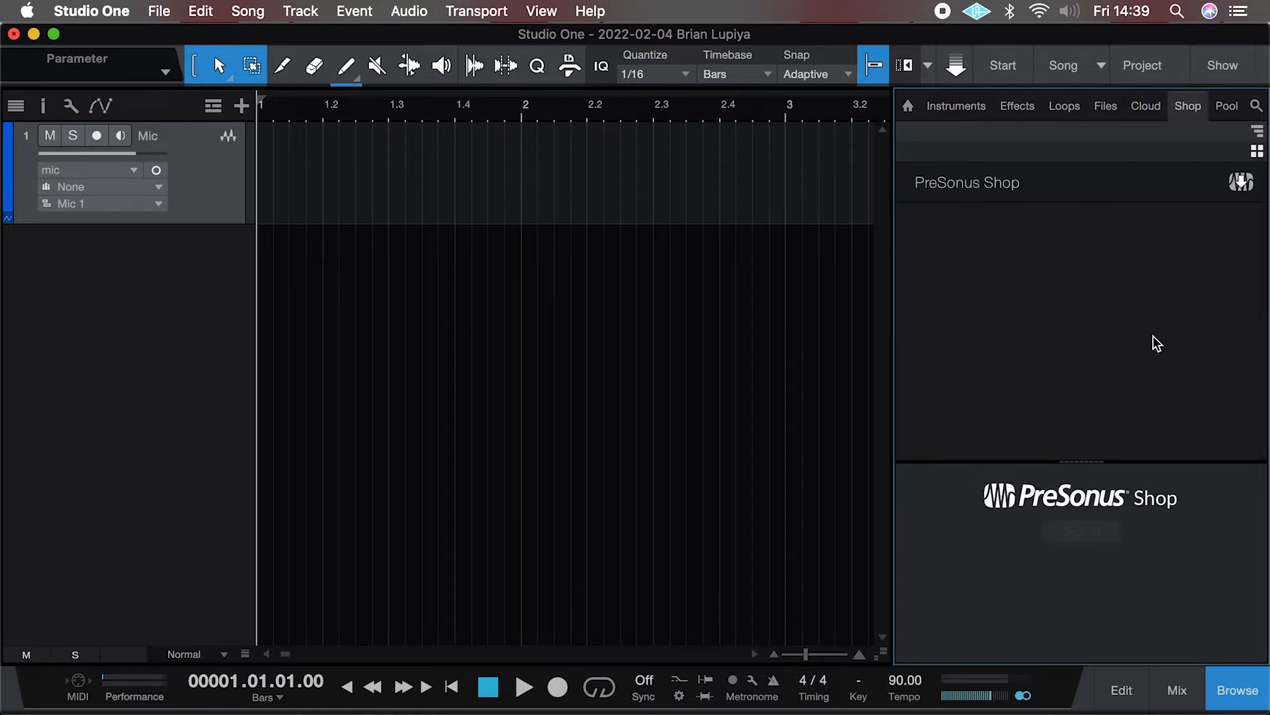
pyautogui.scroll(-1, 1057, 397)
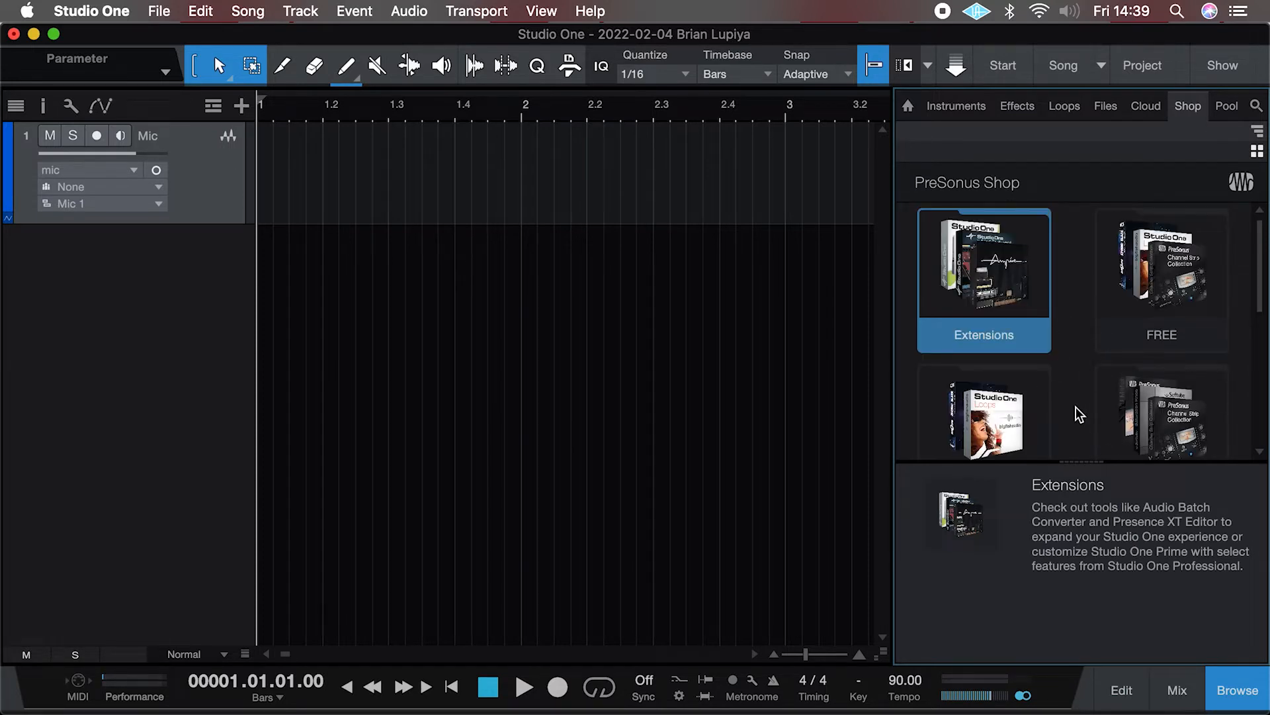
pyautogui.scroll(-2, 1075, 407)
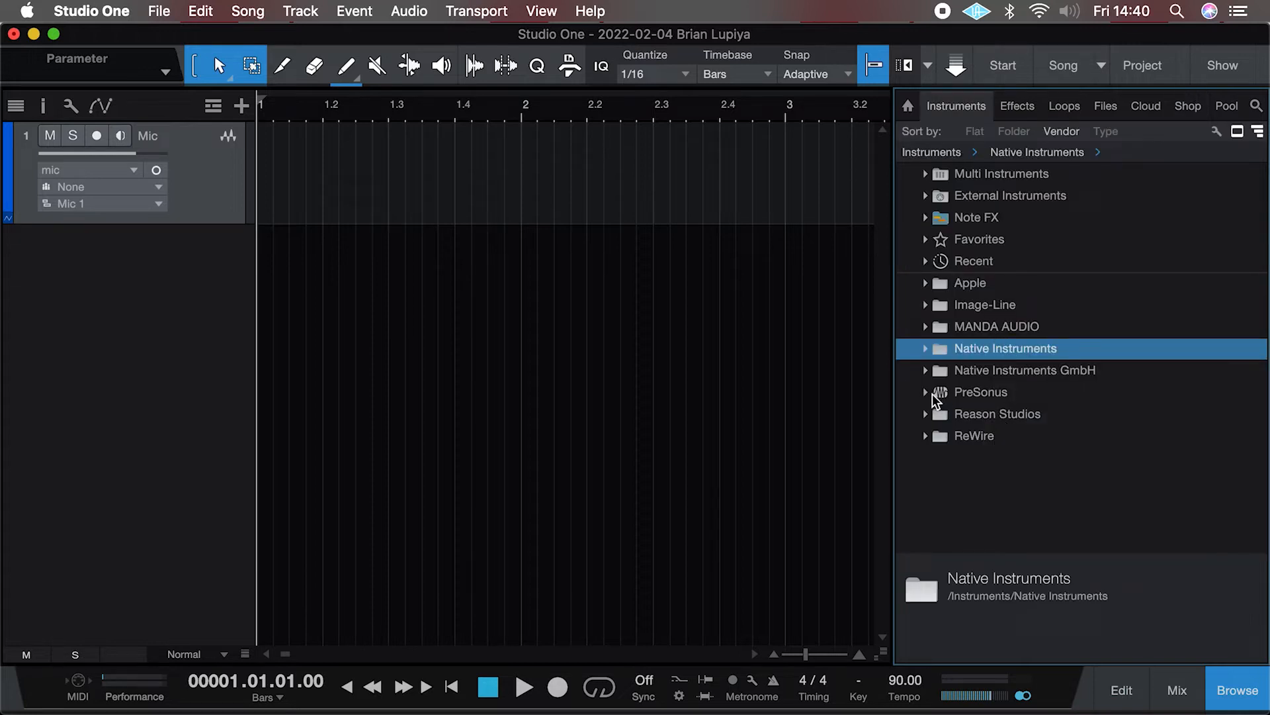
# Step: Add a Presence instrument track from the PreSonus instruments in the browser
pyautogui.click(924, 393)
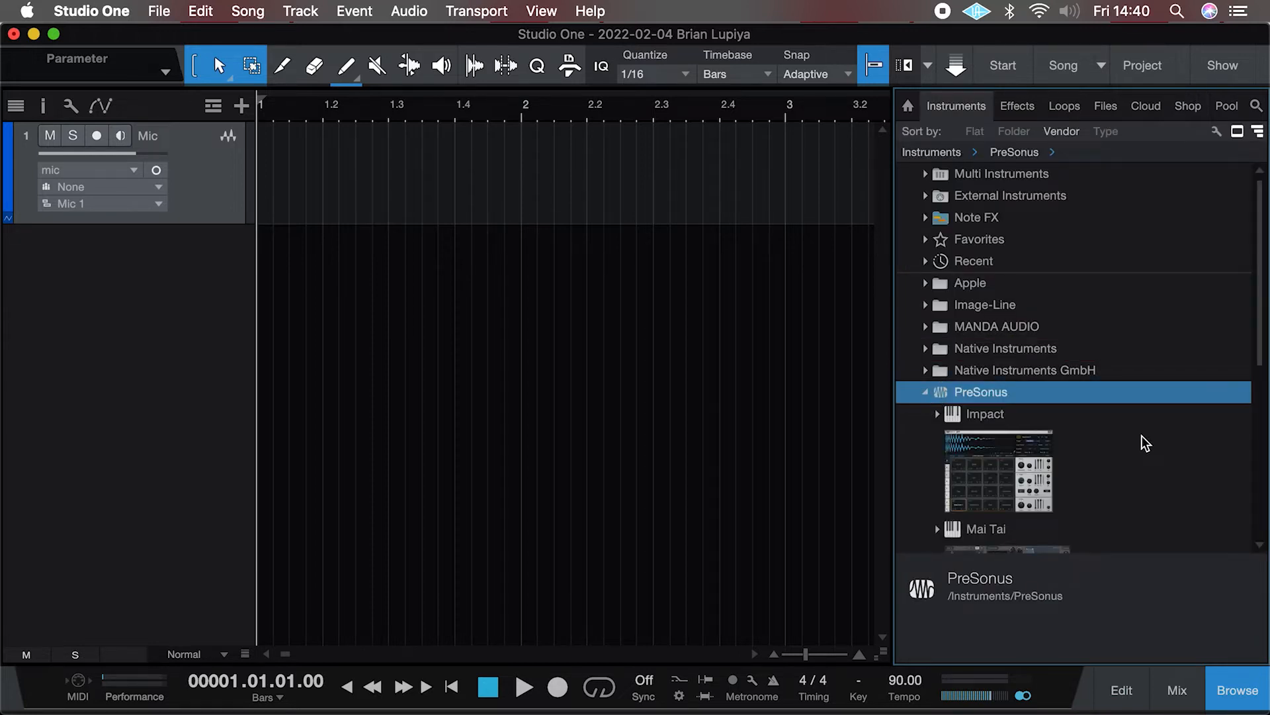
pyautogui.scroll(-6, 1146, 443)
pyautogui.scroll(-2, 1146, 443)
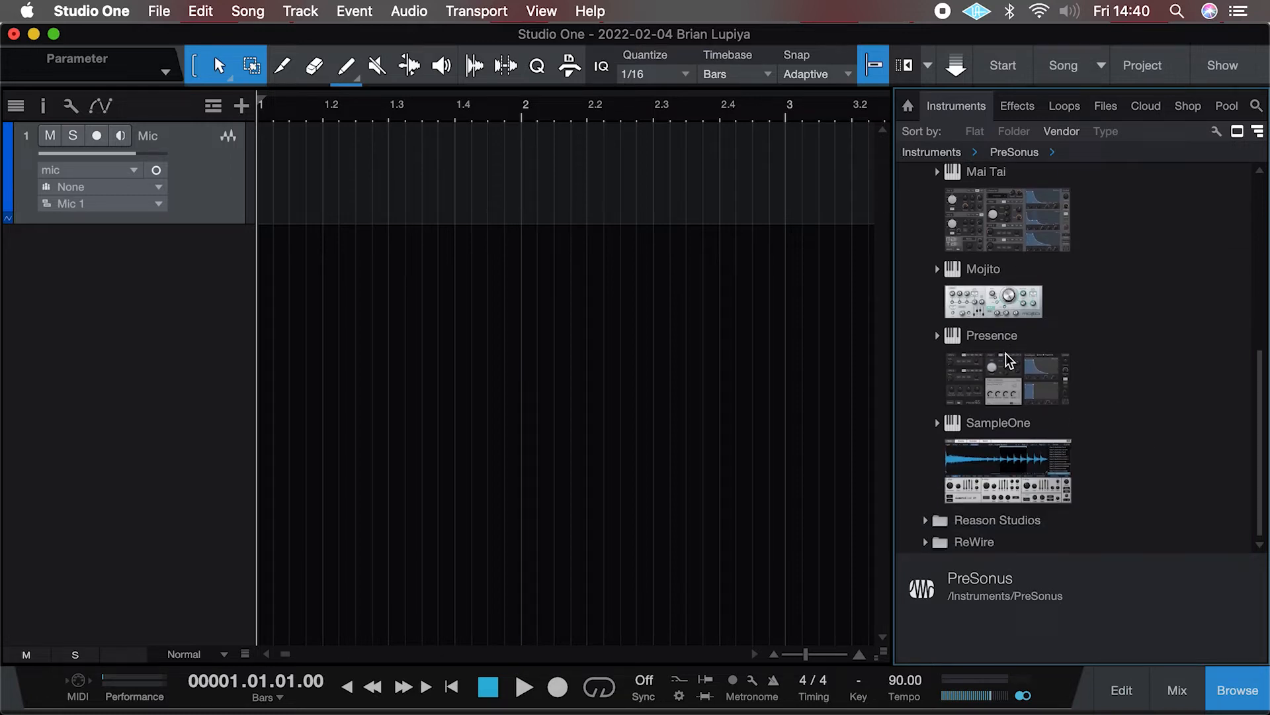
pyautogui.moveTo(1013, 393); pyautogui.dragTo(229, 254)
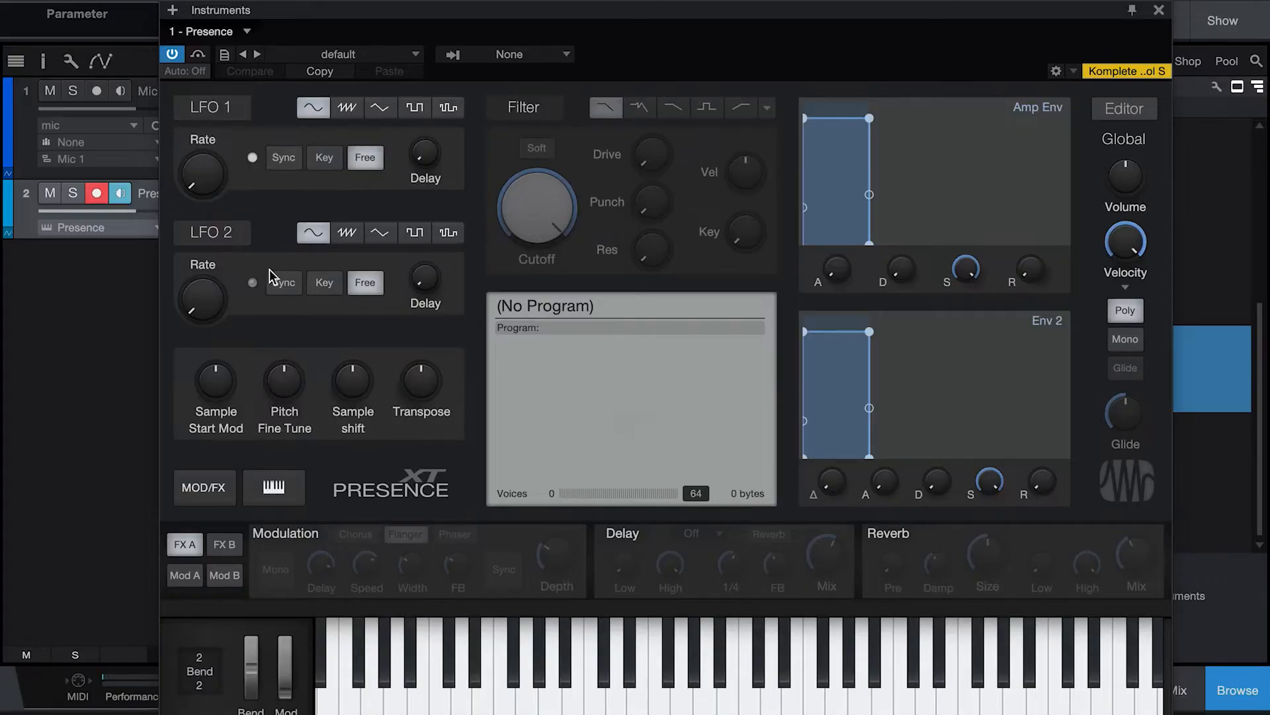
# Step: Load the Piano preset Acoustic Piano - Full in Presence and close the instrument window
pyautogui.click(393, 57)
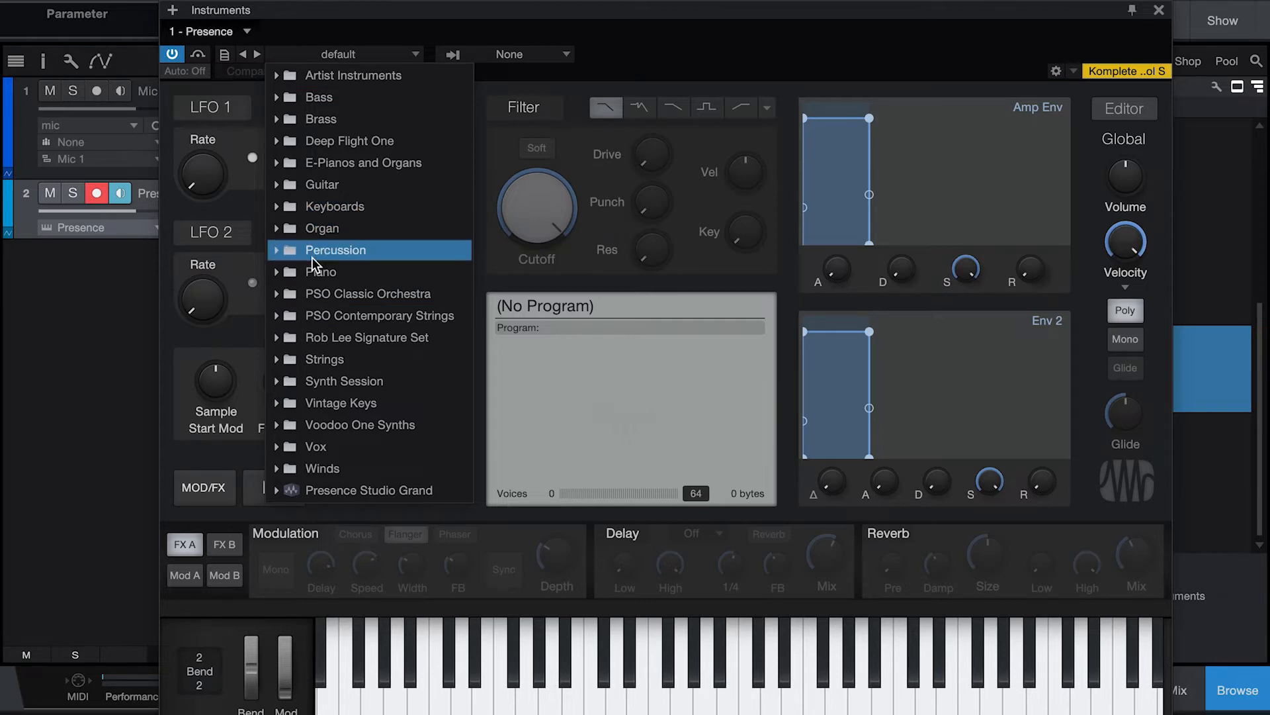
pyautogui.click(279, 271)
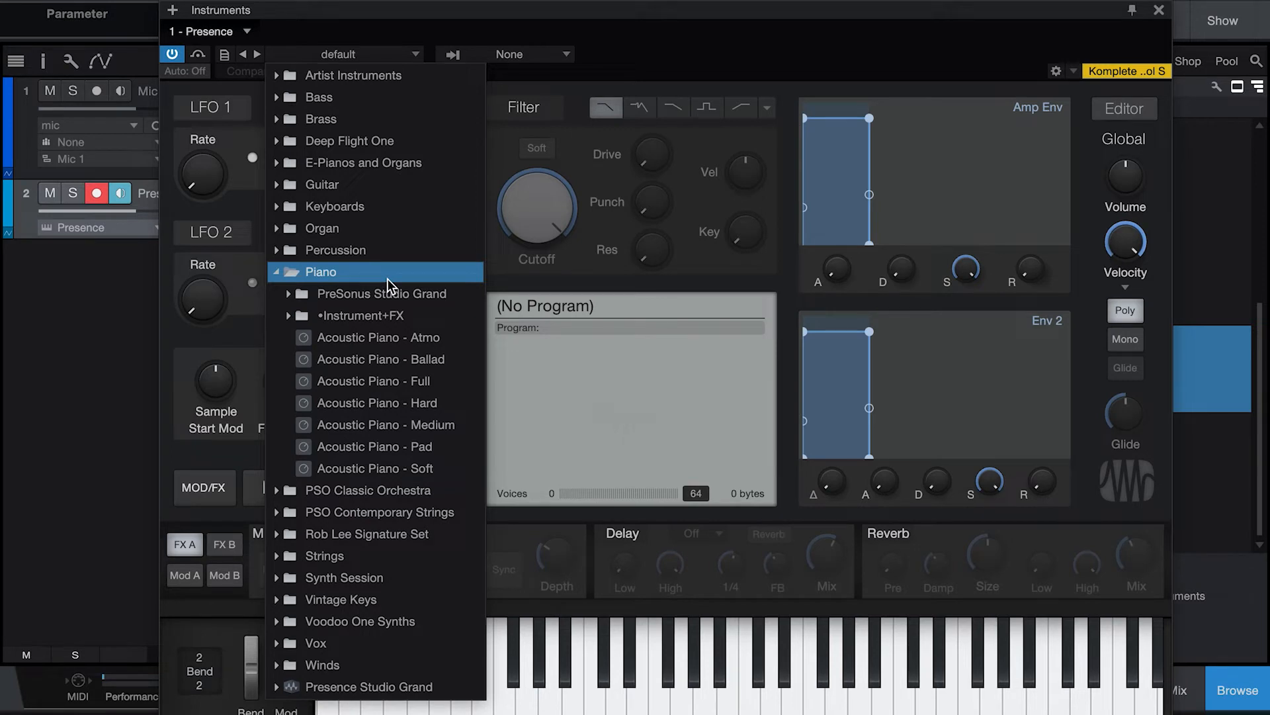
pyautogui.click(412, 387)
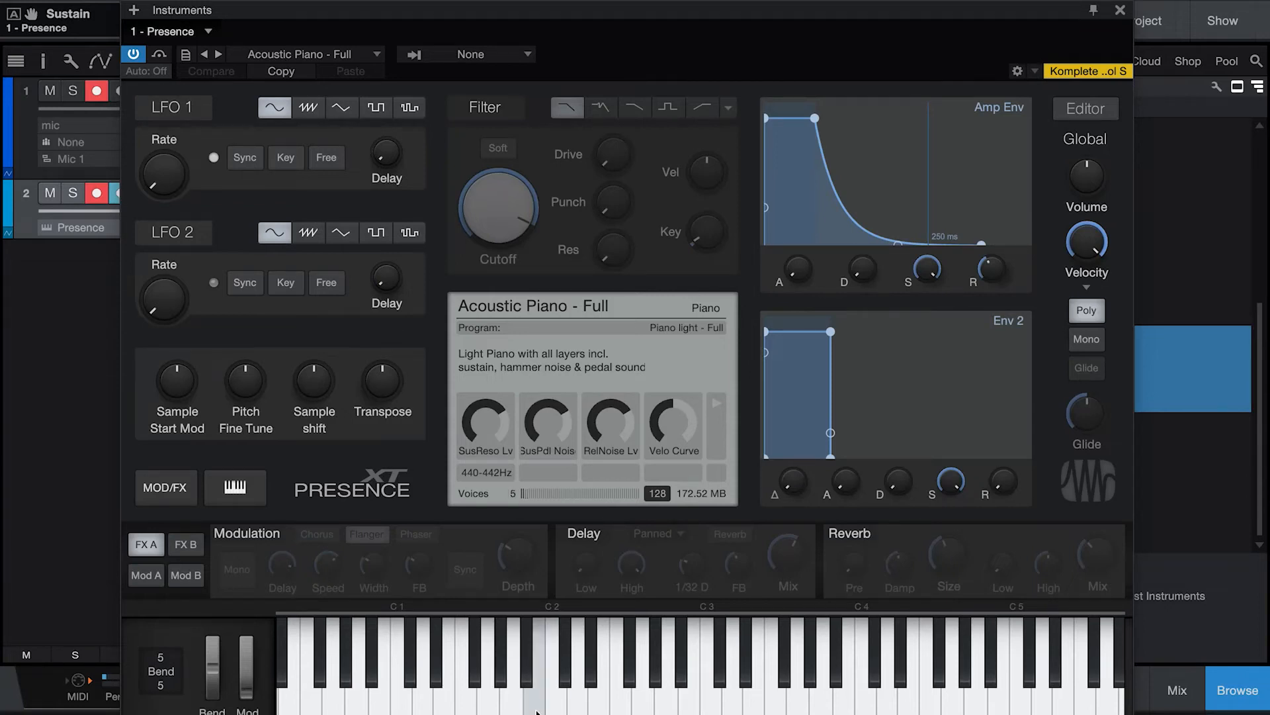
pyautogui.click(1120, 10)
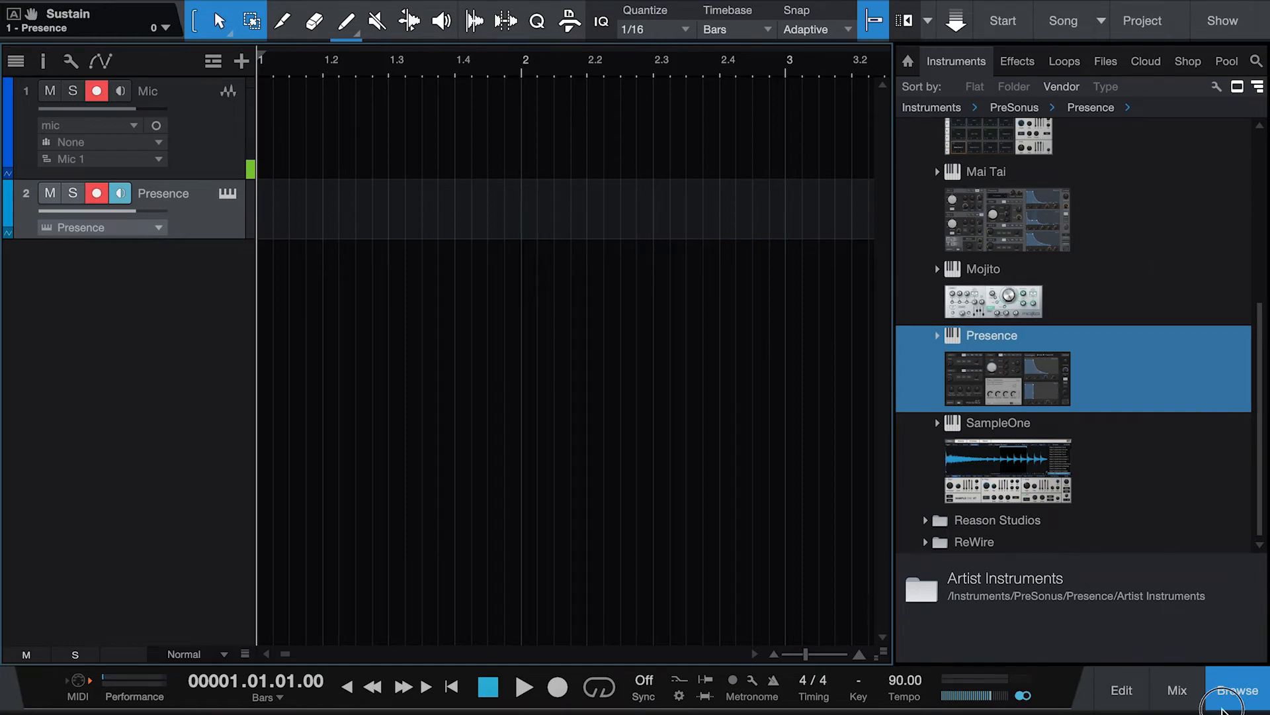
# Step: Set the song tempo to 125 BPM
pyautogui.click(1232, 692)
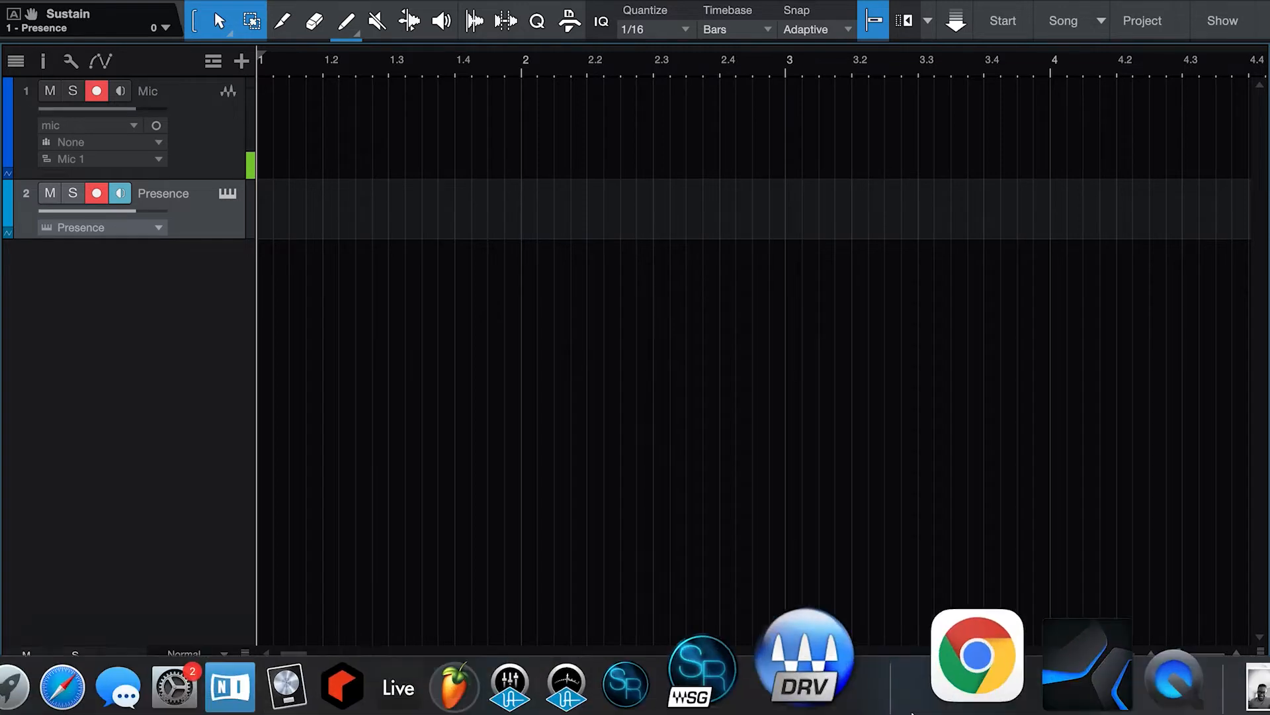
pyautogui.write('125')
pyautogui.press('Return')
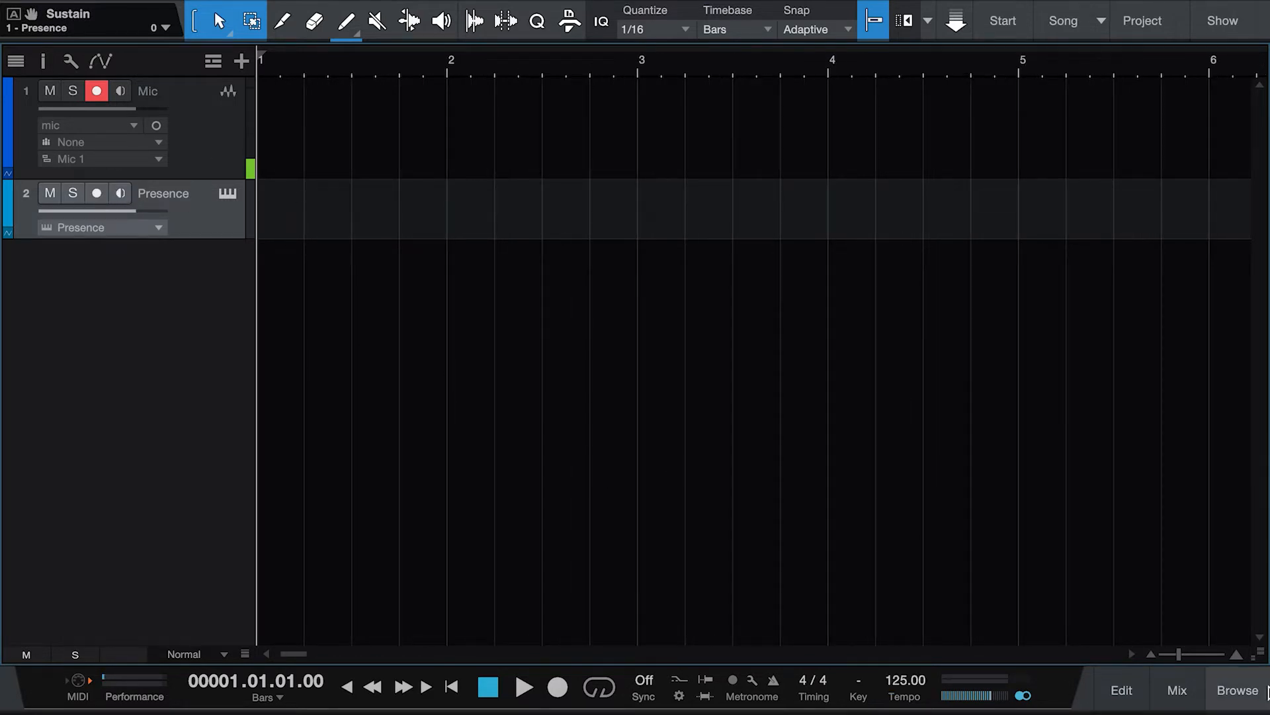
# Step: Add an Impact instrument track from the PreSonus instruments in the browser
pyautogui.click(1237, 690)
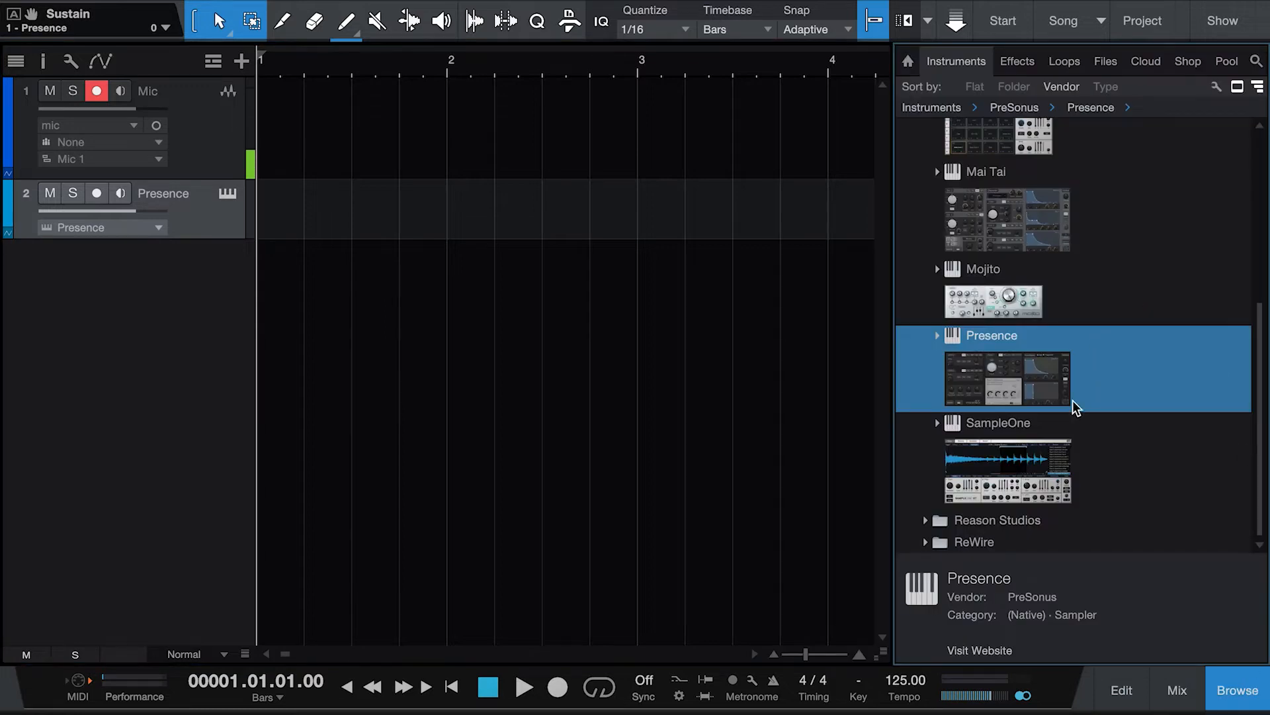
pyautogui.scroll(4, 1073, 409)
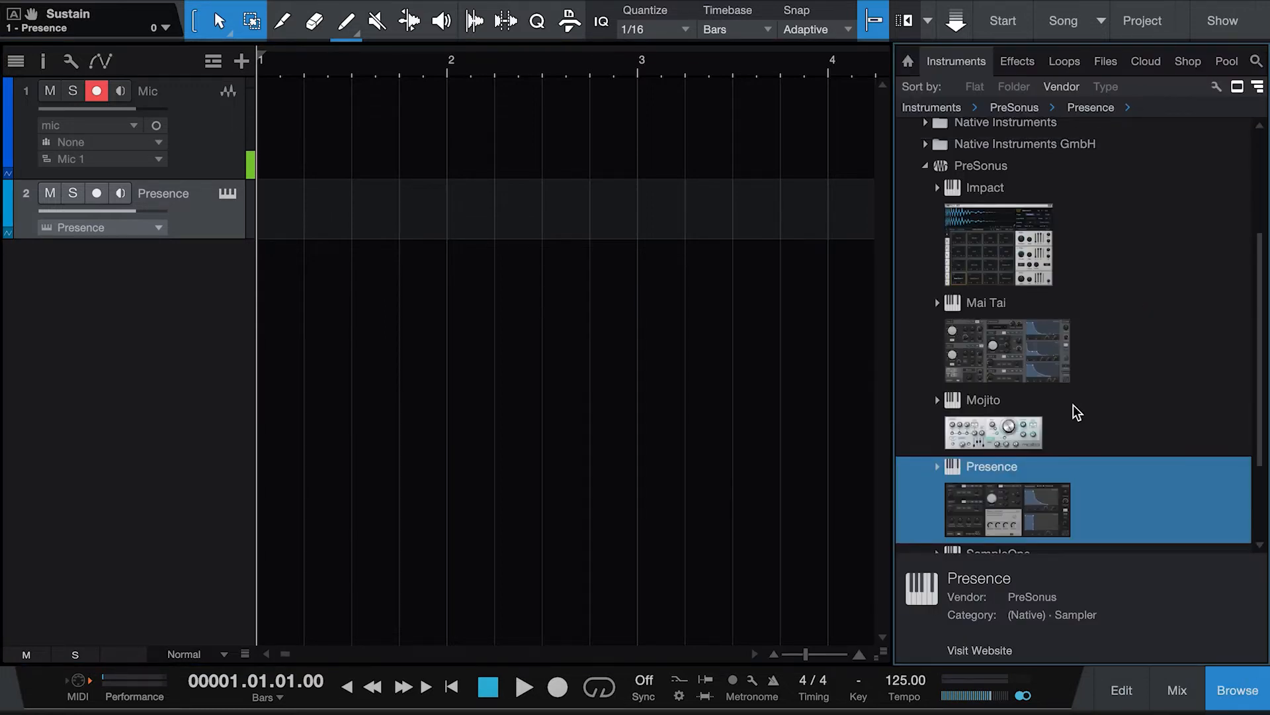
pyautogui.moveTo(978, 249); pyautogui.dragTo(282, 268)
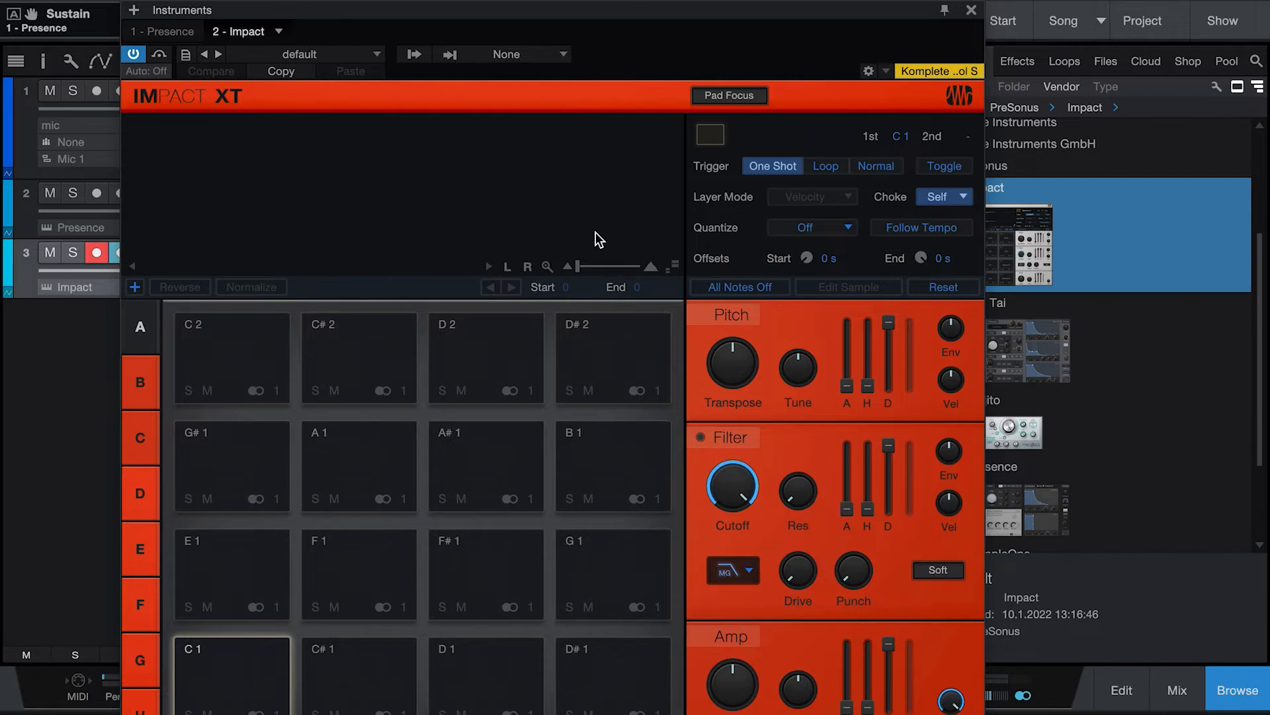
# Step: Load the Old School 2-Step kit preset into Impact and close the instrument window
pyautogui.click(295, 54)
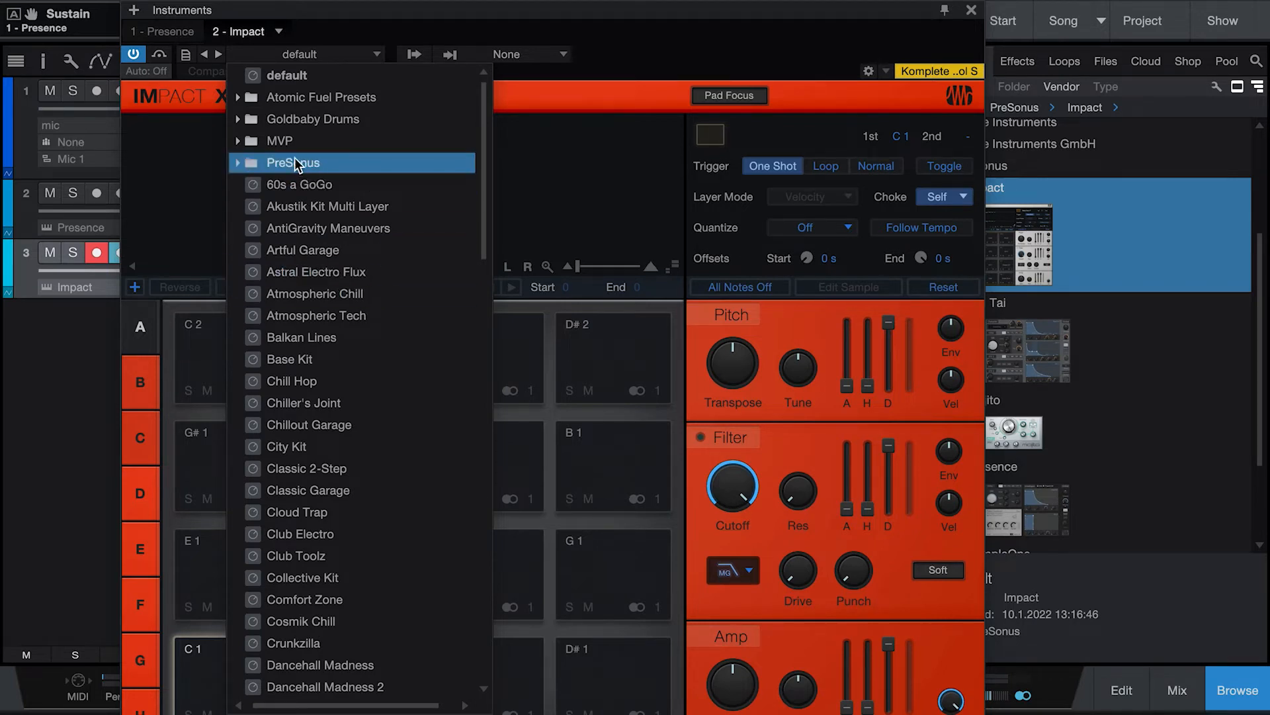
pyautogui.scroll(-9, 369, 340)
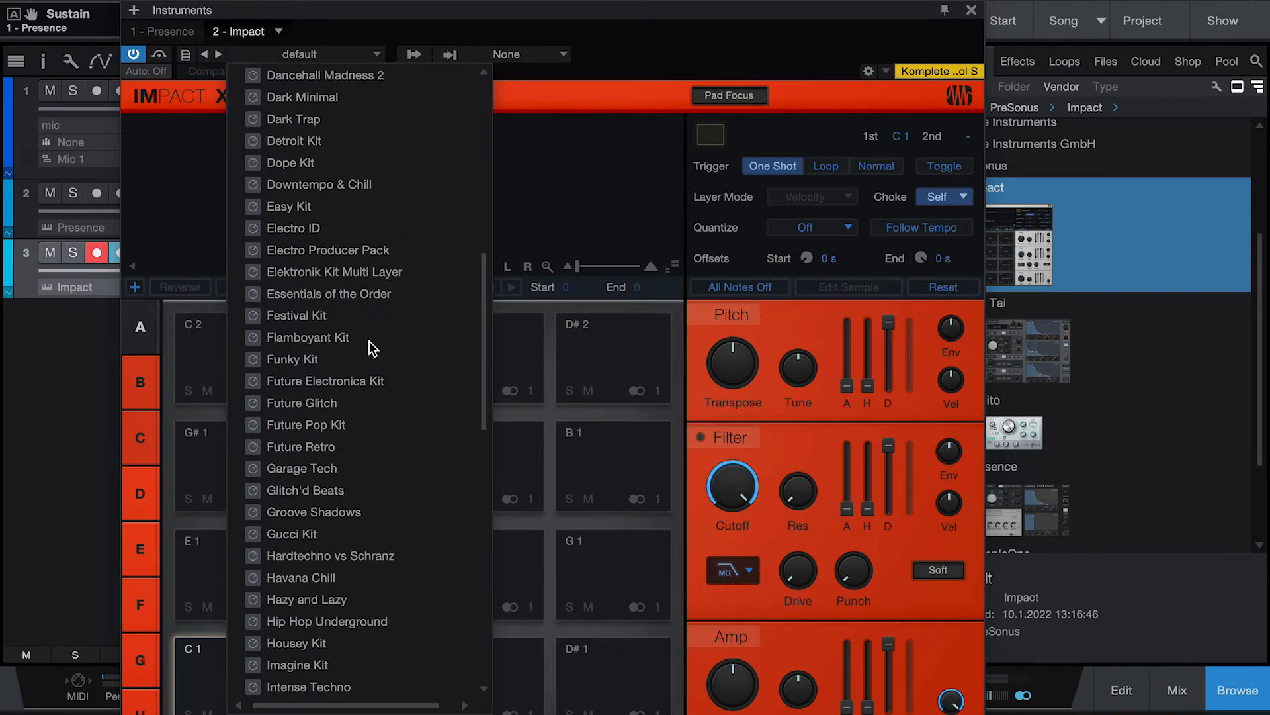
pyautogui.scroll(-6, 369, 340)
pyautogui.click(405, 555)
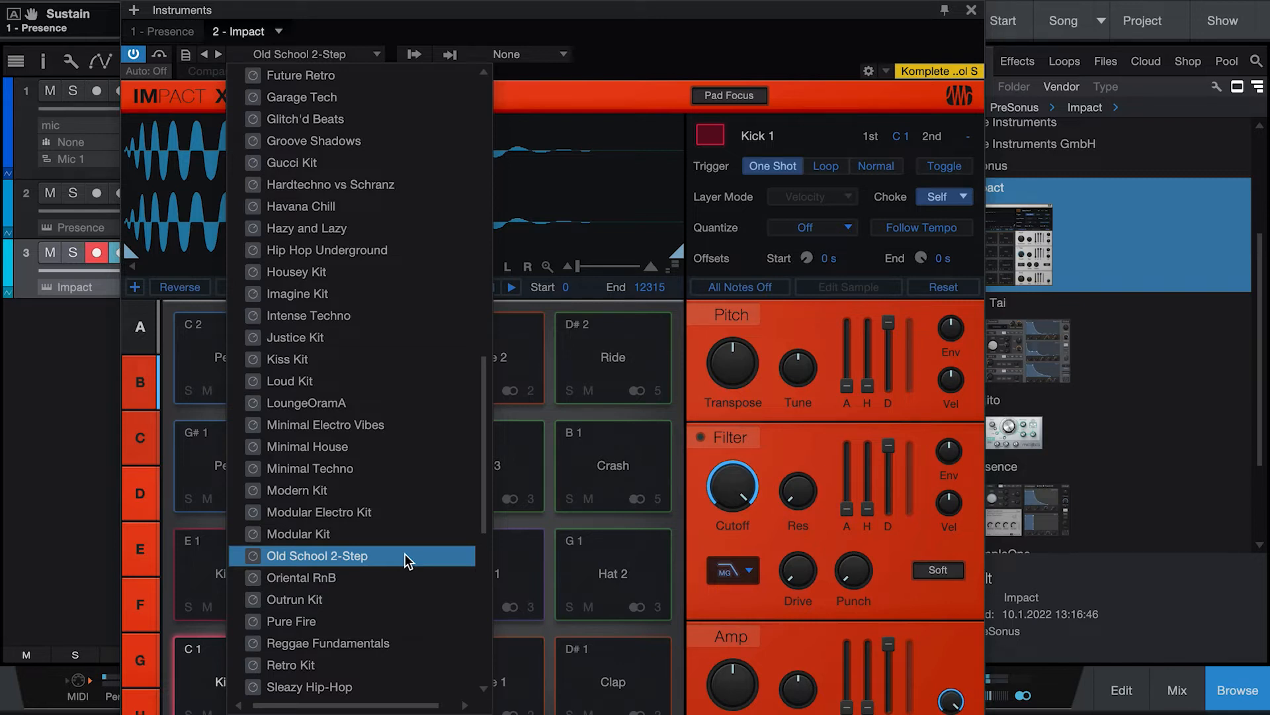
pyautogui.click(872, 21)
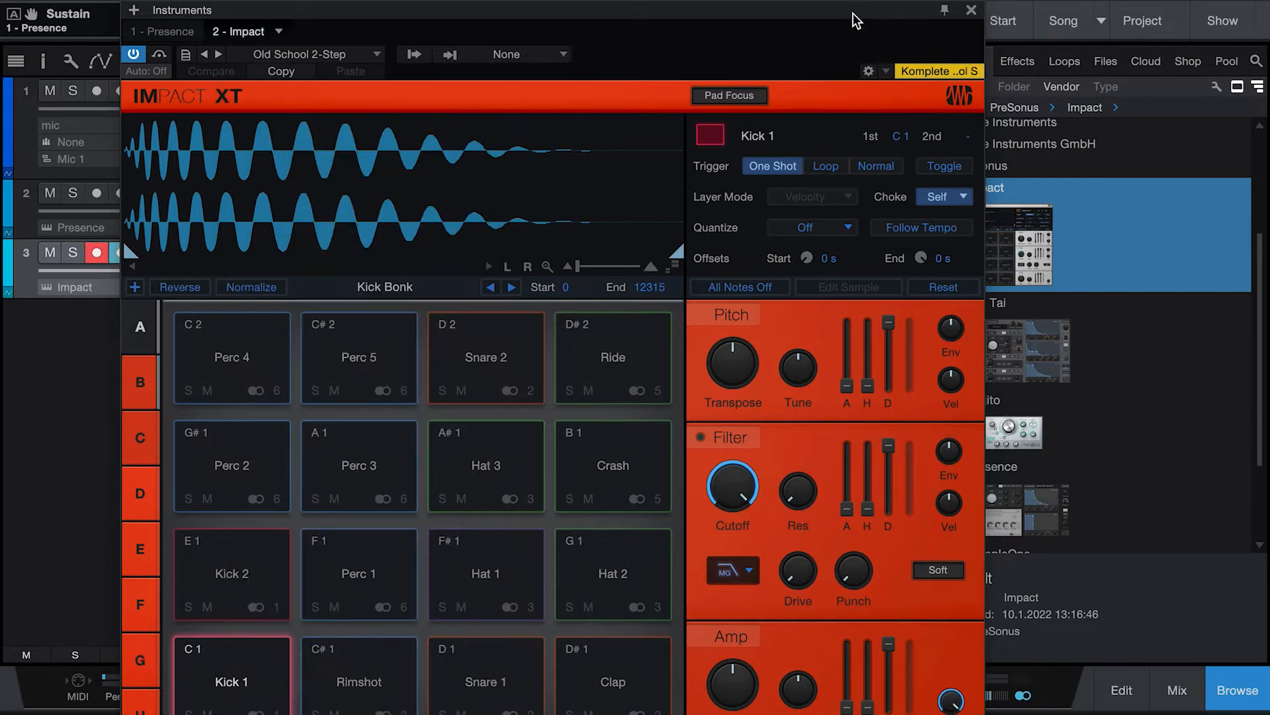
pyautogui.click(971, 10)
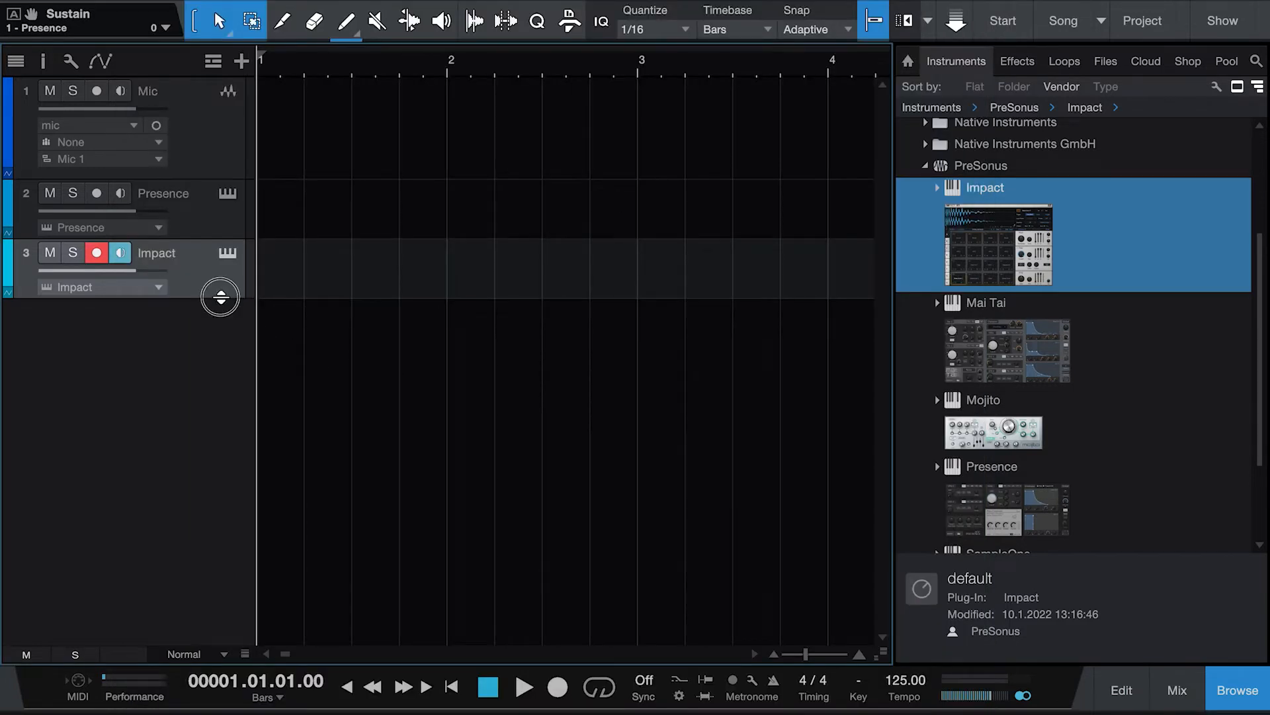
# Step: Expand the Impact track and record a take of about ten bars on it
pyautogui.moveTo(220, 298); pyautogui.dragTo(222, 376)
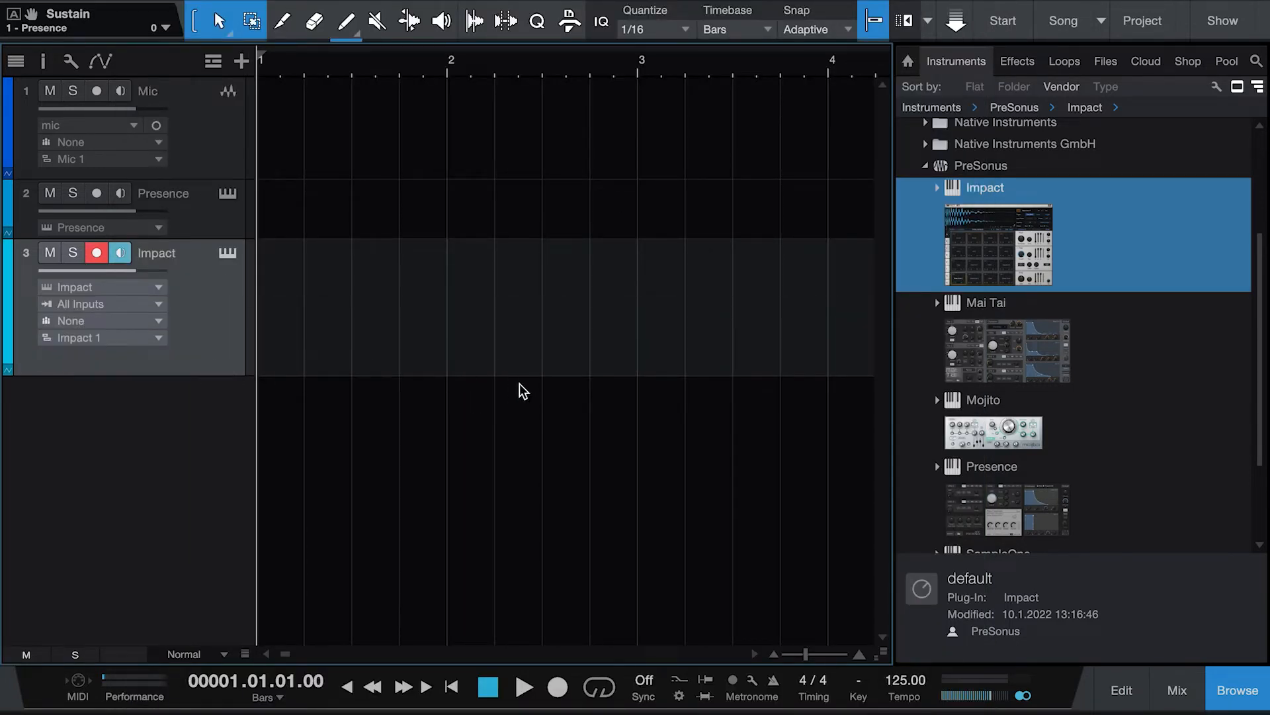
pyautogui.click(558, 687)
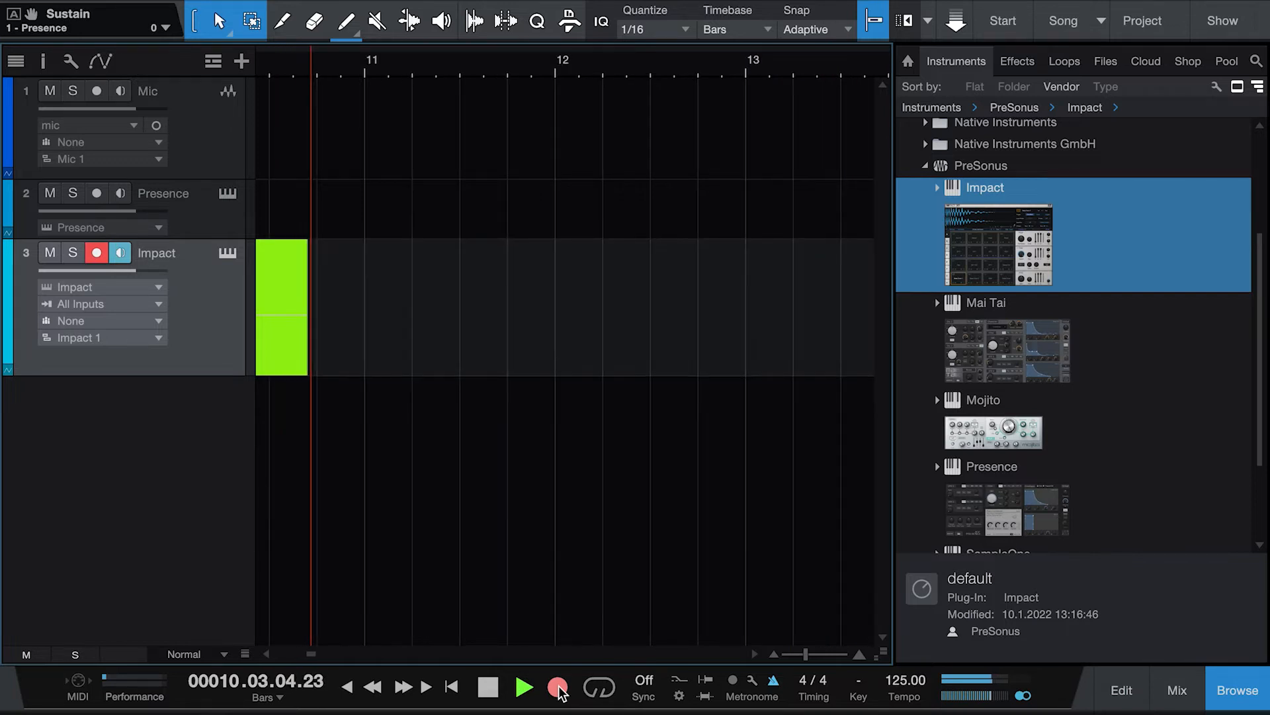
pyautogui.click(488, 687)
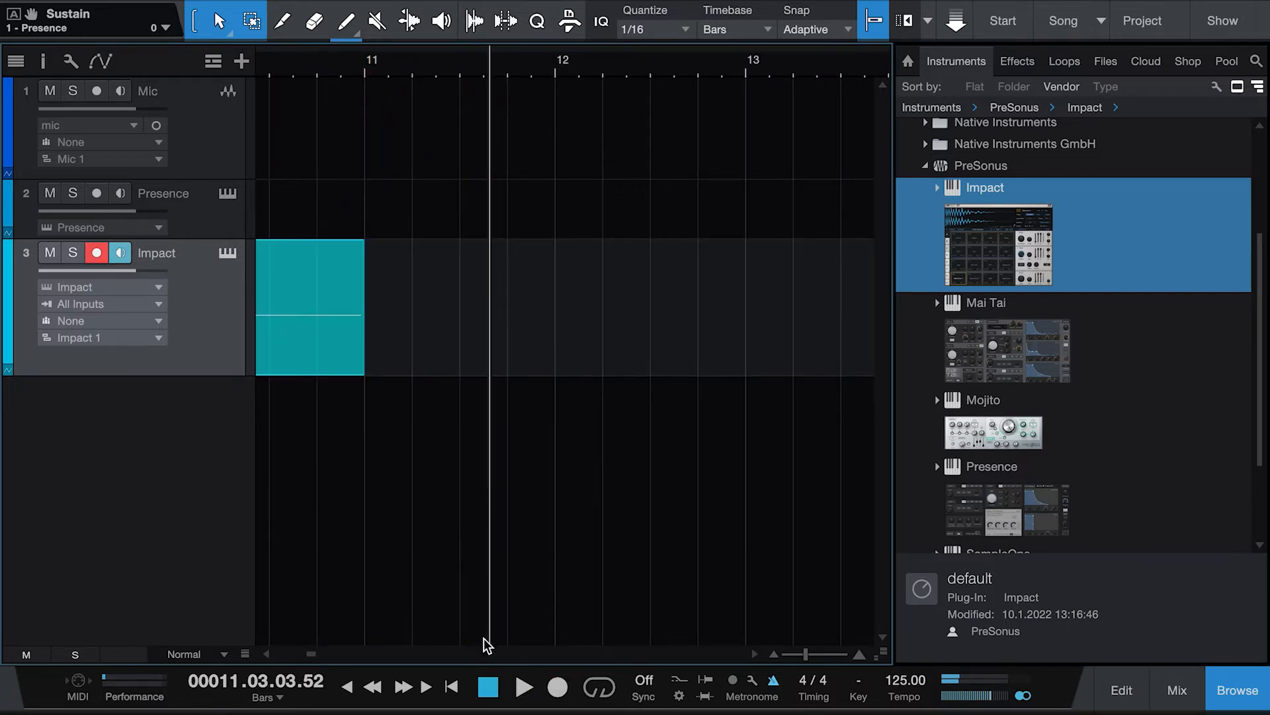
# Step: Open the Impact part in the editor and move its stray note to the start of the part
pyautogui.click(452, 687)
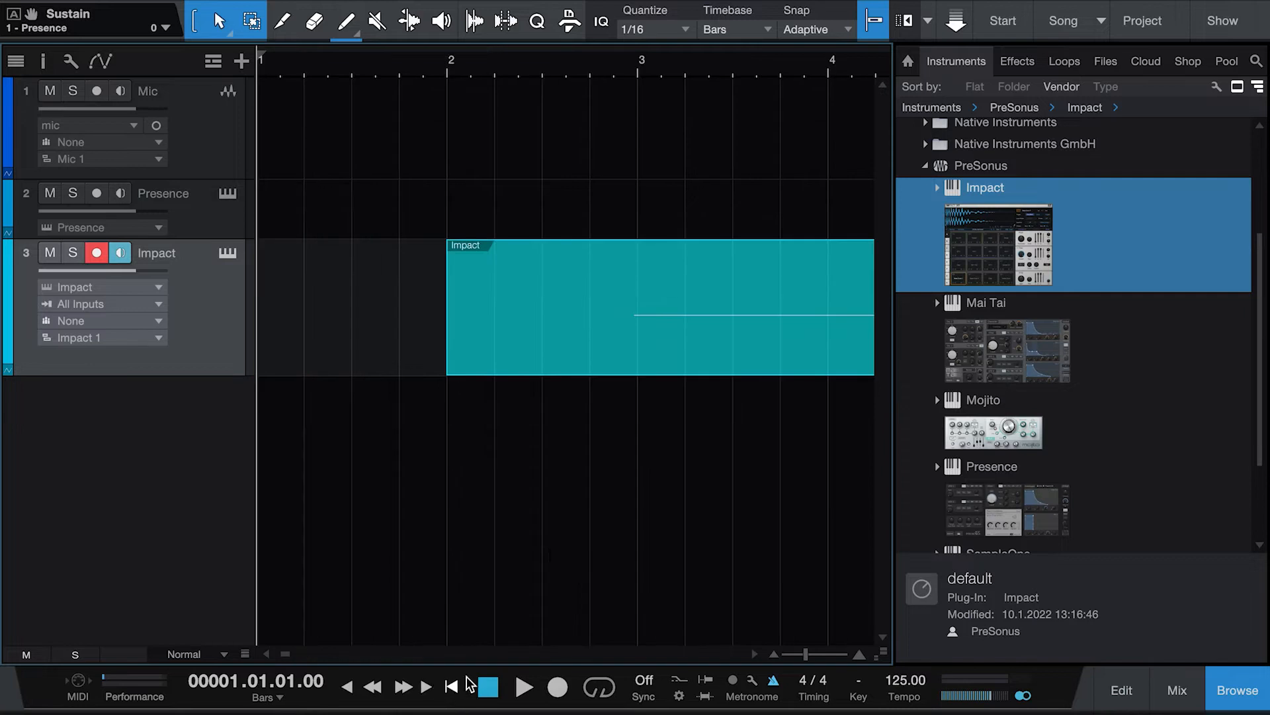
pyautogui.doubleClick(648, 338)
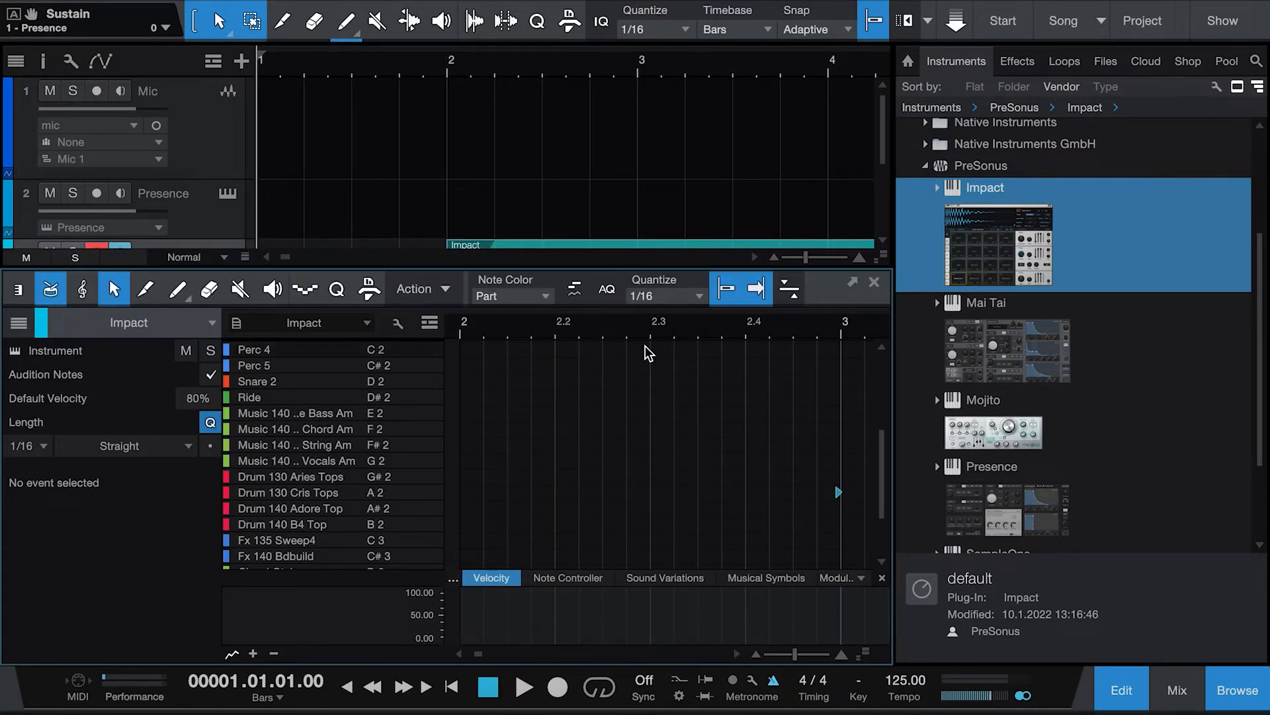
pyautogui.click(426, 493)
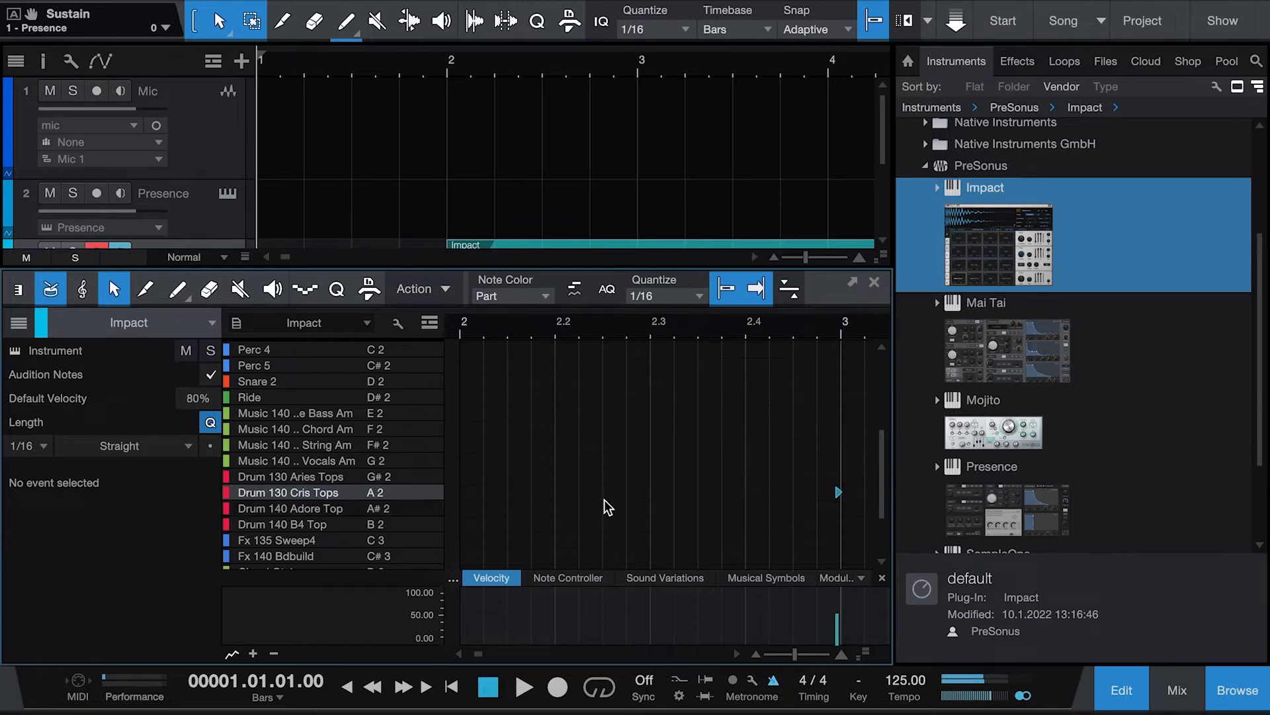
pyautogui.click(838, 492)
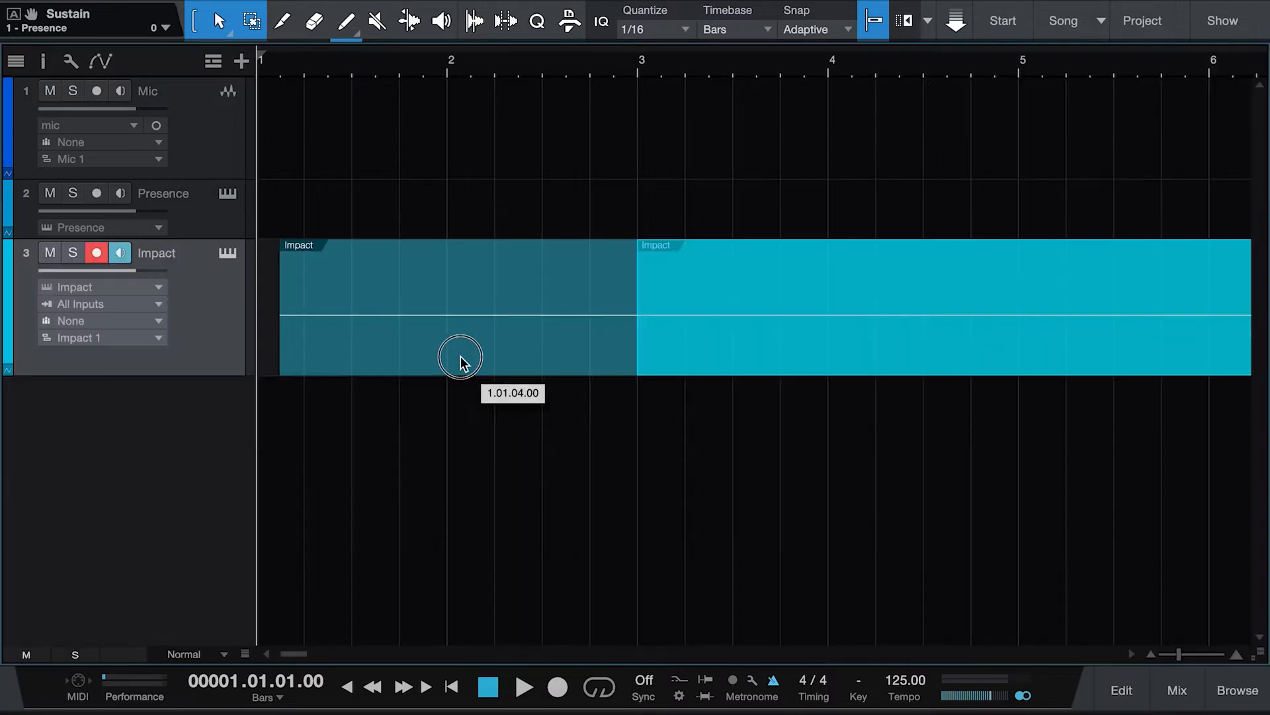
pyautogui.moveTo(462, 360); pyautogui.dragTo(395, 366)
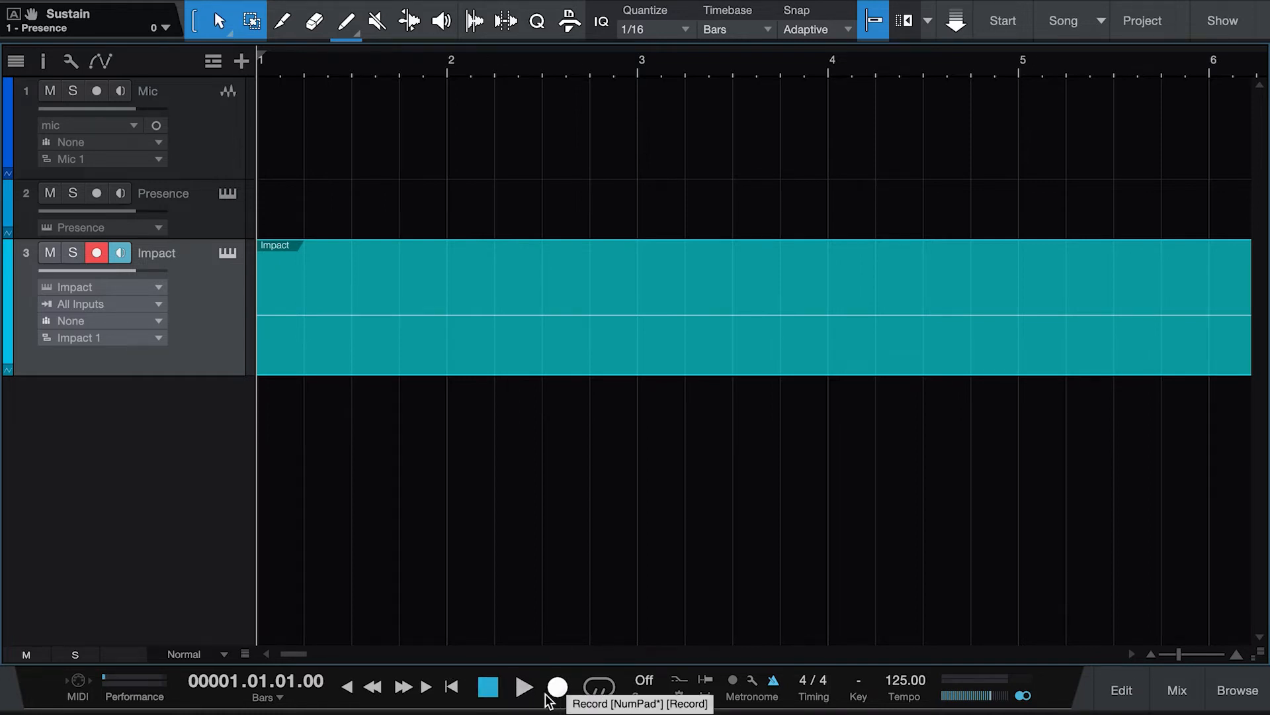
# Step: Play back the Impact part from the start and stop
pyautogui.click(524, 688)
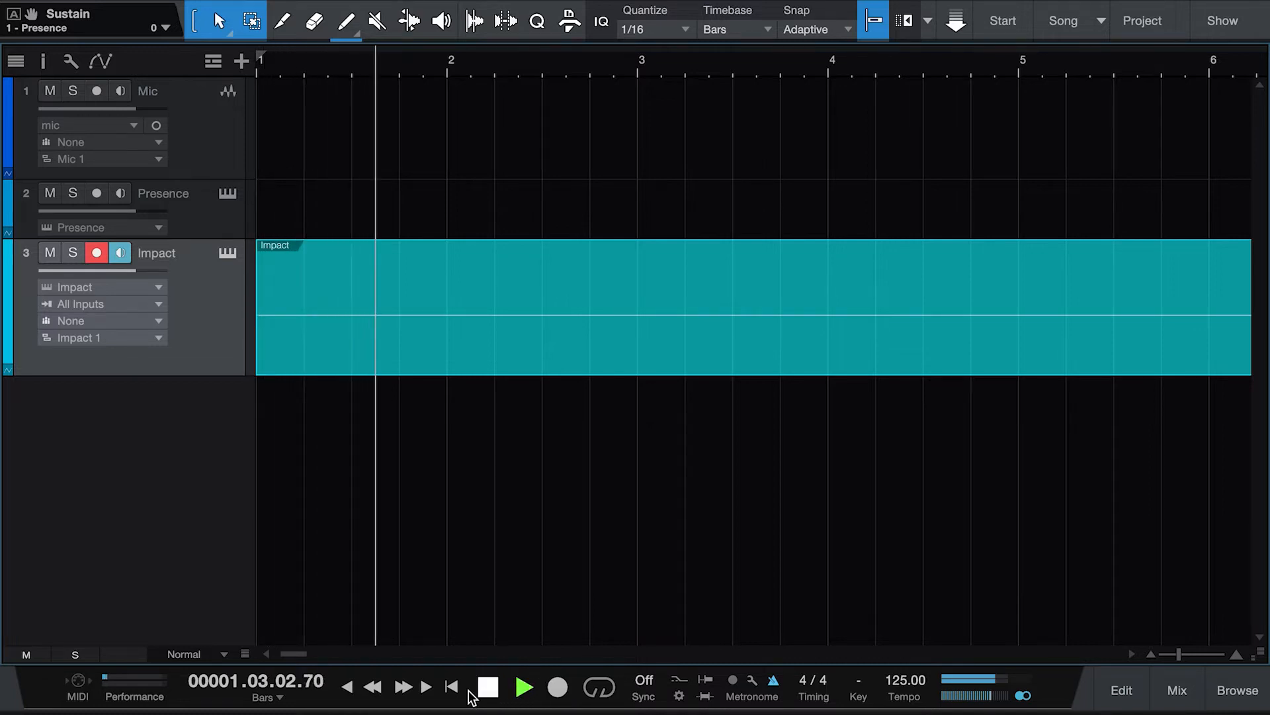
pyautogui.click(450, 686)
pyautogui.click(488, 688)
# Step: Record four kick hits into bar 2 of the Impact part
pyautogui.doubleClick(423, 368)
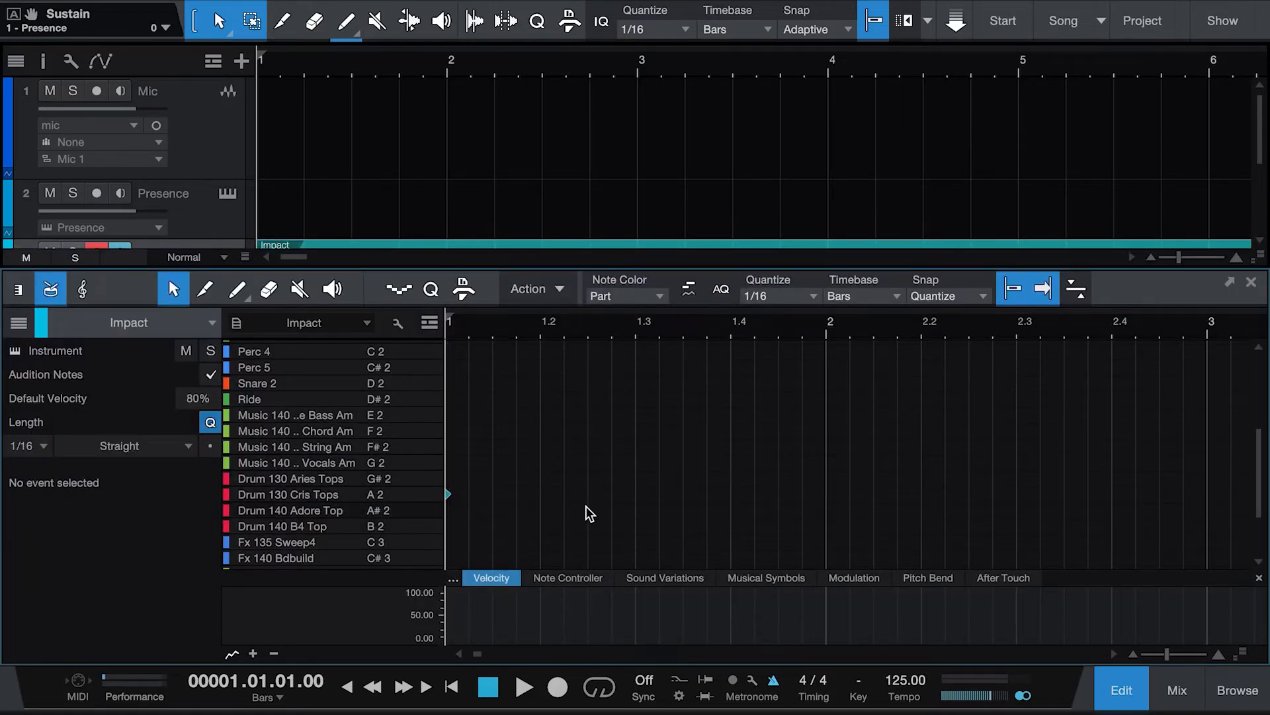
pyautogui.click(1116, 699)
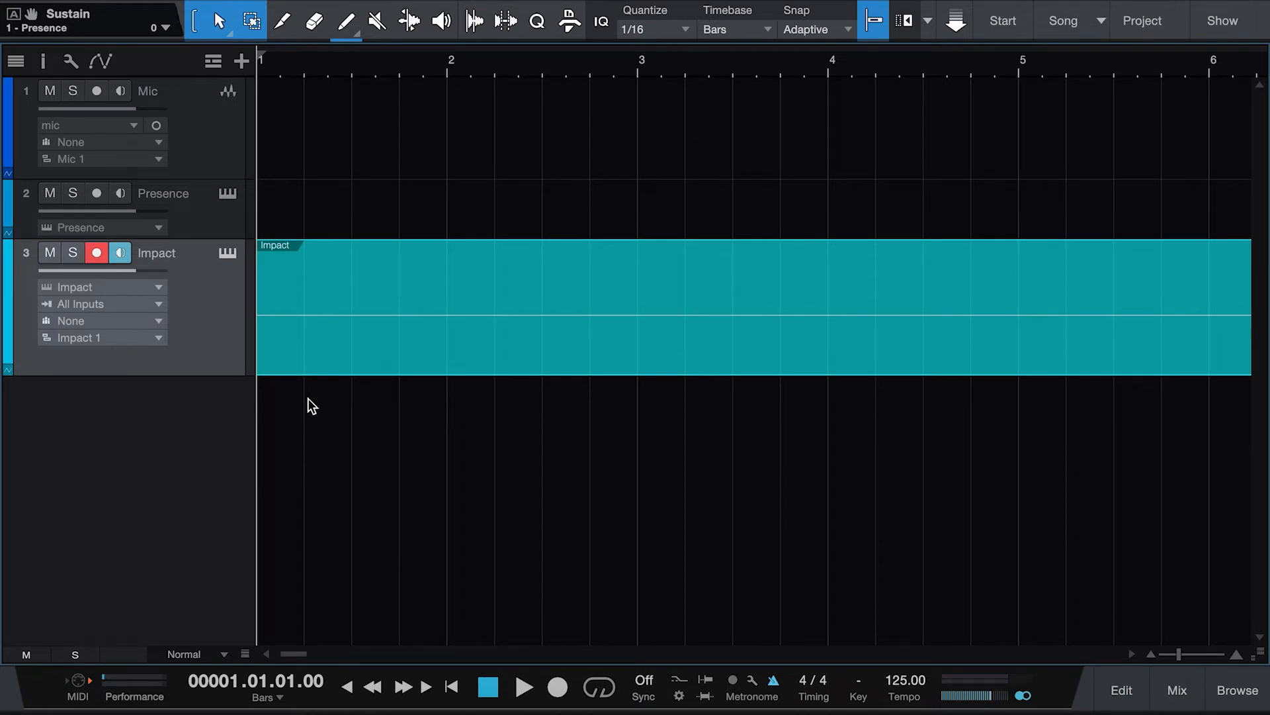
pyautogui.click(558, 687)
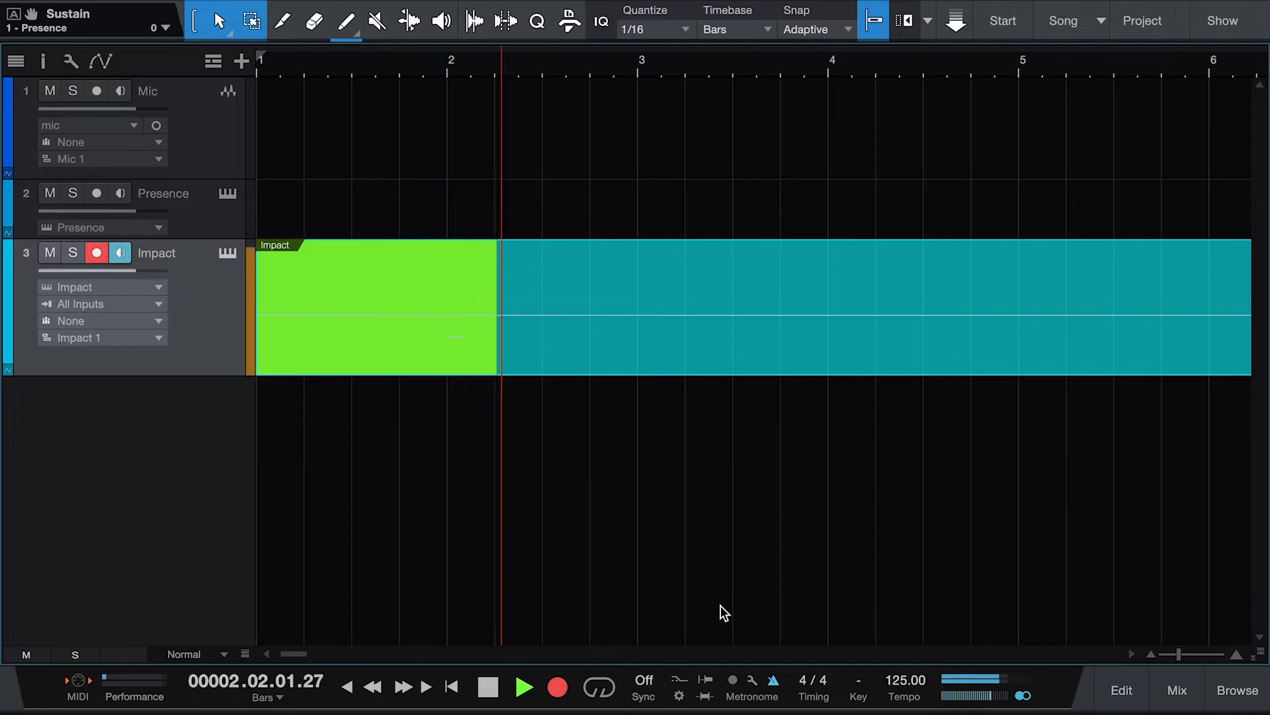
pyautogui.click(488, 687)
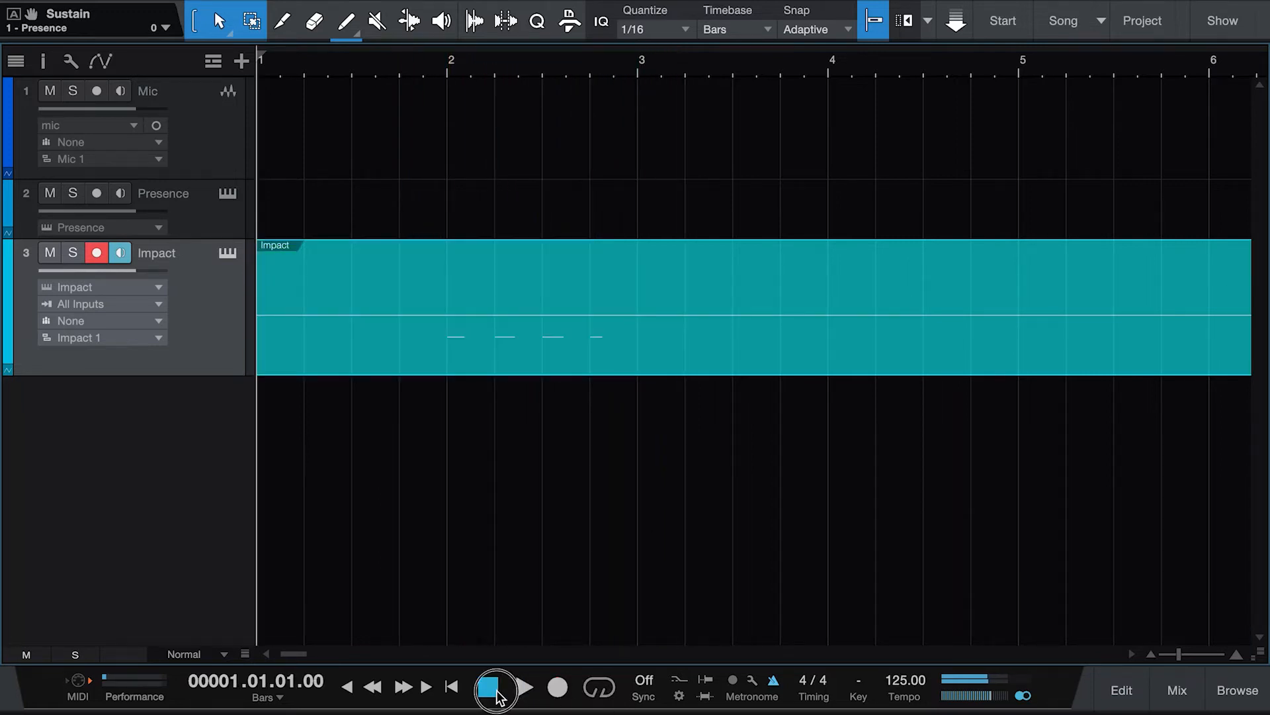
# Step: Copy the four kick notes from bar 2 in the drum editor and paste them at bar 1
pyautogui.doubleClick(531, 359)
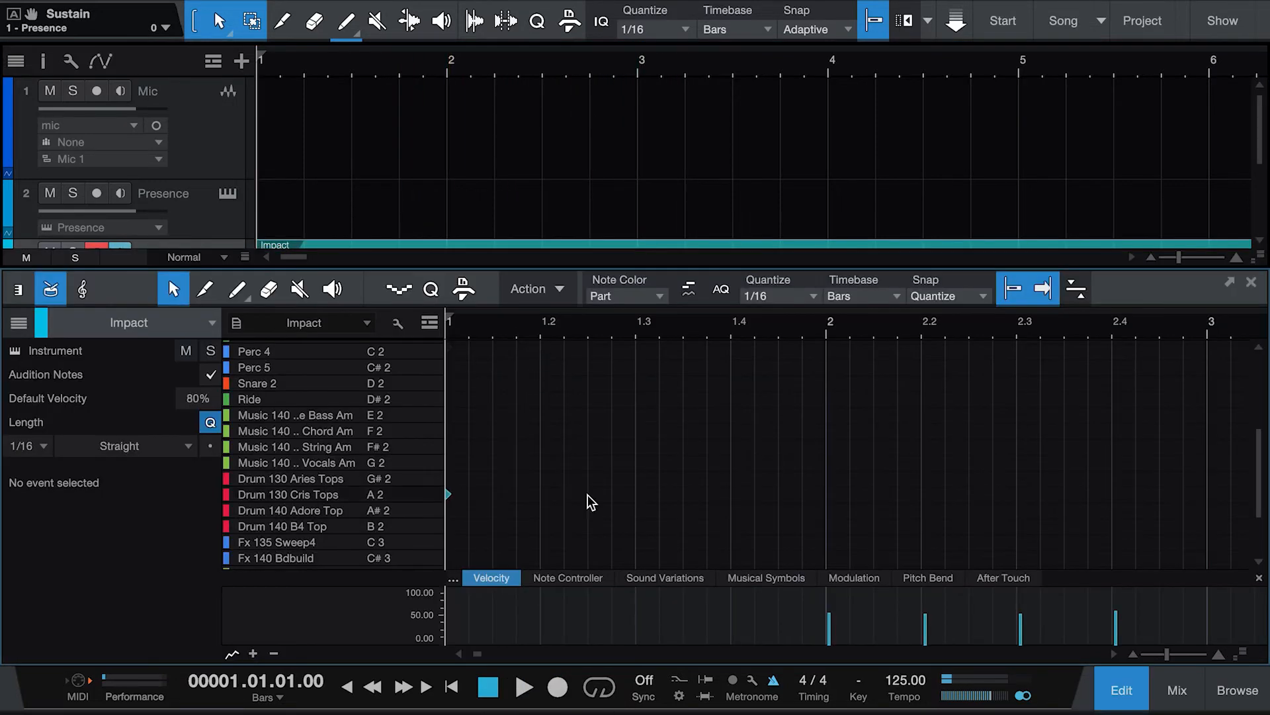
pyautogui.scroll(-2, 573, 526)
pyautogui.scroll(5, 572, 526)
pyautogui.scroll(2, 572, 526)
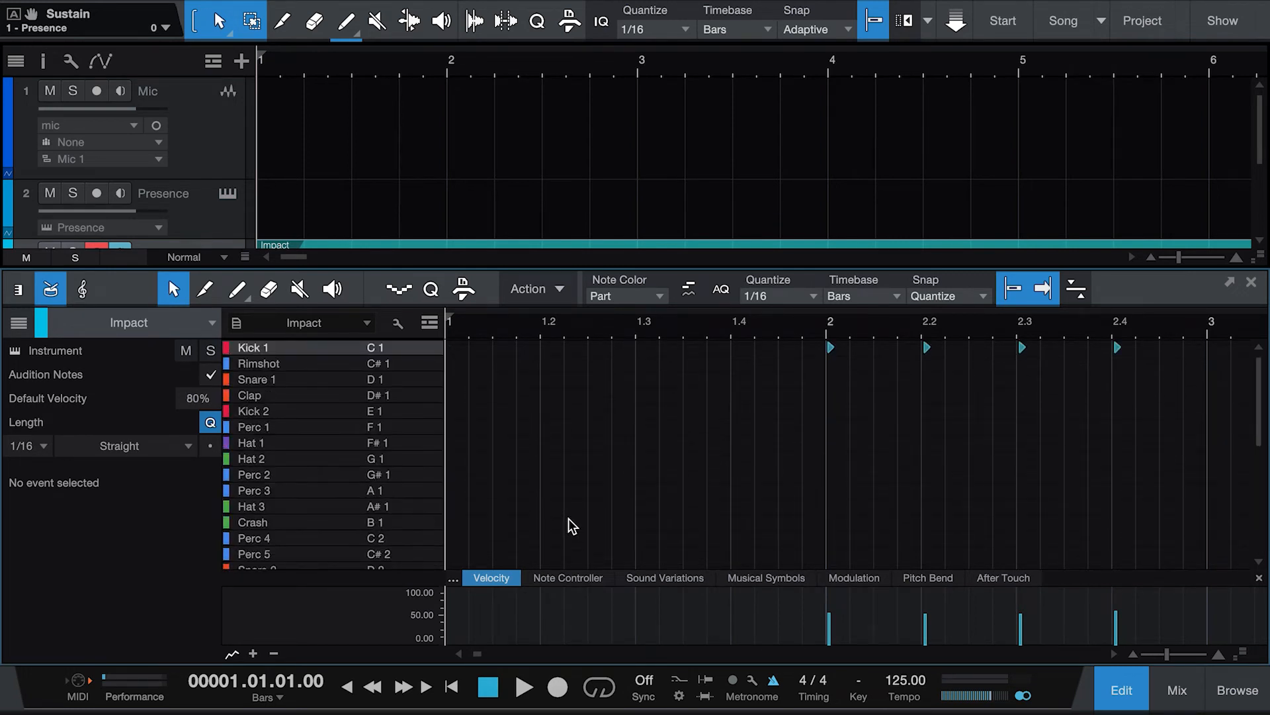
pyautogui.moveTo(1135, 403); pyautogui.dragTo(802, 334)
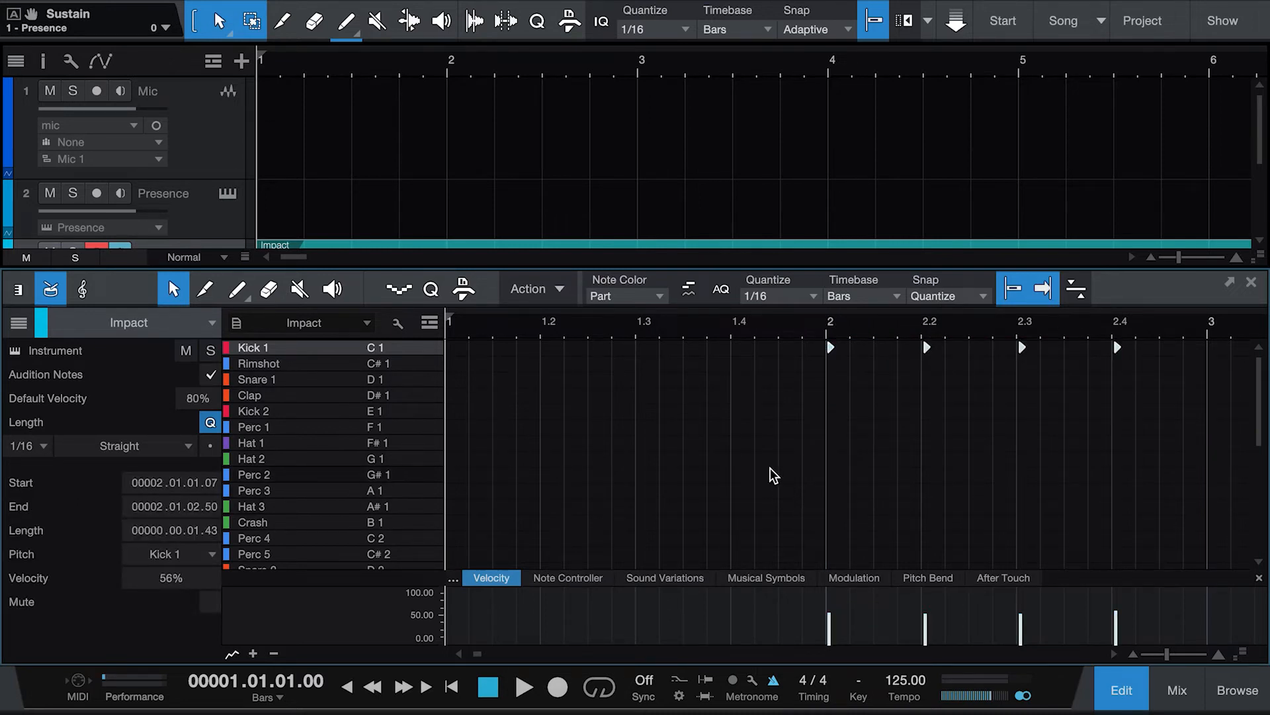
pyautogui.click(787, 284)
pyautogui.click(867, 438)
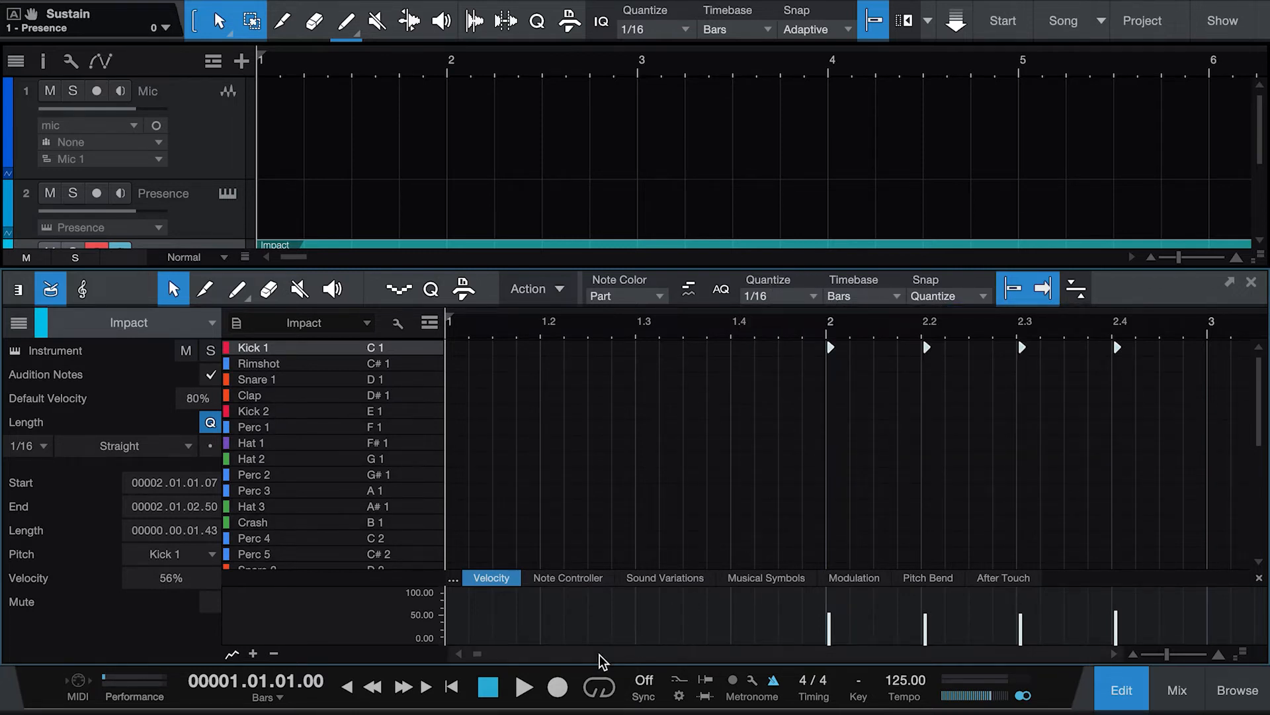
pyautogui.click(457, 686)
pyautogui.click(457, 686)
pyautogui.hotkey('ctrl', 'v')
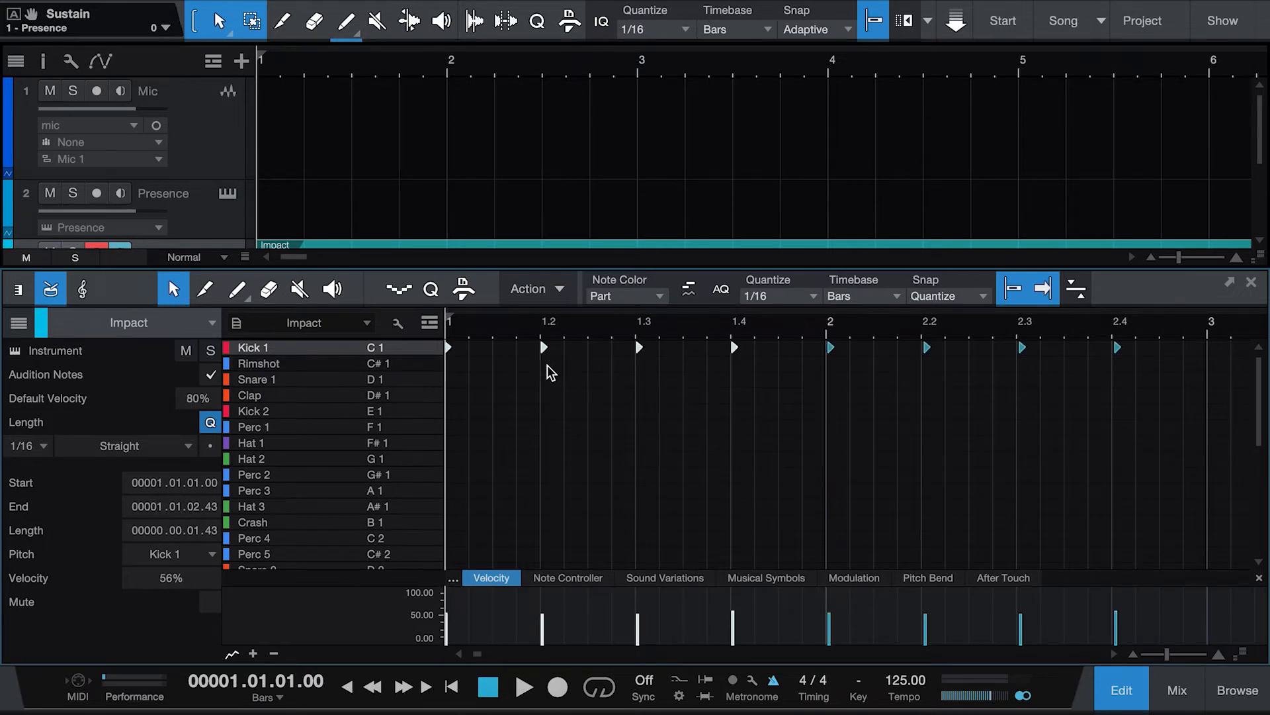
# Step: Copy all eight kick notes, paste them at bar 3, and close the editor
pyautogui.moveTo(1184, 403); pyautogui.dragTo(427, 344)
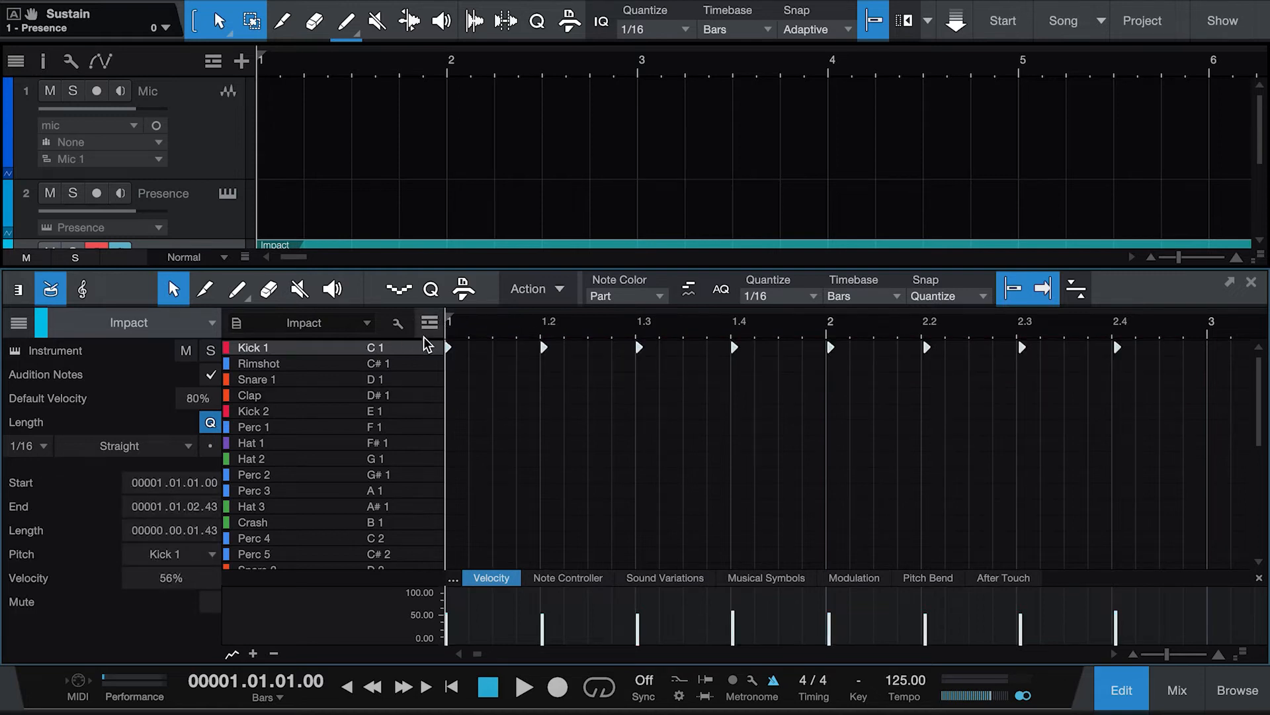
pyautogui.click(1207, 334)
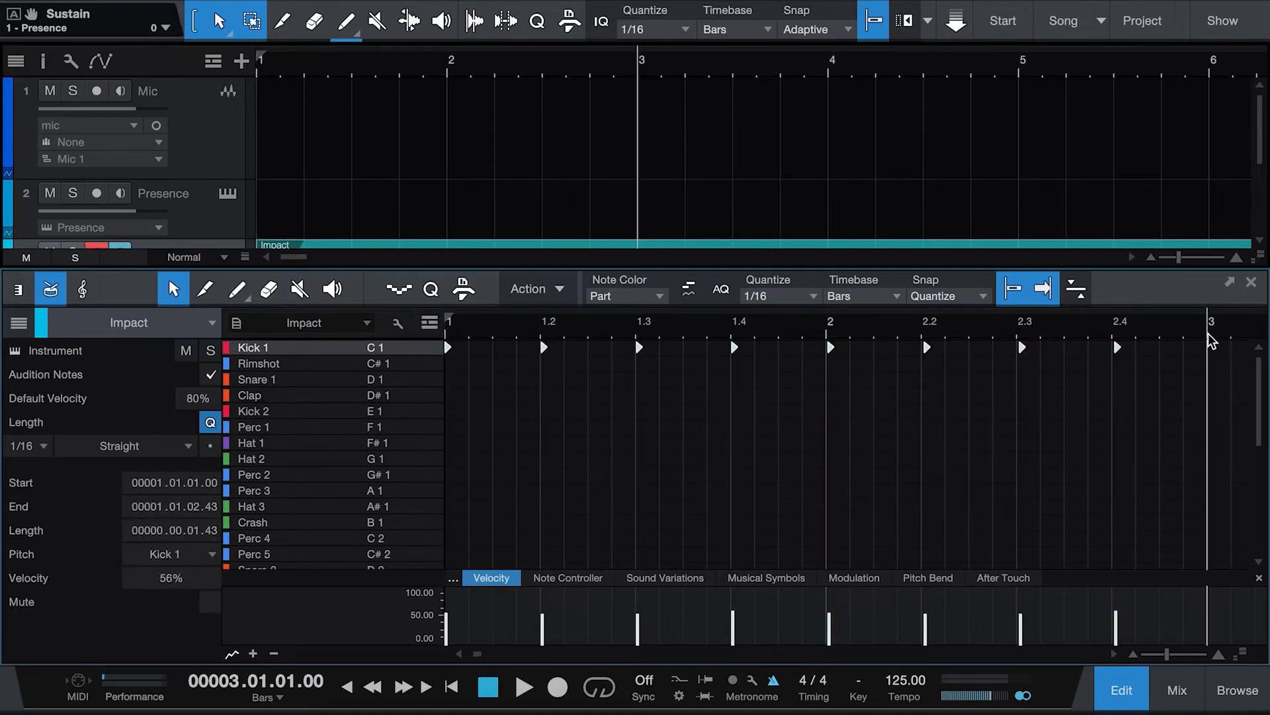
pyautogui.hotkey('ctrl', 'v')
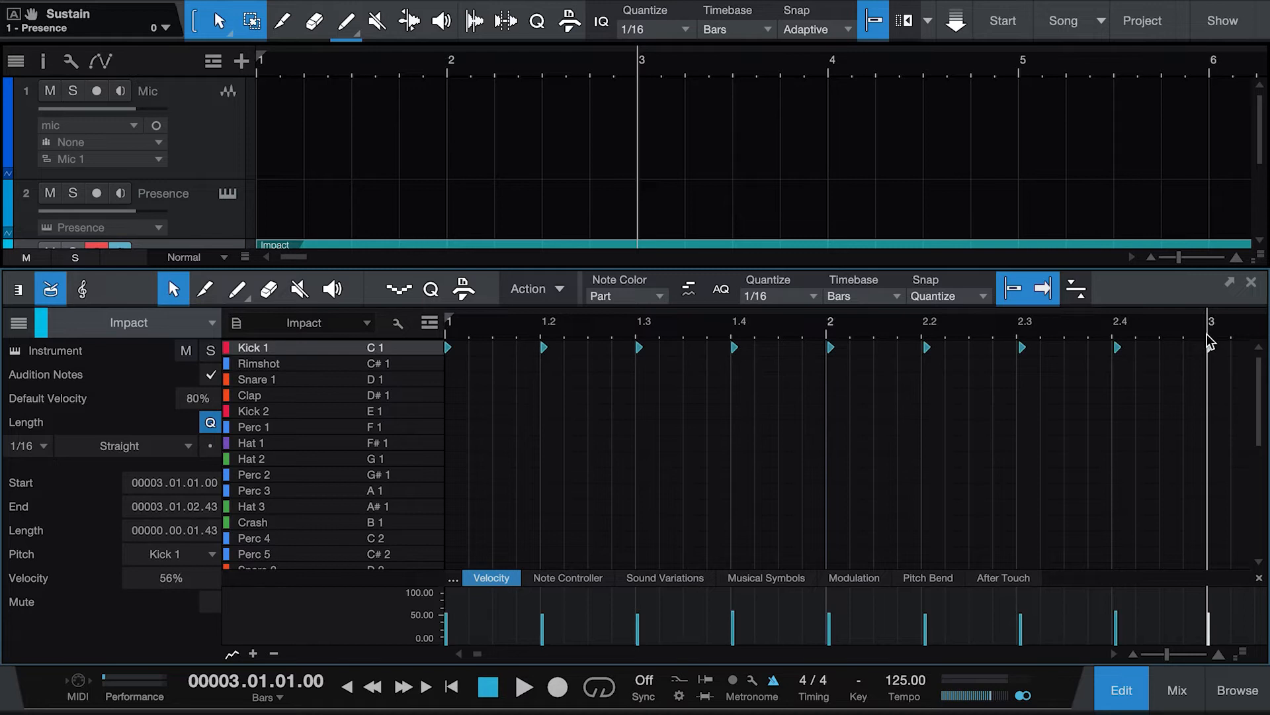
pyautogui.click(1125, 689)
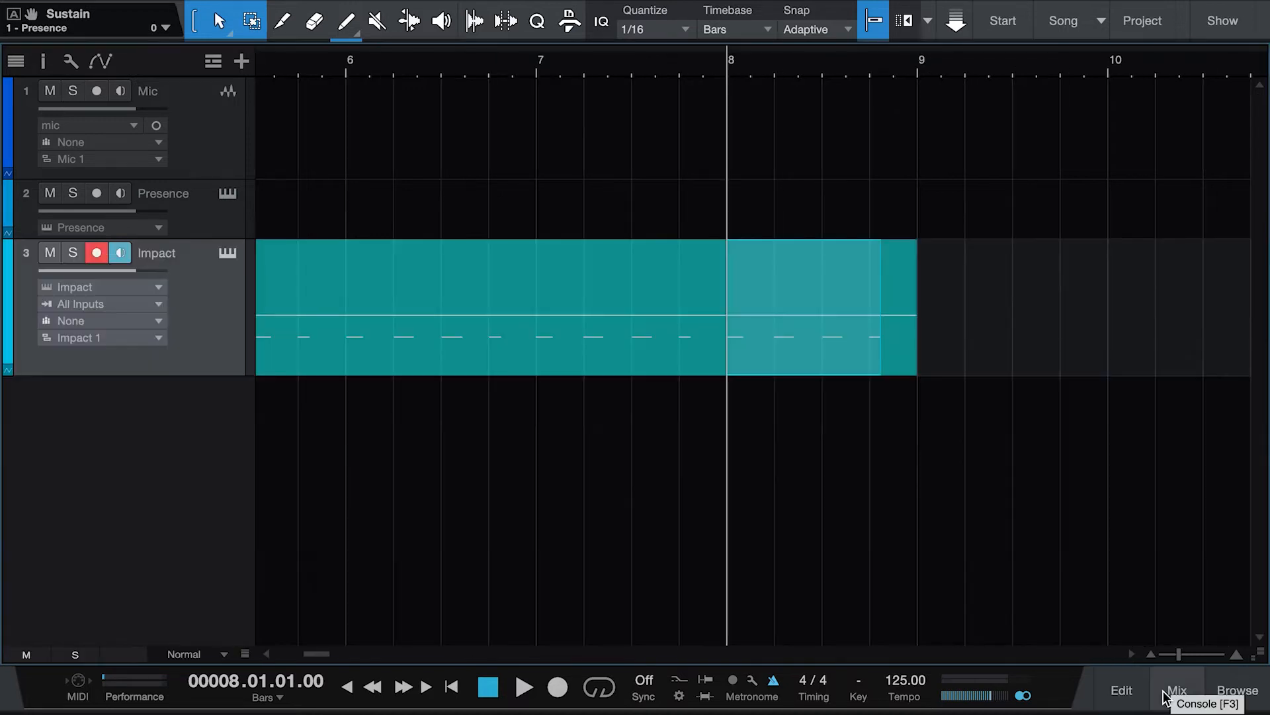
# Step: Play back the Impact drum pattern from the song start
pyautogui.click(728, 404)
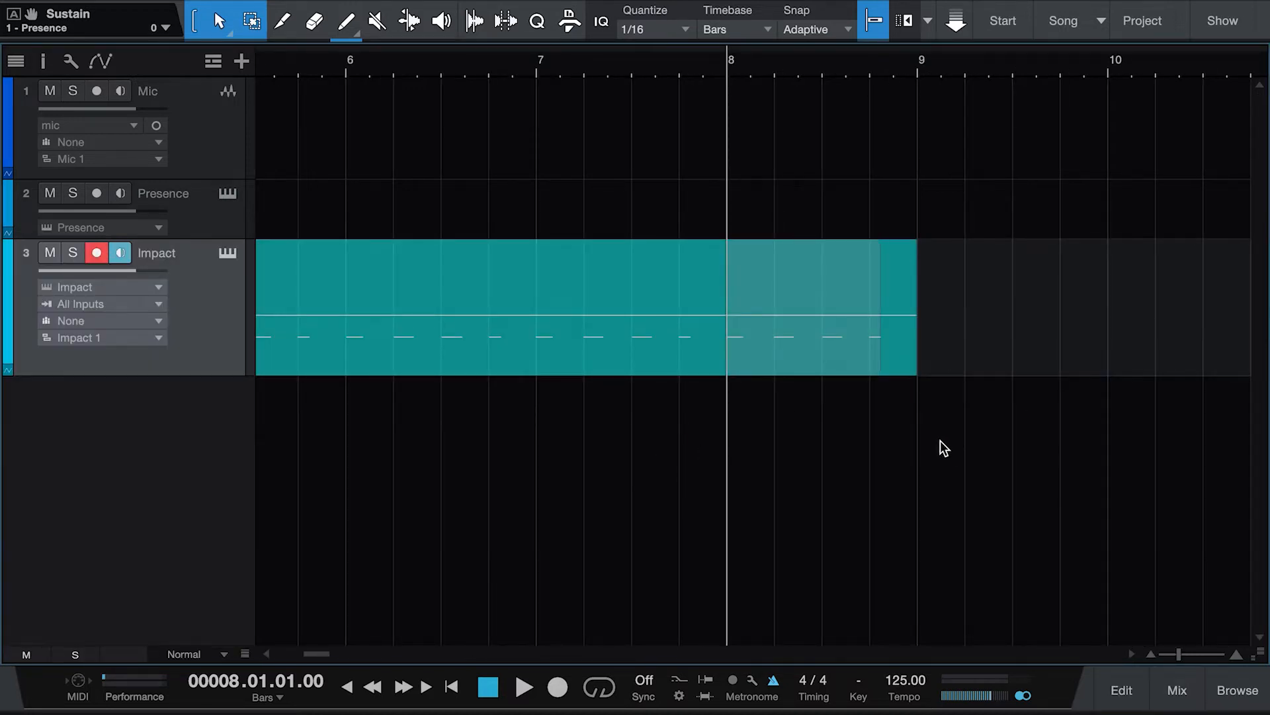
pyautogui.click(811, 347)
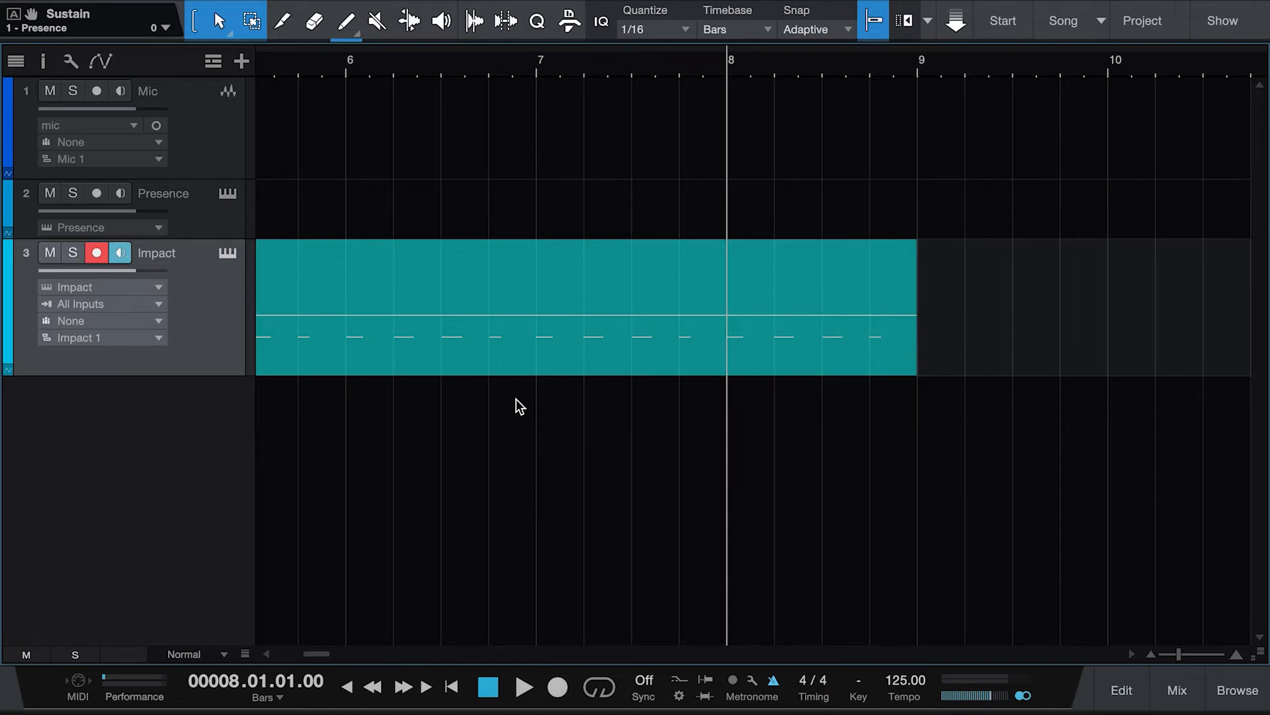
pyautogui.click(453, 687)
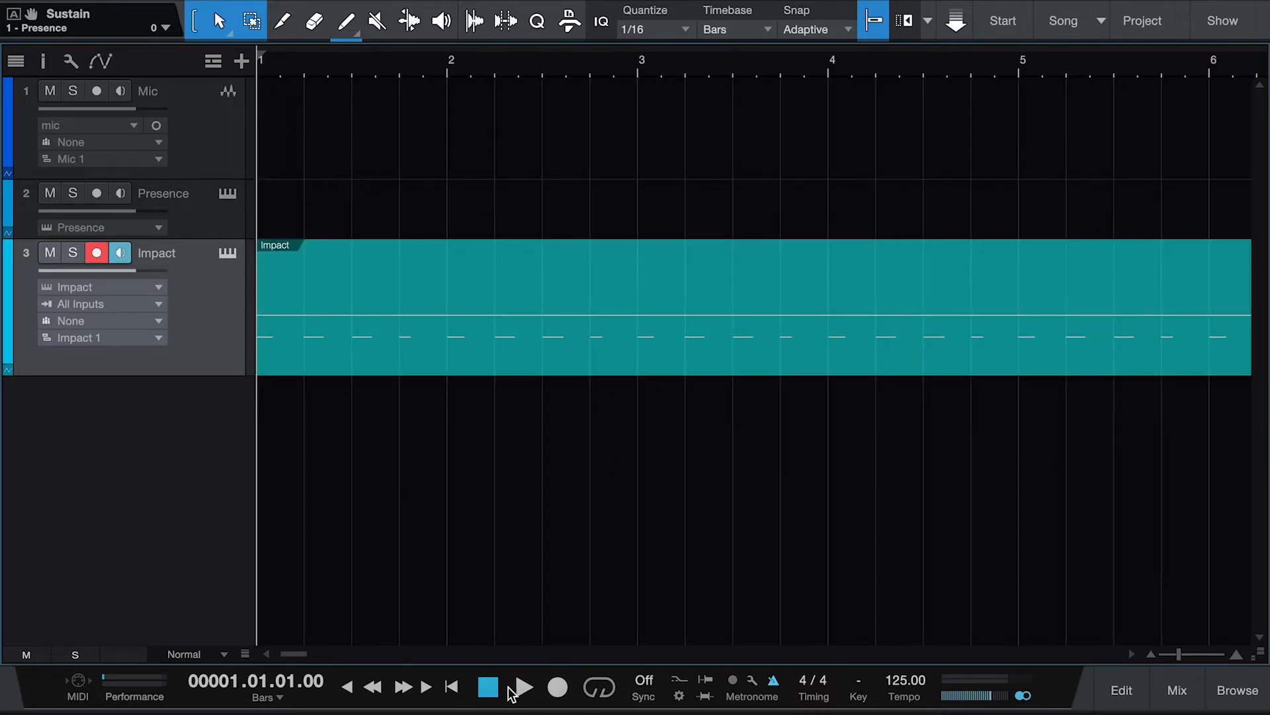
pyautogui.click(523, 690)
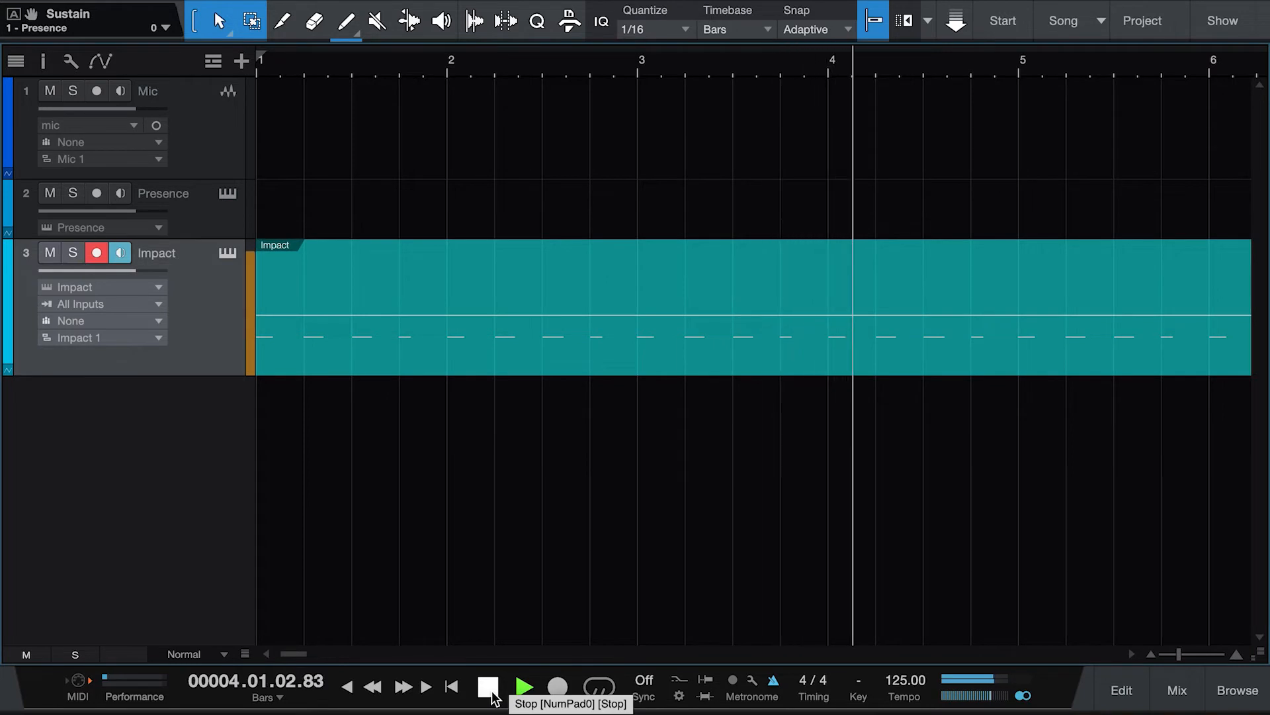
pyautogui.click(488, 688)
# Step: Arm the Presence track and record a piano take of about ten bars
pyautogui.click(227, 225)
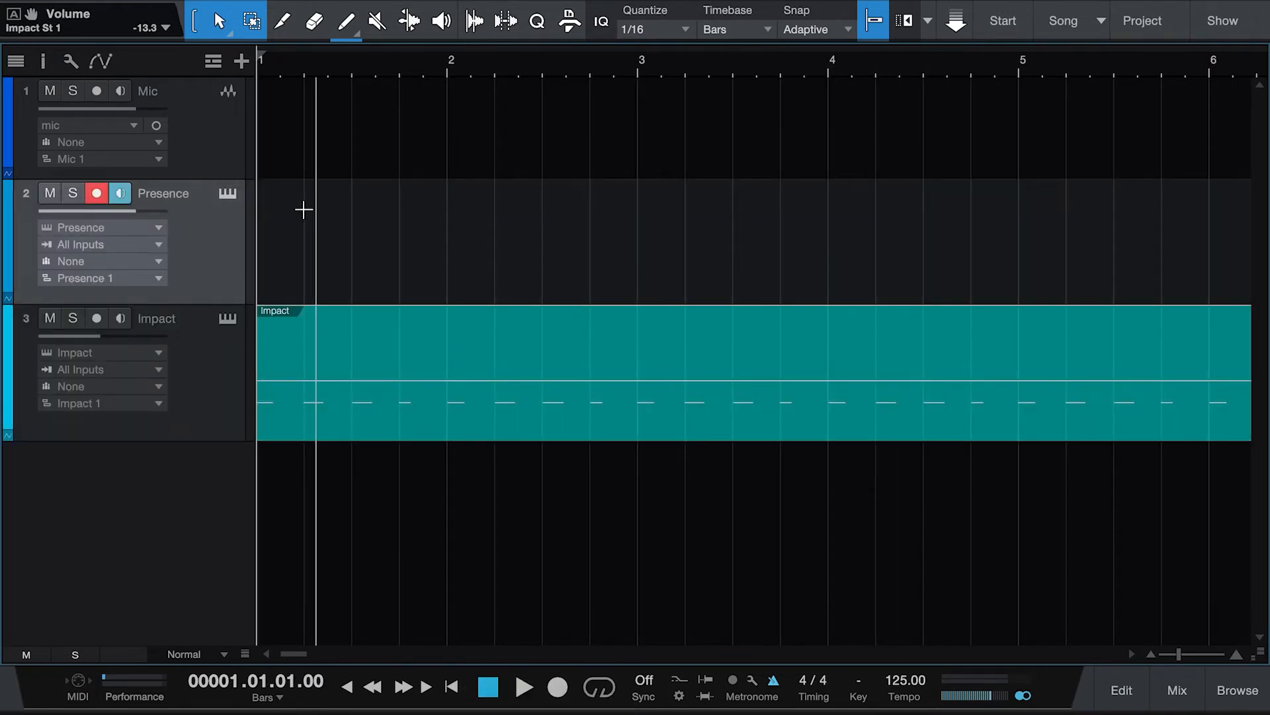
pyautogui.click(458, 689)
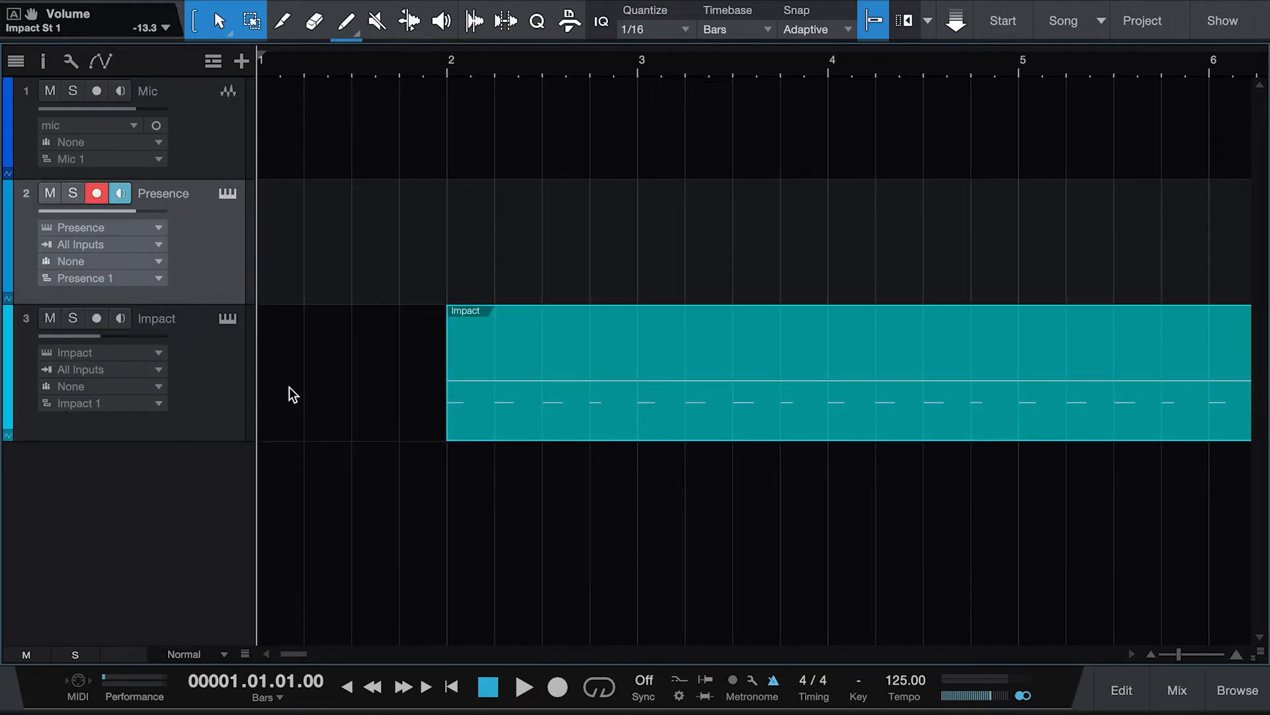
pyautogui.click(97, 196)
pyautogui.click(557, 689)
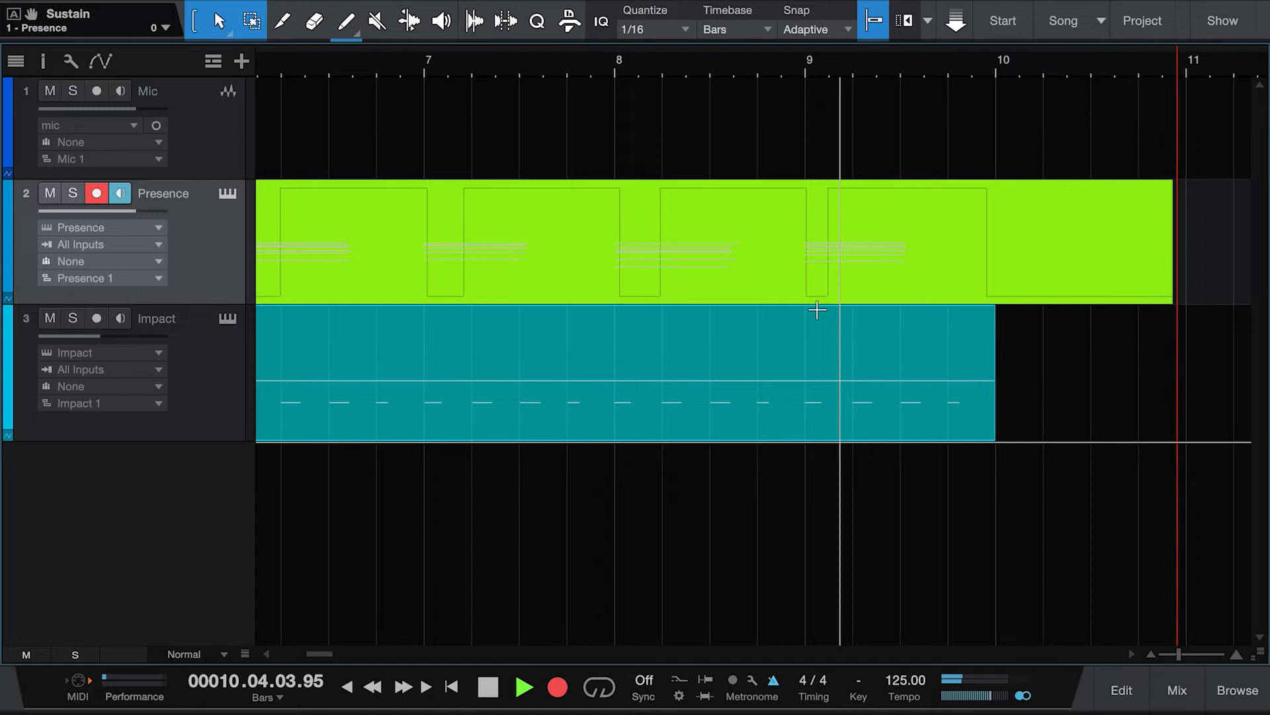
pyautogui.click(488, 687)
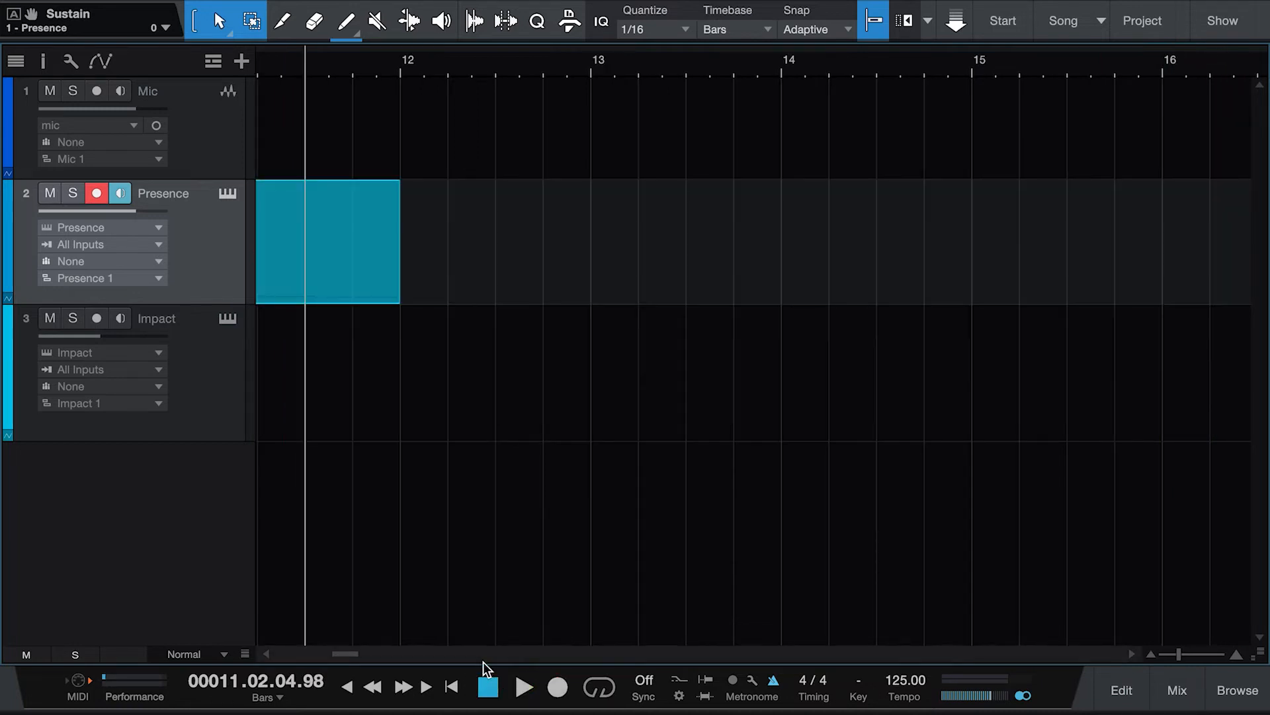
# Step: Trim the Presence part to end at bar 10 and move it to start at bar 2
pyautogui.moveTo(345, 655)
pyautogui.mouseDown()
pyautogui.moveTo(314, 652)
pyautogui.moveTo(329, 652)
pyautogui.mouseUp()
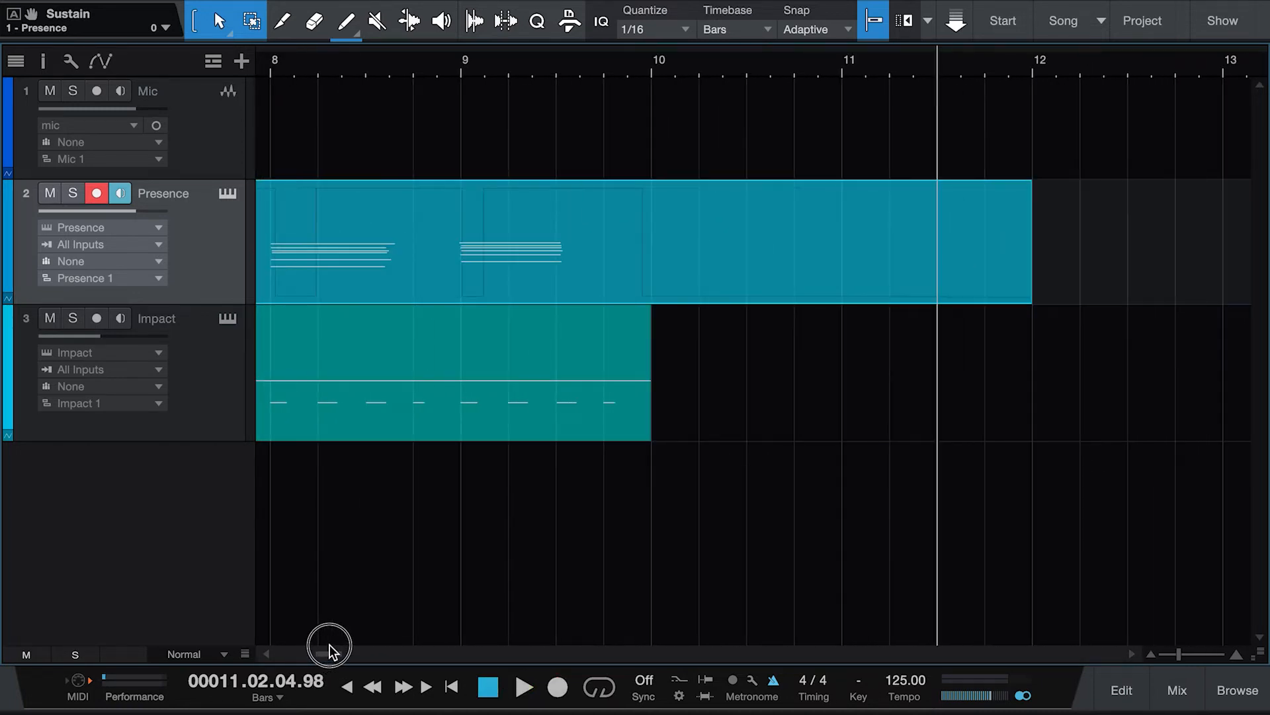
pyautogui.moveTo(1033, 288); pyautogui.dragTo(651, 291)
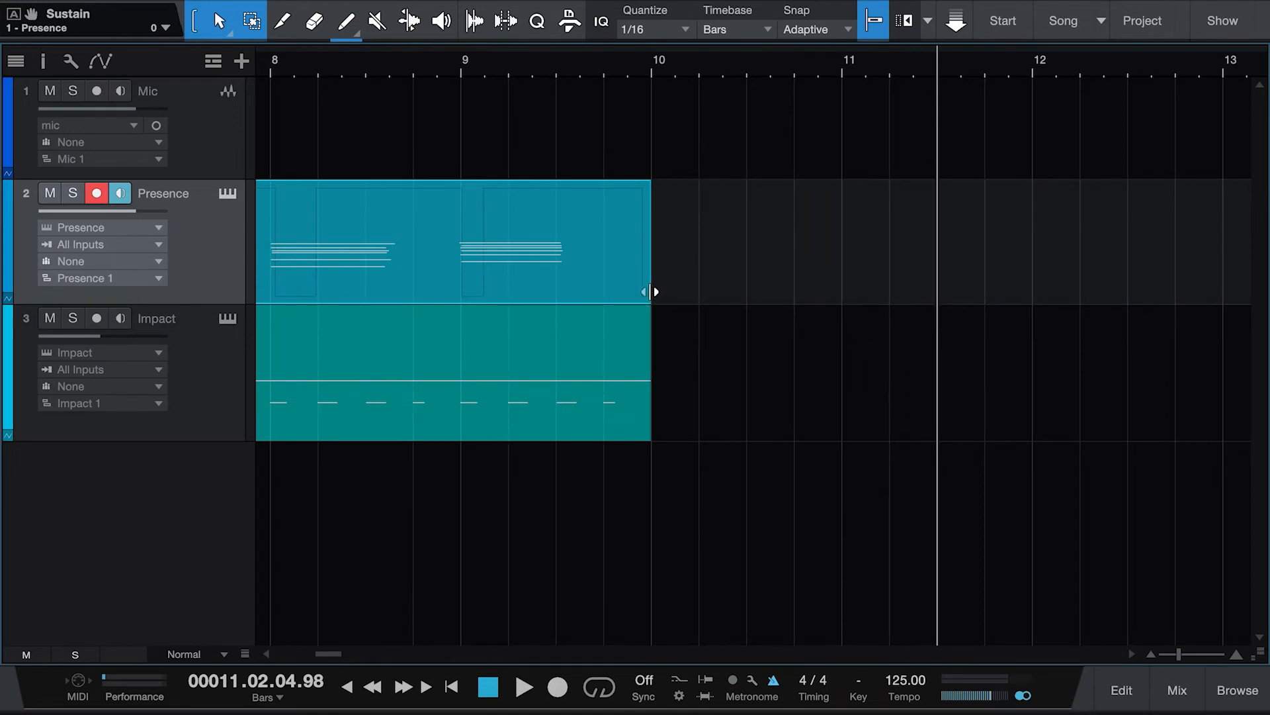
pyautogui.moveTo(336, 649); pyautogui.dragTo(289, 640)
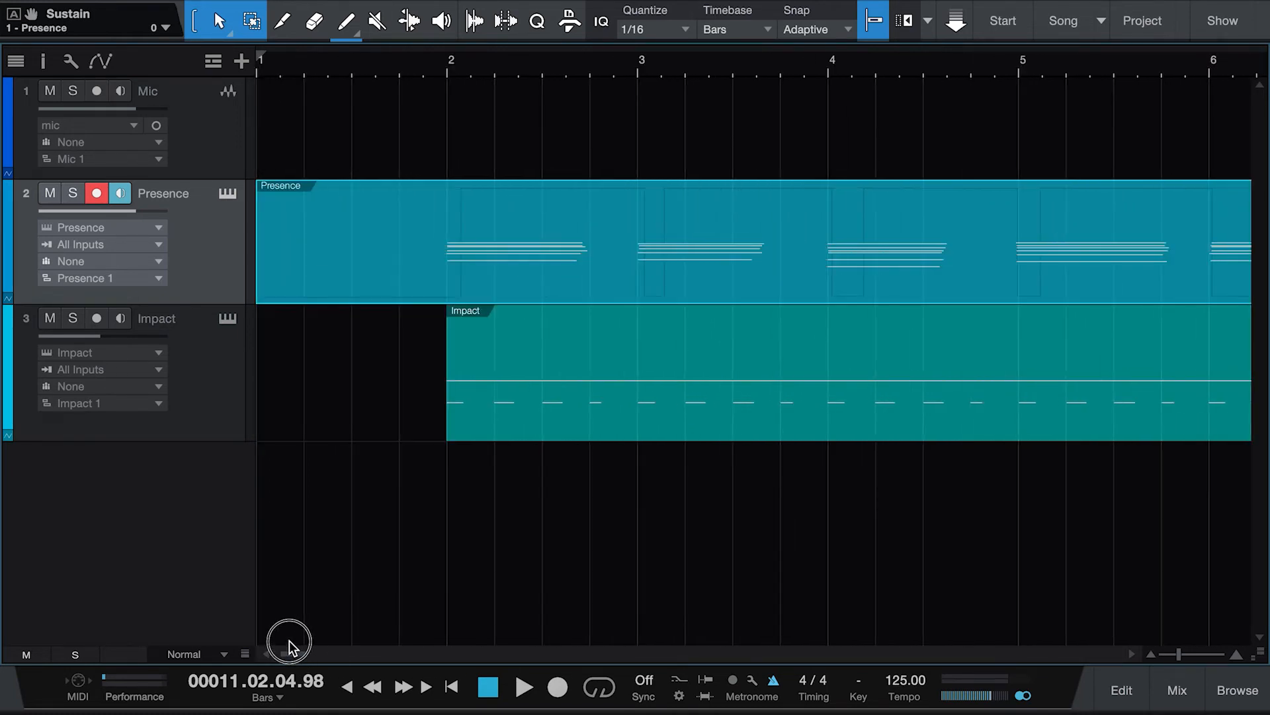
pyautogui.moveTo(257, 264); pyautogui.dragTo(443, 283)
# Step: Play both parts from just before bar 2 and disarm recording on the Presence track
pyautogui.click(424, 73)
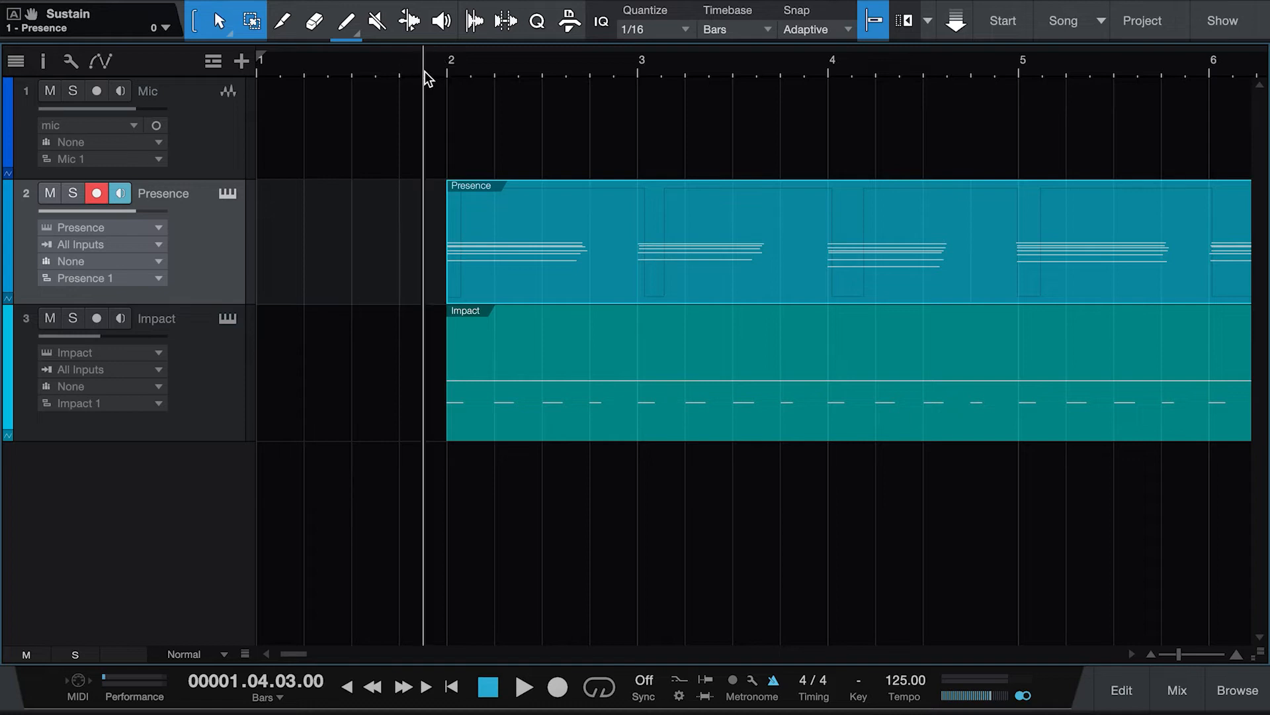
pyautogui.press('space')
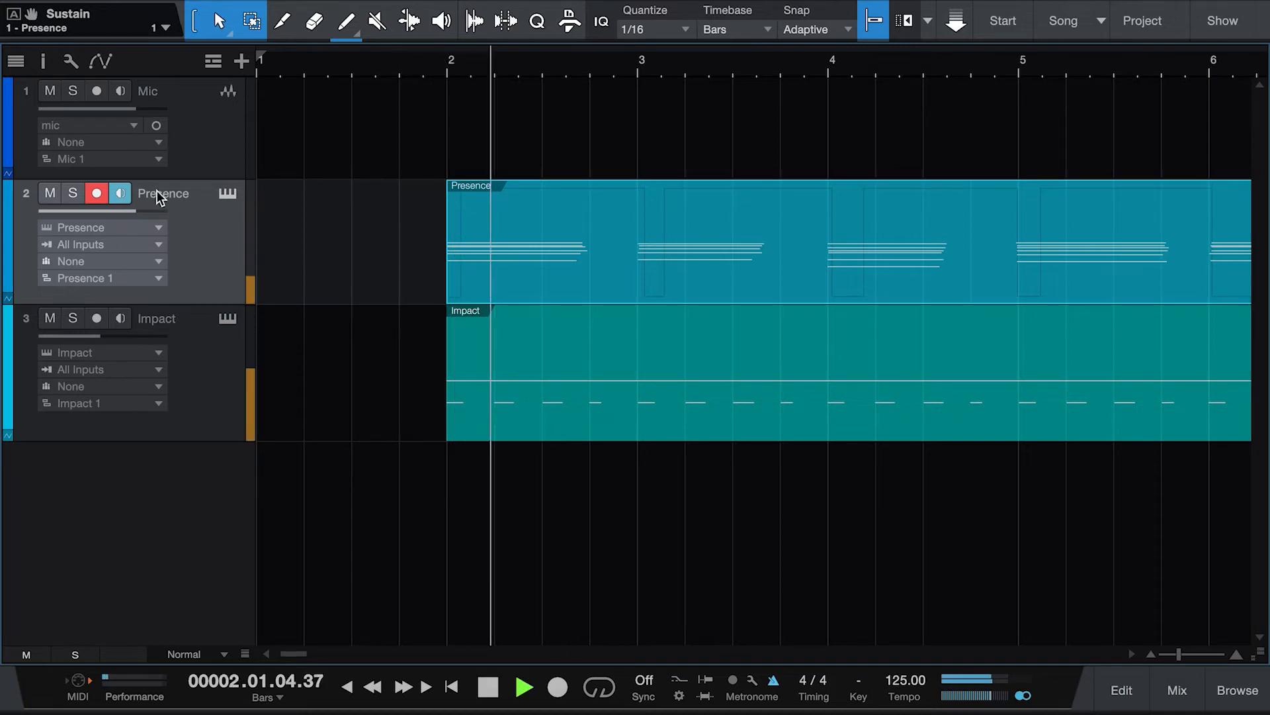
pyautogui.click(121, 193)
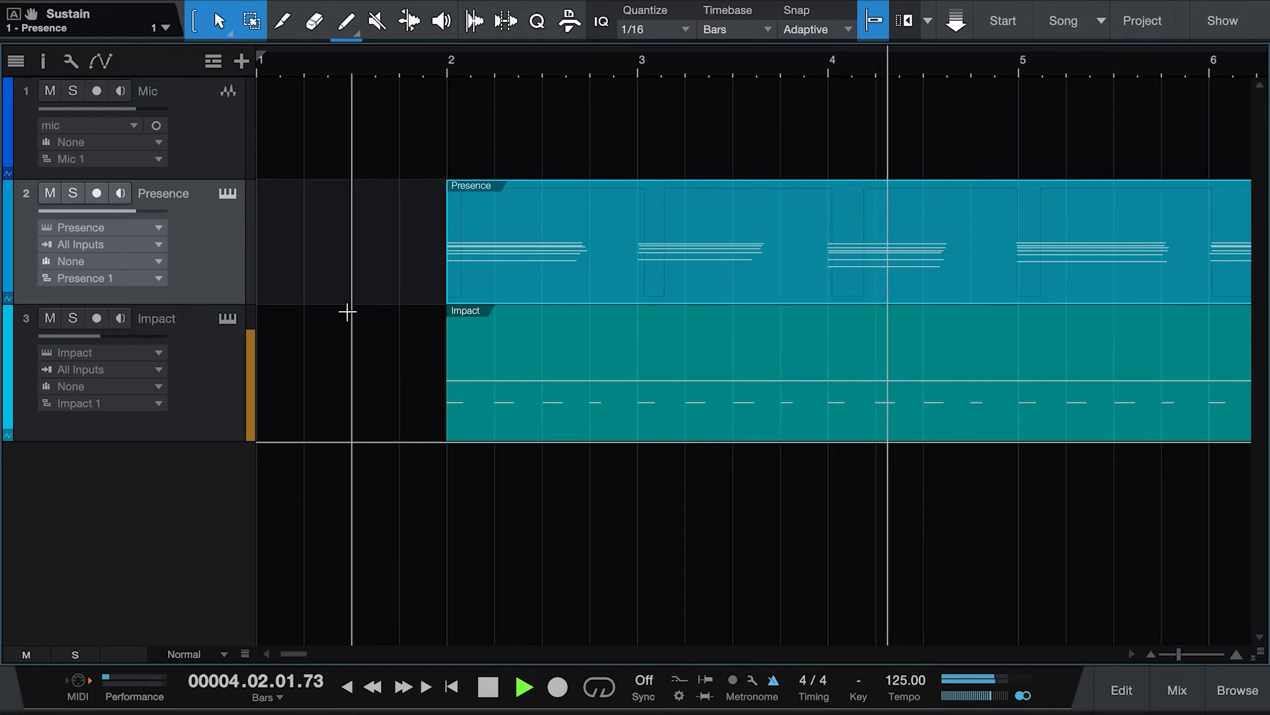
pyautogui.click(440, 61)
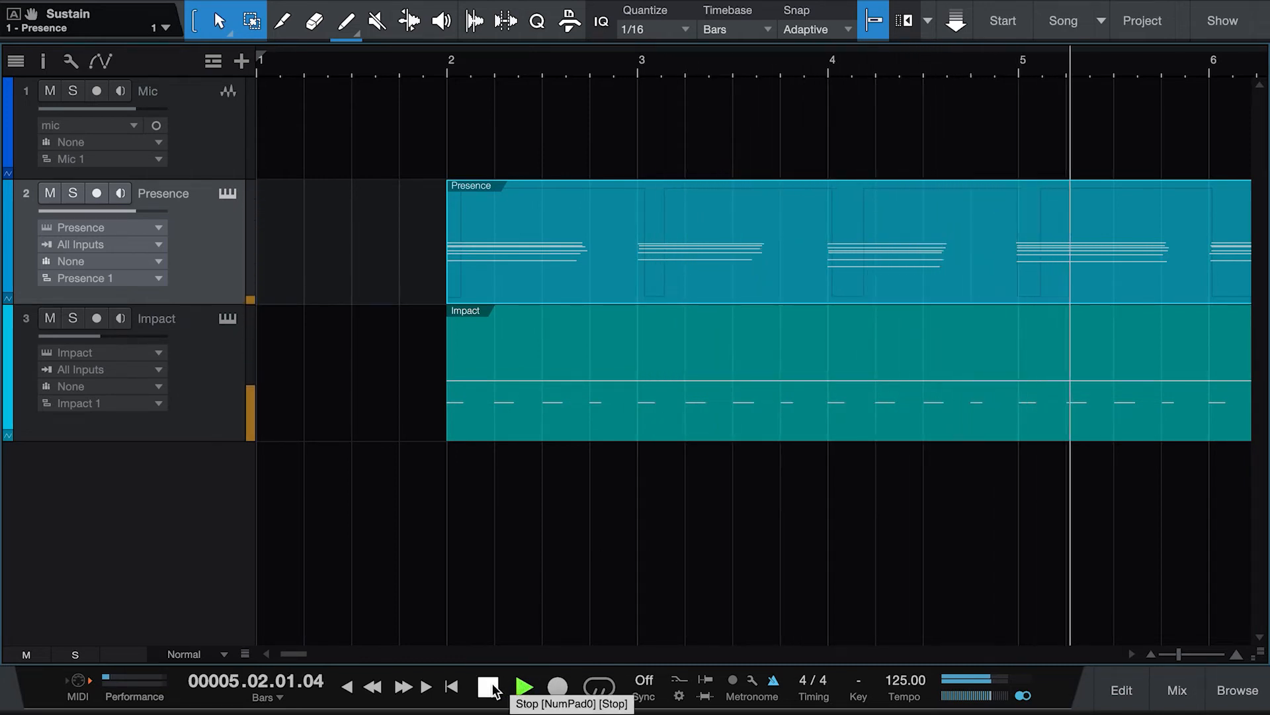
# Step: Lower the Impact track volume to -19.3 dB and stop playback
pyautogui.click(84, 336)
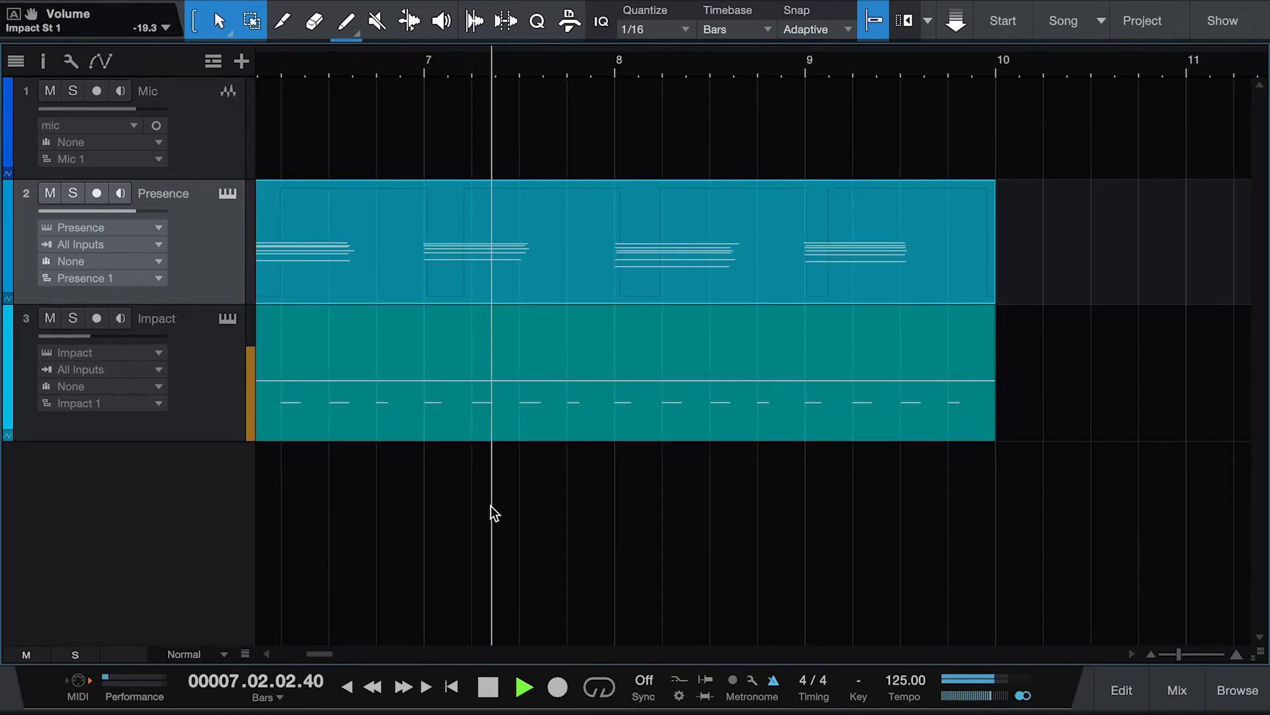
pyautogui.click(490, 694)
pyautogui.moveTo(322, 654); pyautogui.dragTo(281, 640)
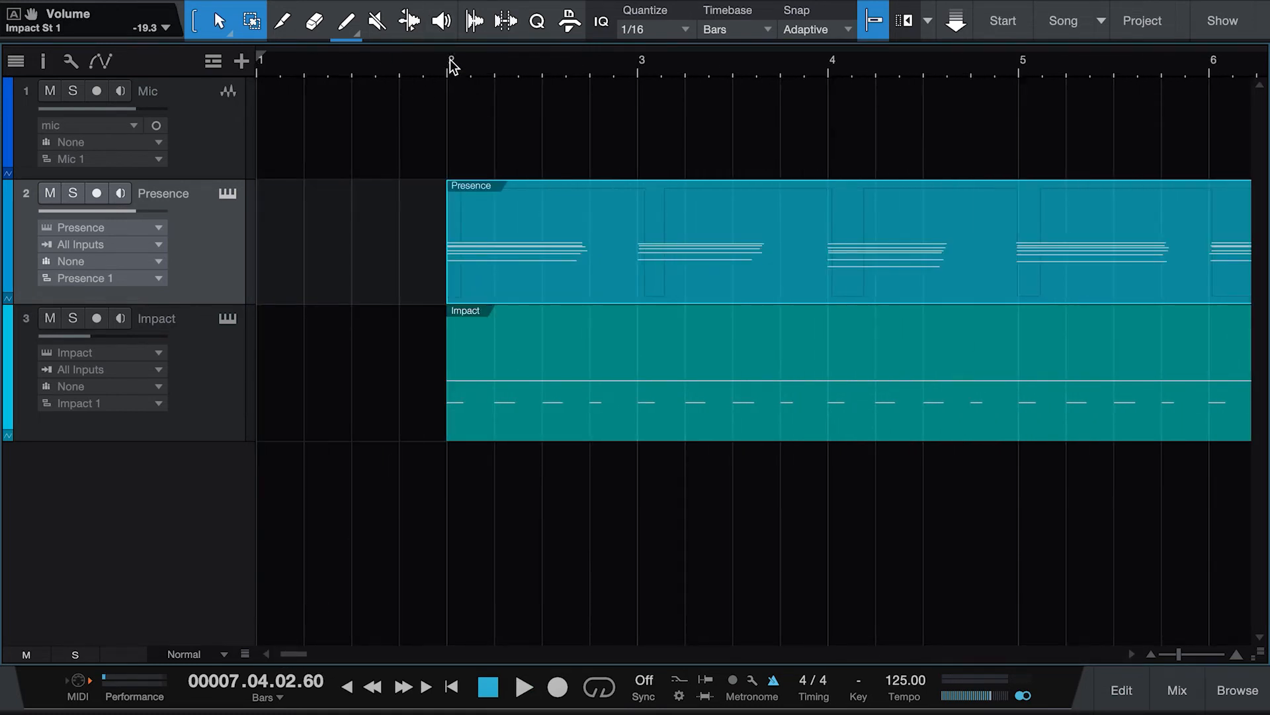
# Step: Set the loop range from bar 2 to bar 10 and turn looping on
pyautogui.moveTo(448, 50); pyautogui.dragTo(1013, 90)
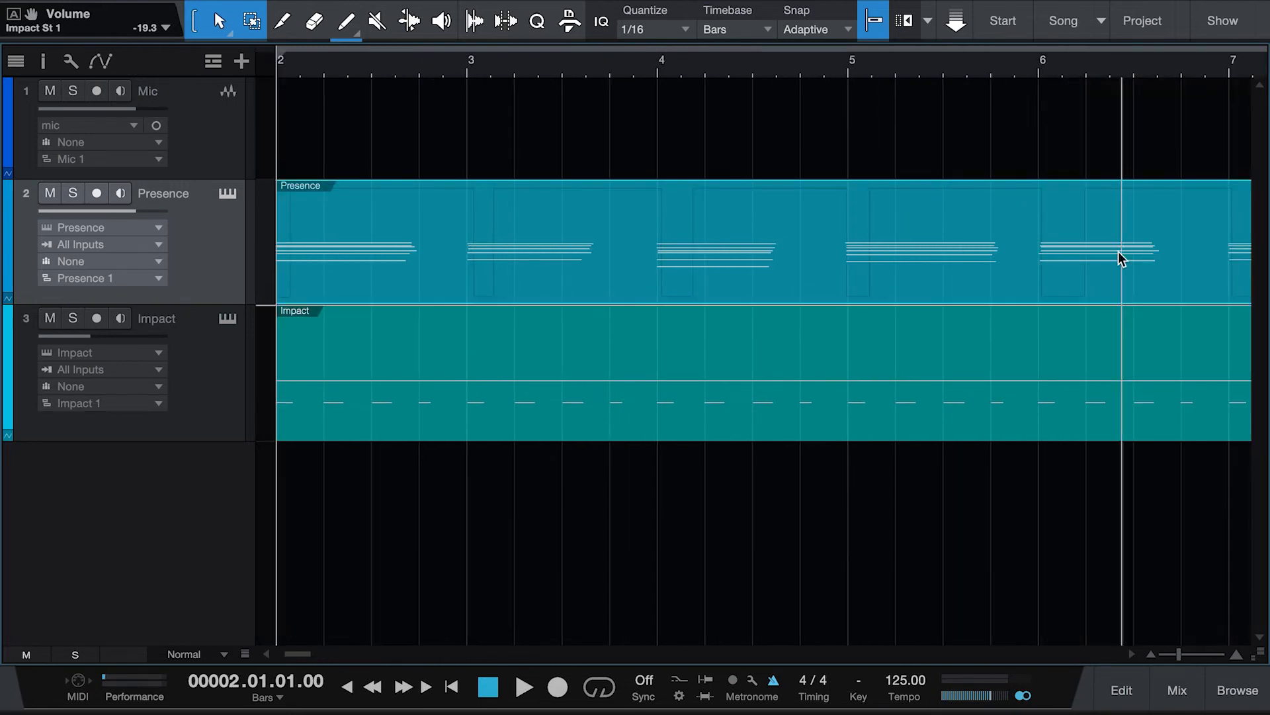
pyautogui.click(1154, 655)
pyautogui.click(1154, 655)
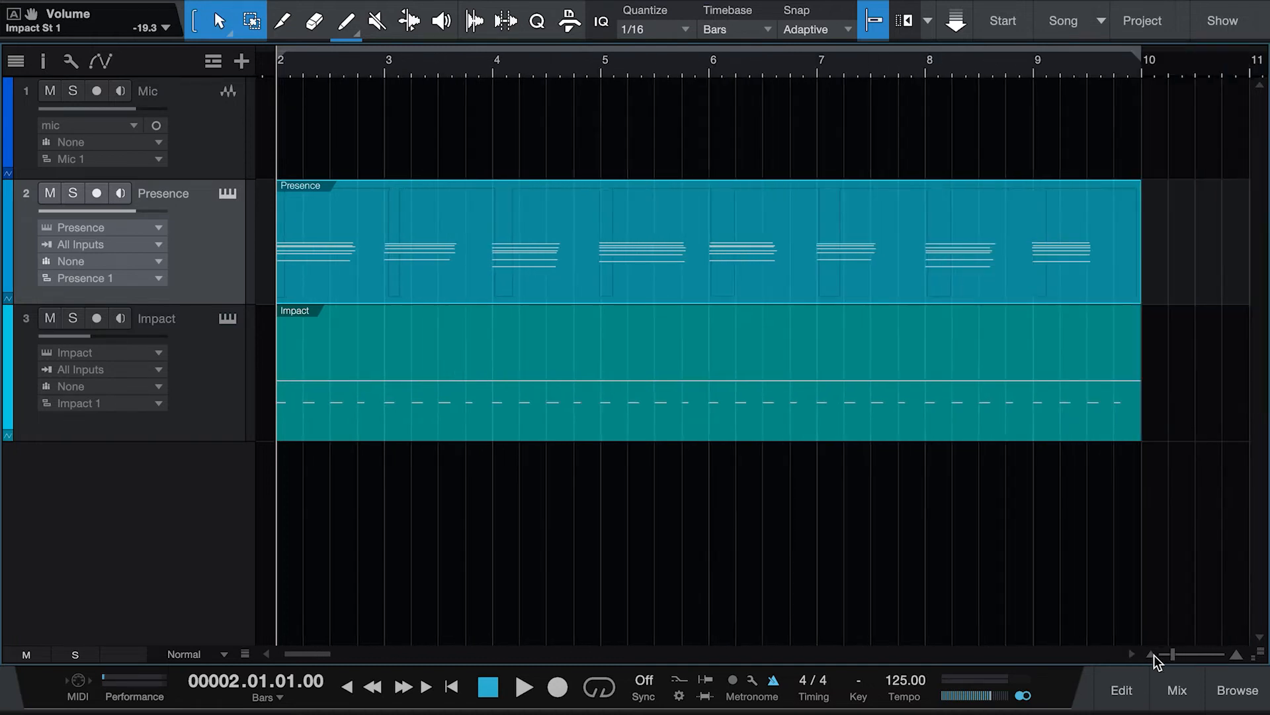
pyautogui.click(1154, 655)
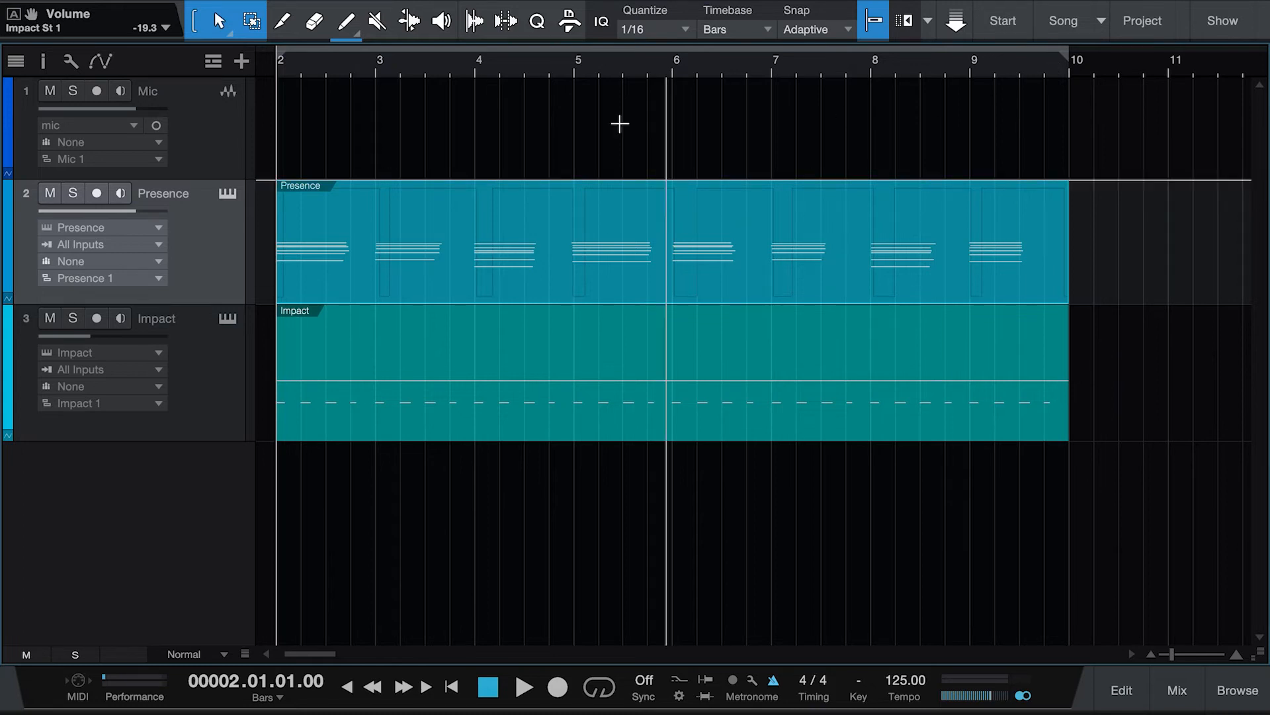
pyautogui.click(601, 695)
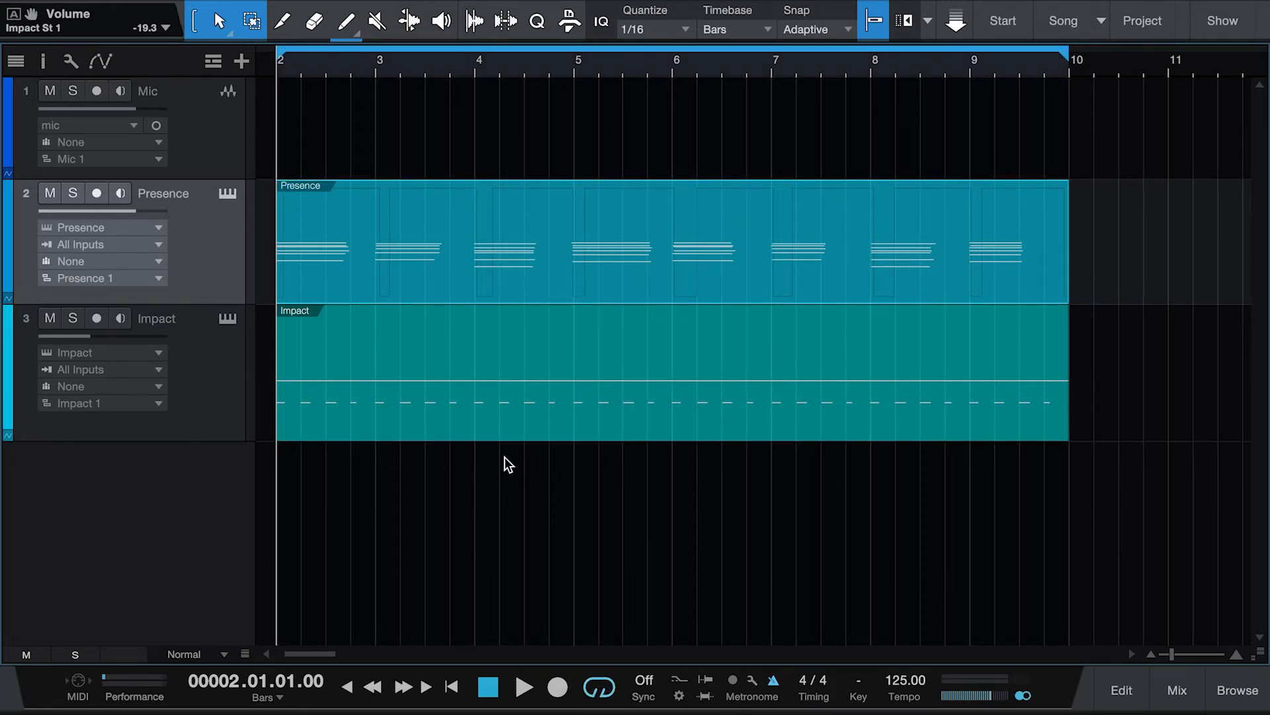
# Step: Play the looped section from bar 2 and from near bar 9 to listen to the parts
pyautogui.click(524, 687)
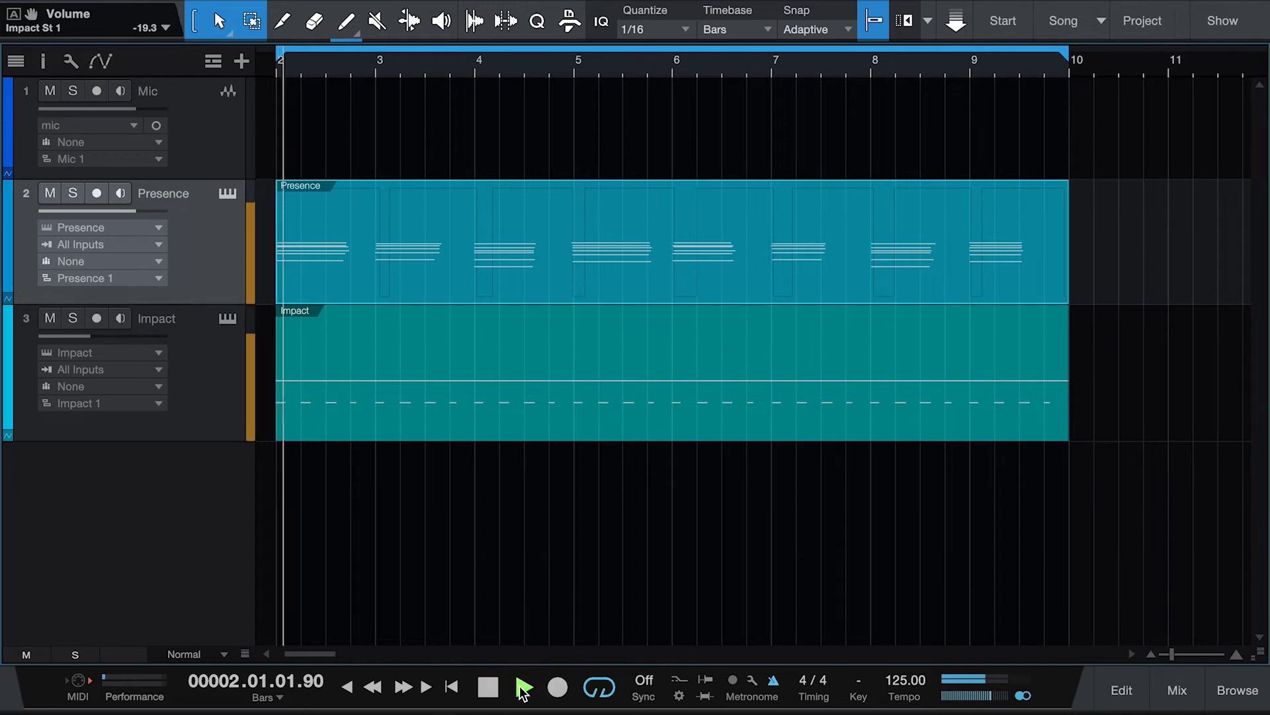
pyautogui.click(488, 688)
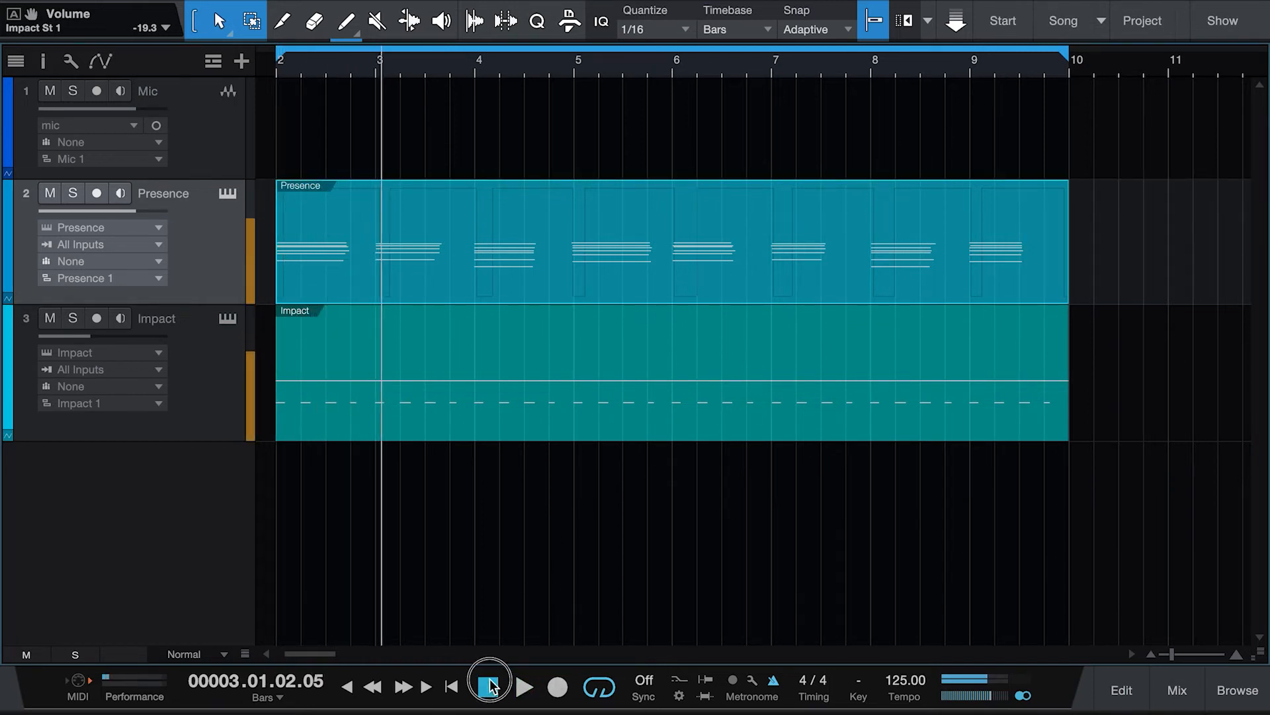
pyautogui.click(1026, 67)
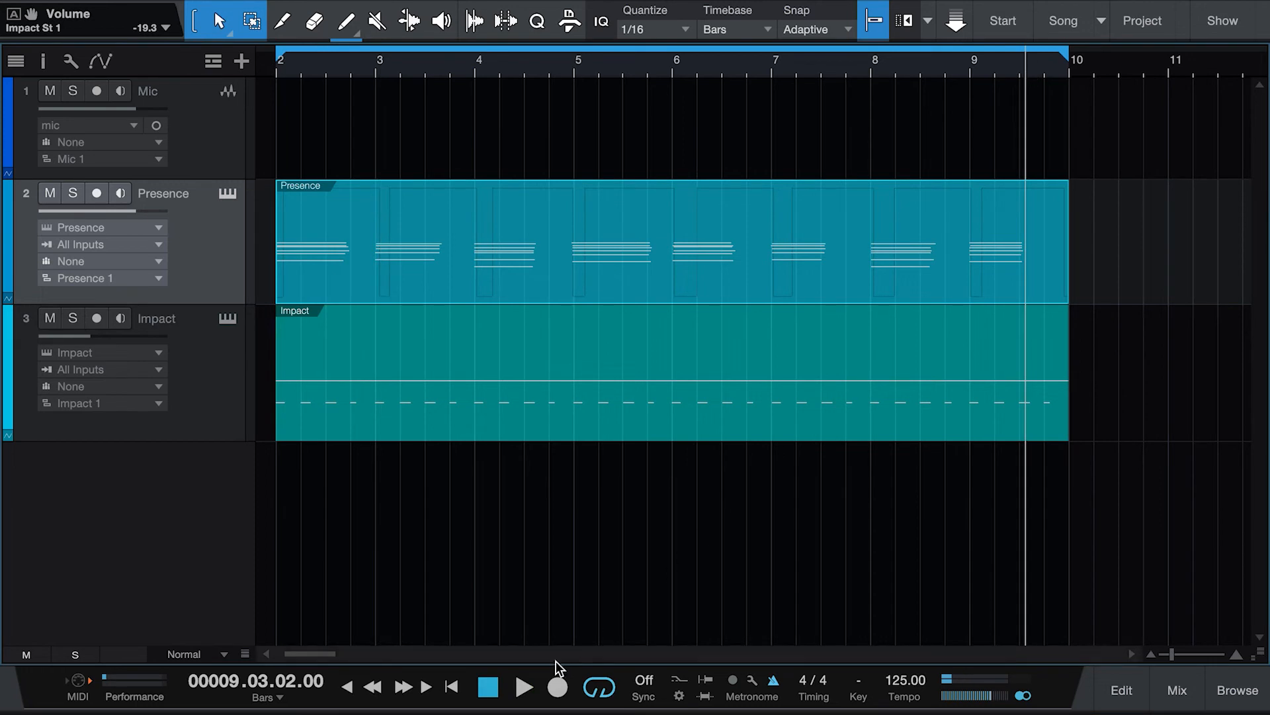
pyautogui.click(524, 688)
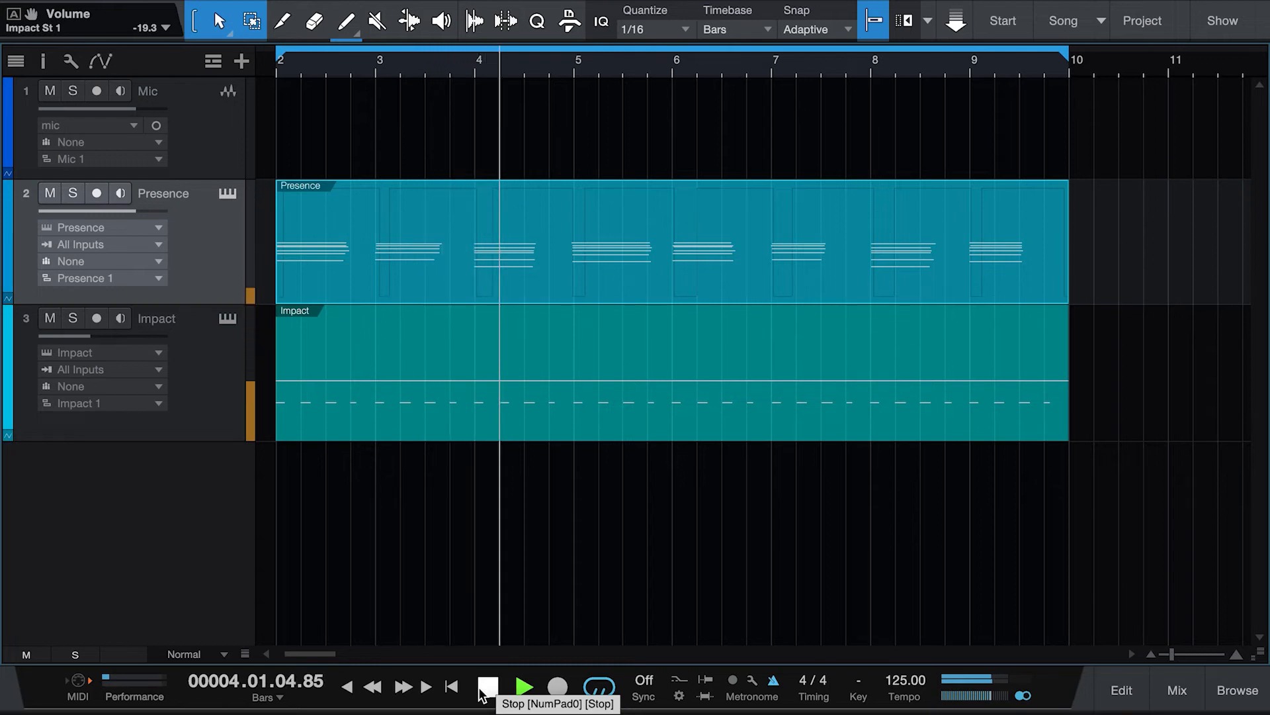
pyautogui.click(481, 692)
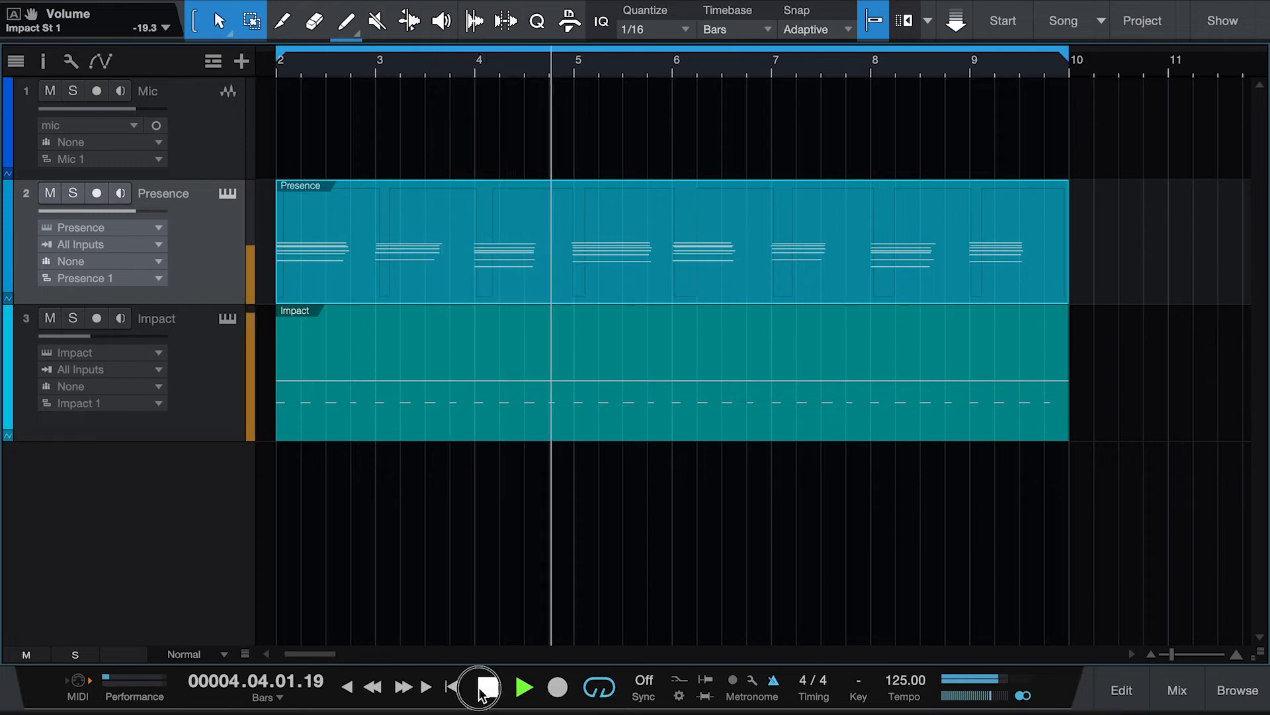
# Step: Open the Impact drum part in the editor, close it again and disarm the Impact track
pyautogui.doubleClick(1017, 376)
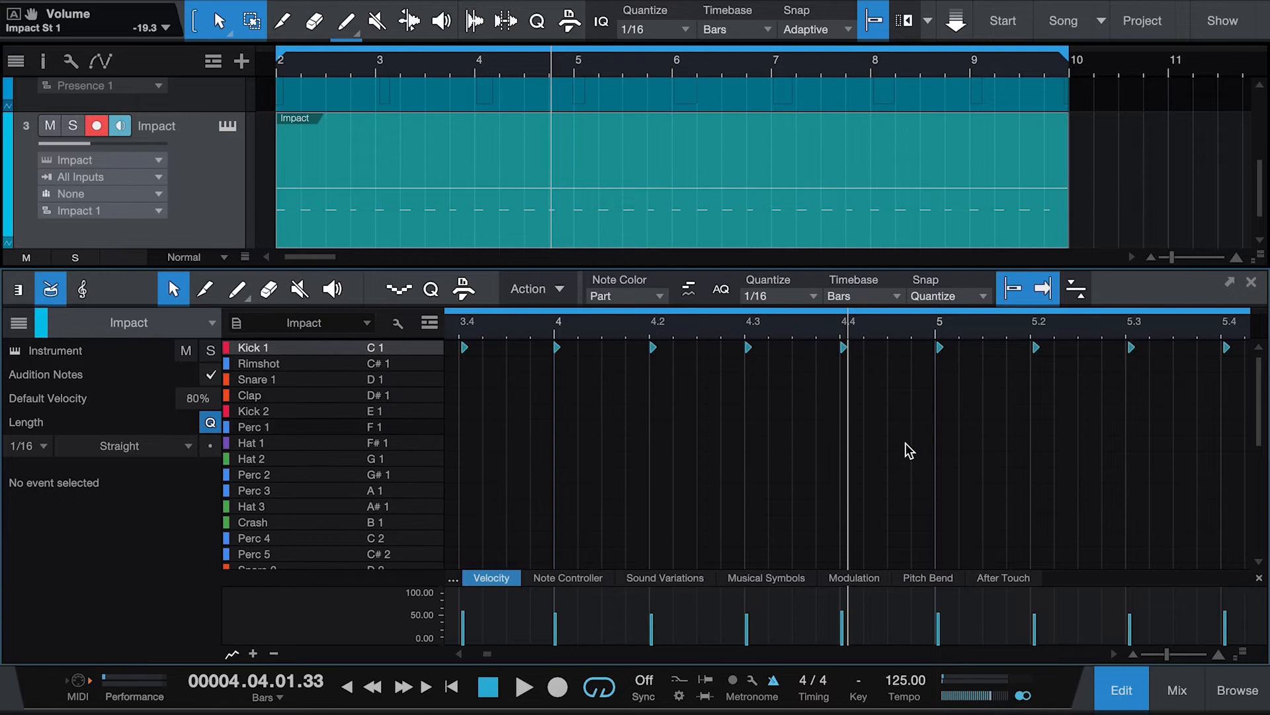
pyautogui.click(1126, 679)
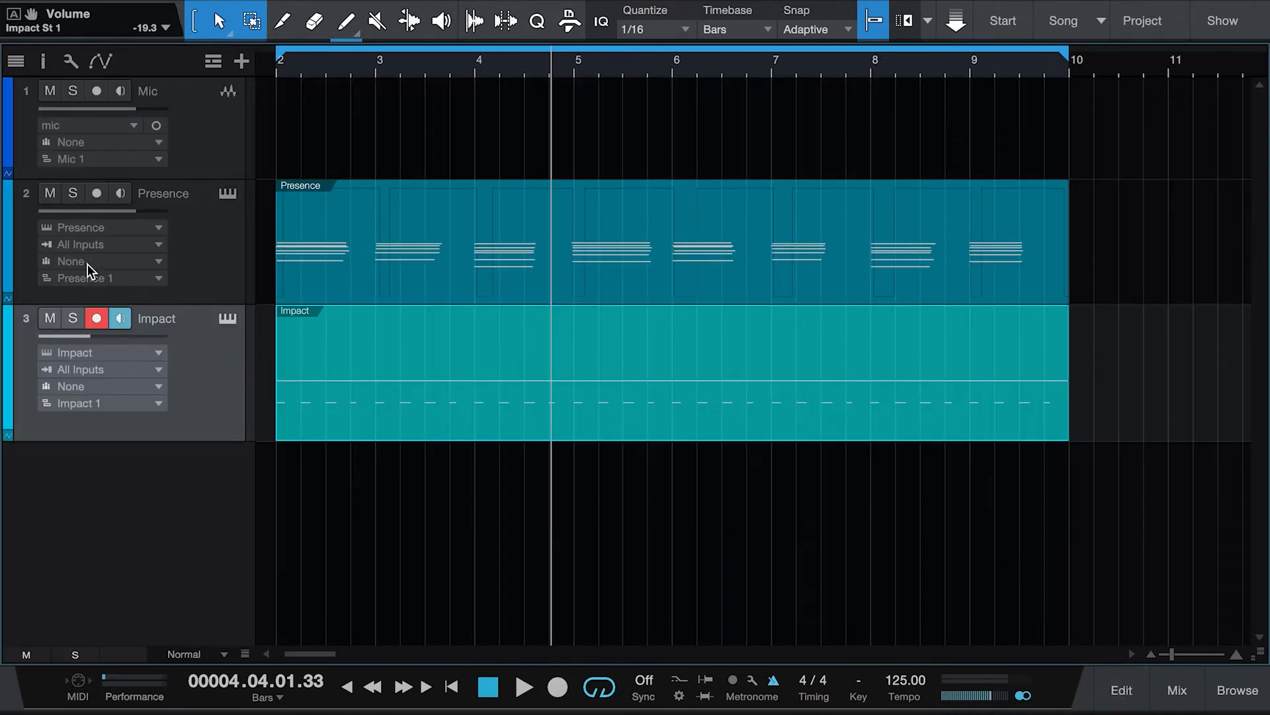
pyautogui.click(99, 317)
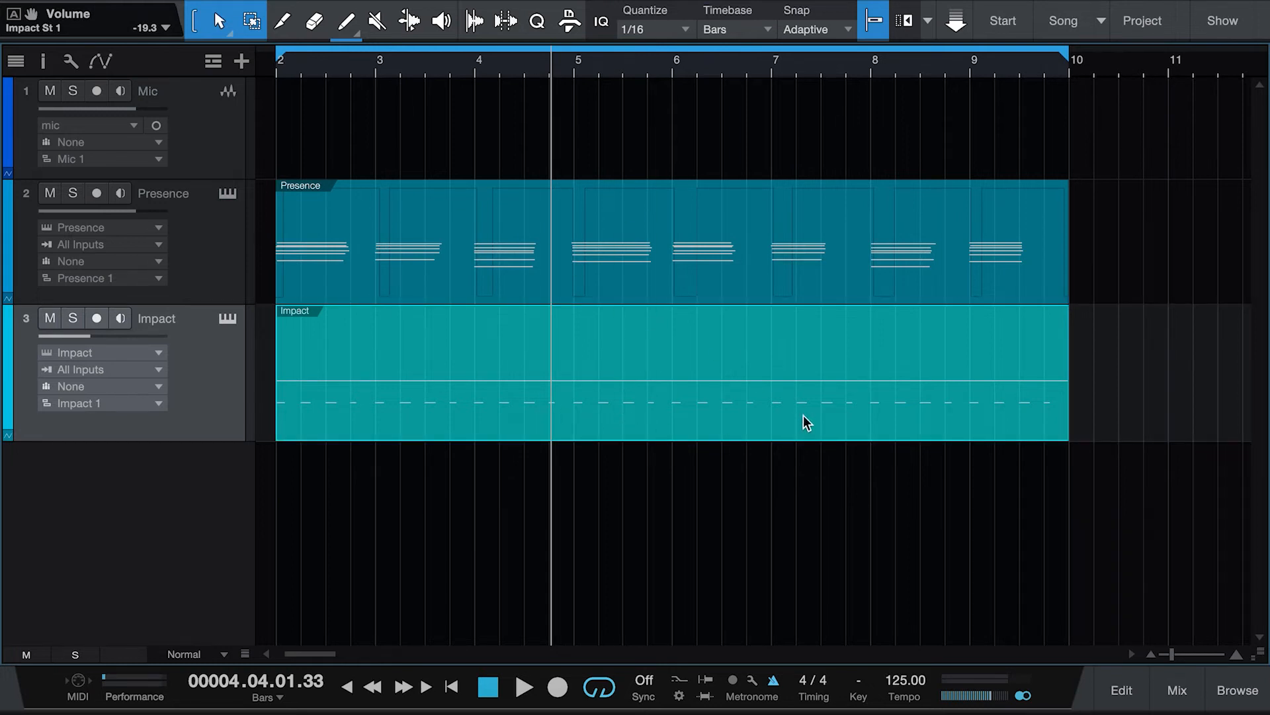
# Step: Add a second Mic audio track below the first Mic track
pyautogui.click(210, 136)
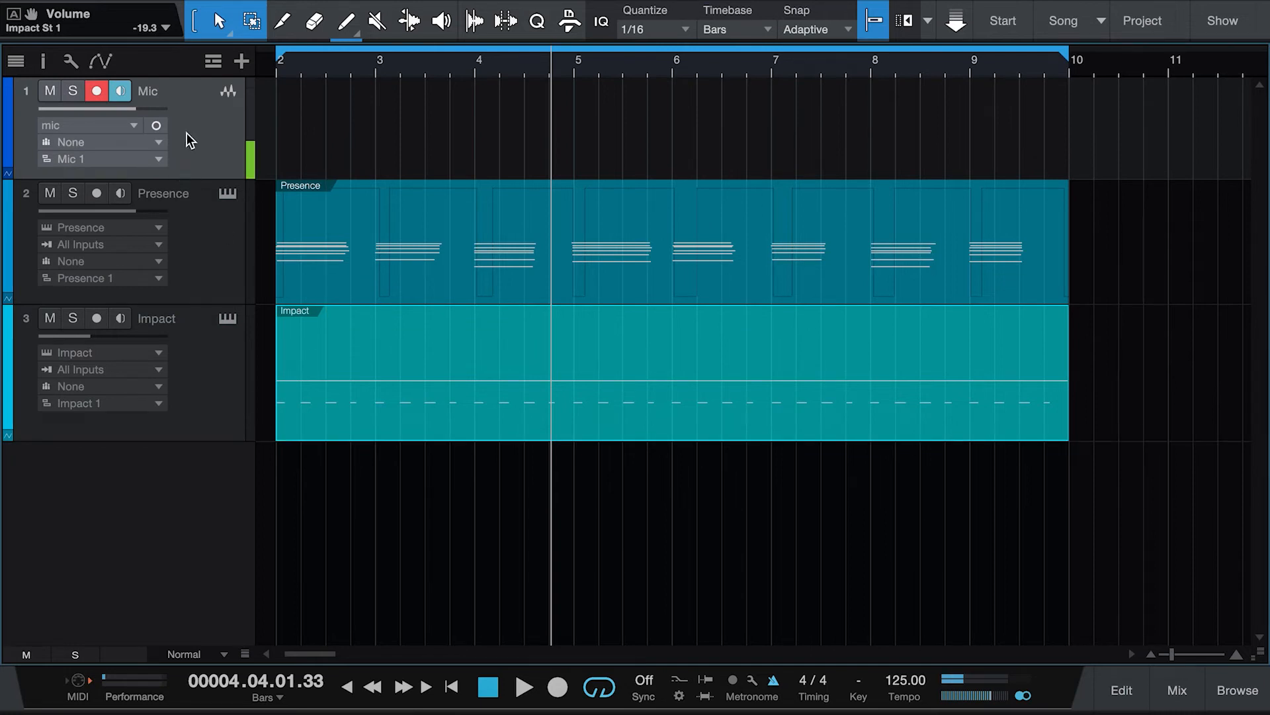
pyautogui.click(243, 61)
pyautogui.click(777, 399)
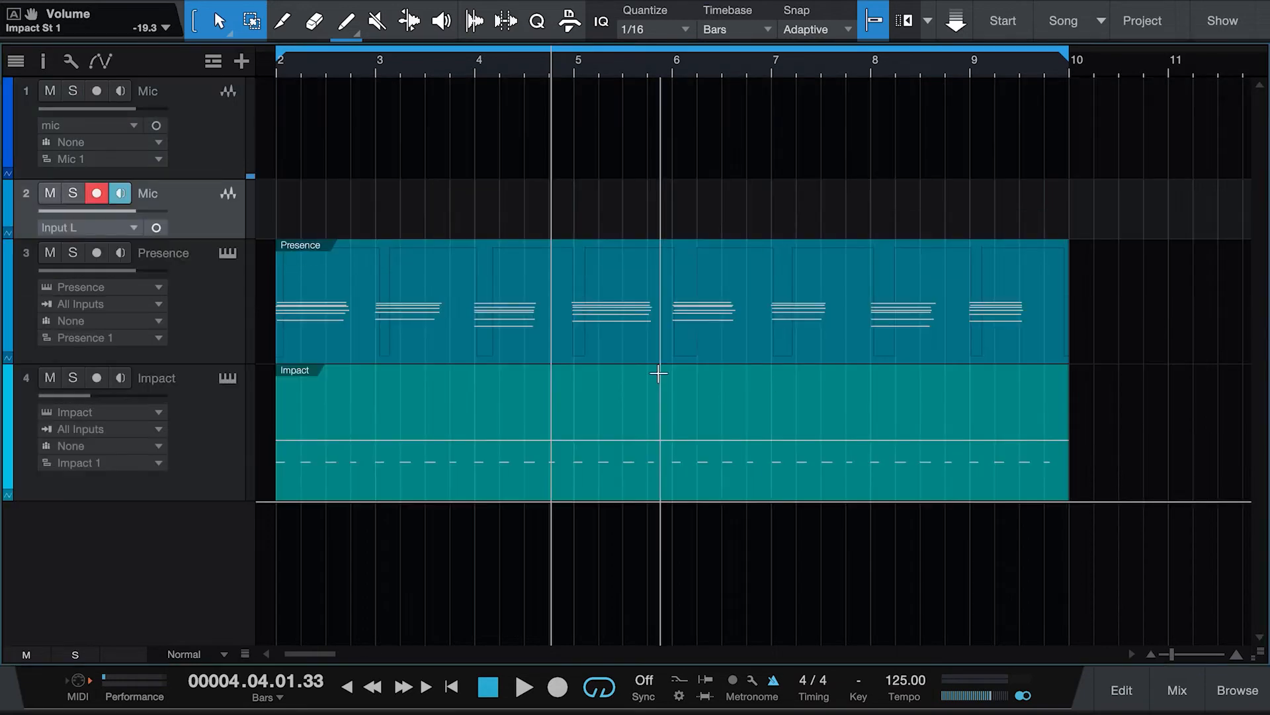
pyautogui.moveTo(224, 237); pyautogui.dragTo(221, 339)
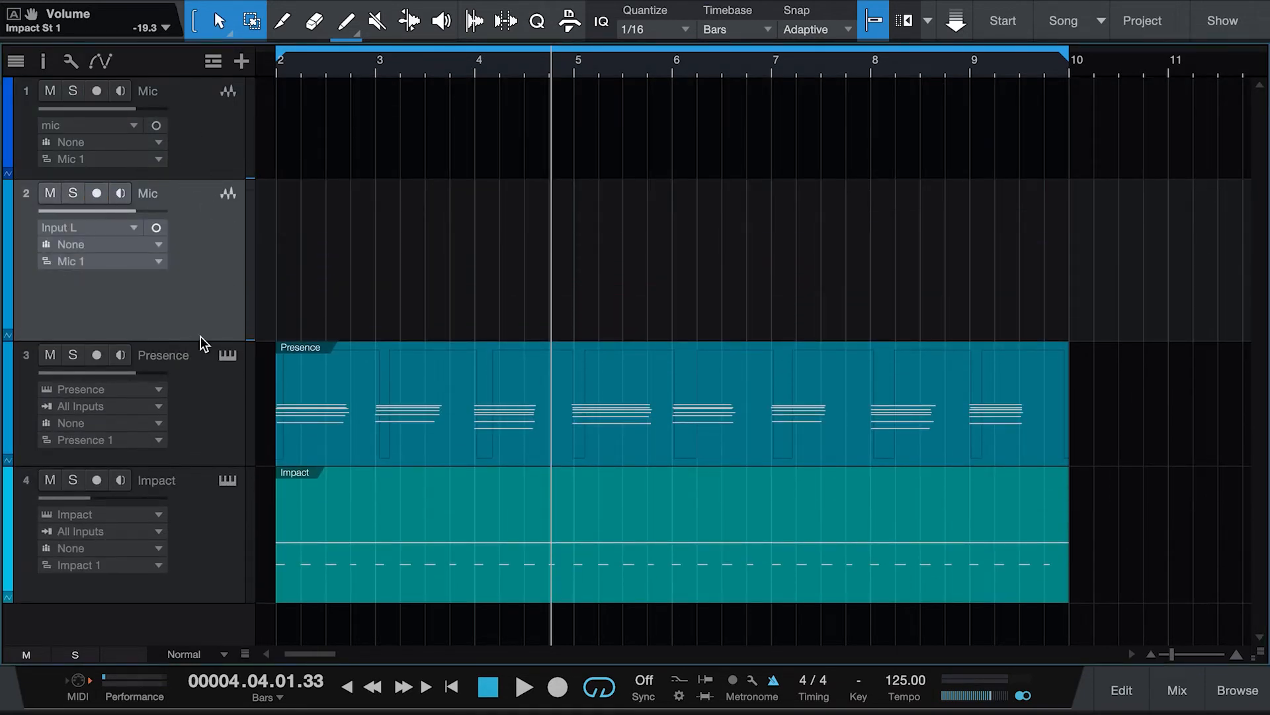
pyautogui.moveTo(200, 336); pyautogui.dragTo(199, 300)
# Step: Arm the first Mic track, return the playhead to the start and turn looping off
pyautogui.click(207, 99)
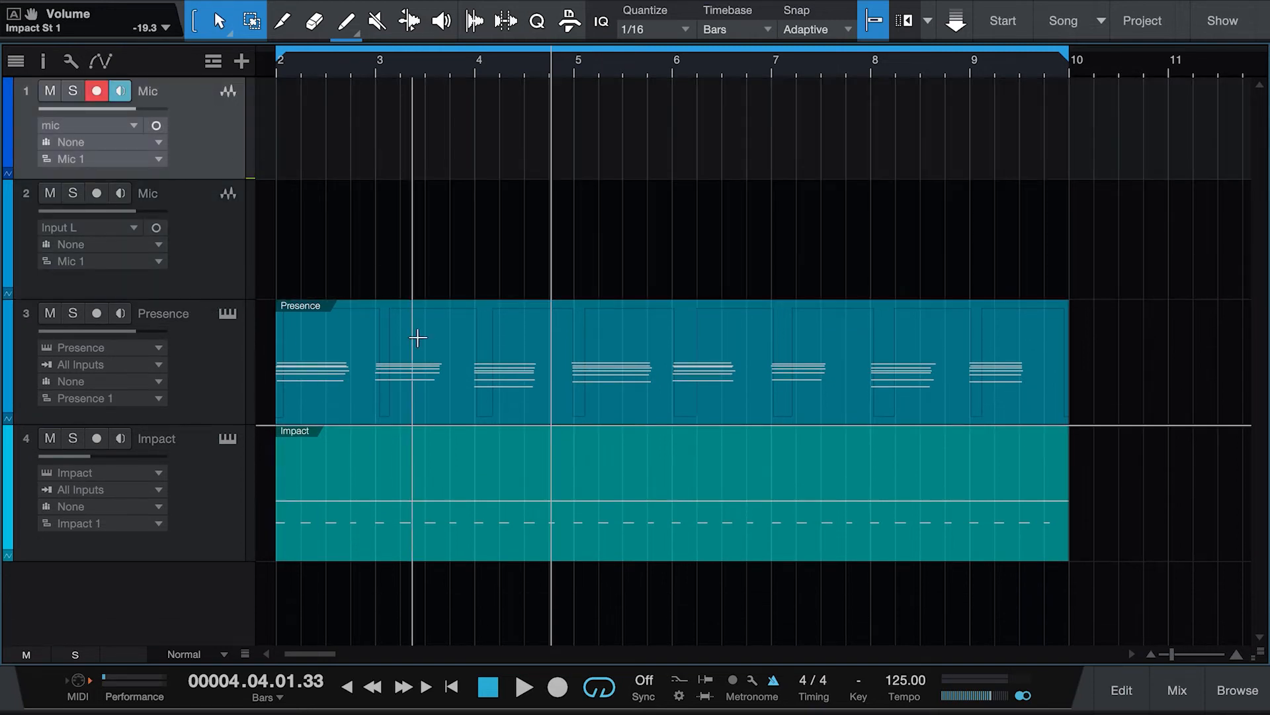
pyautogui.click(453, 686)
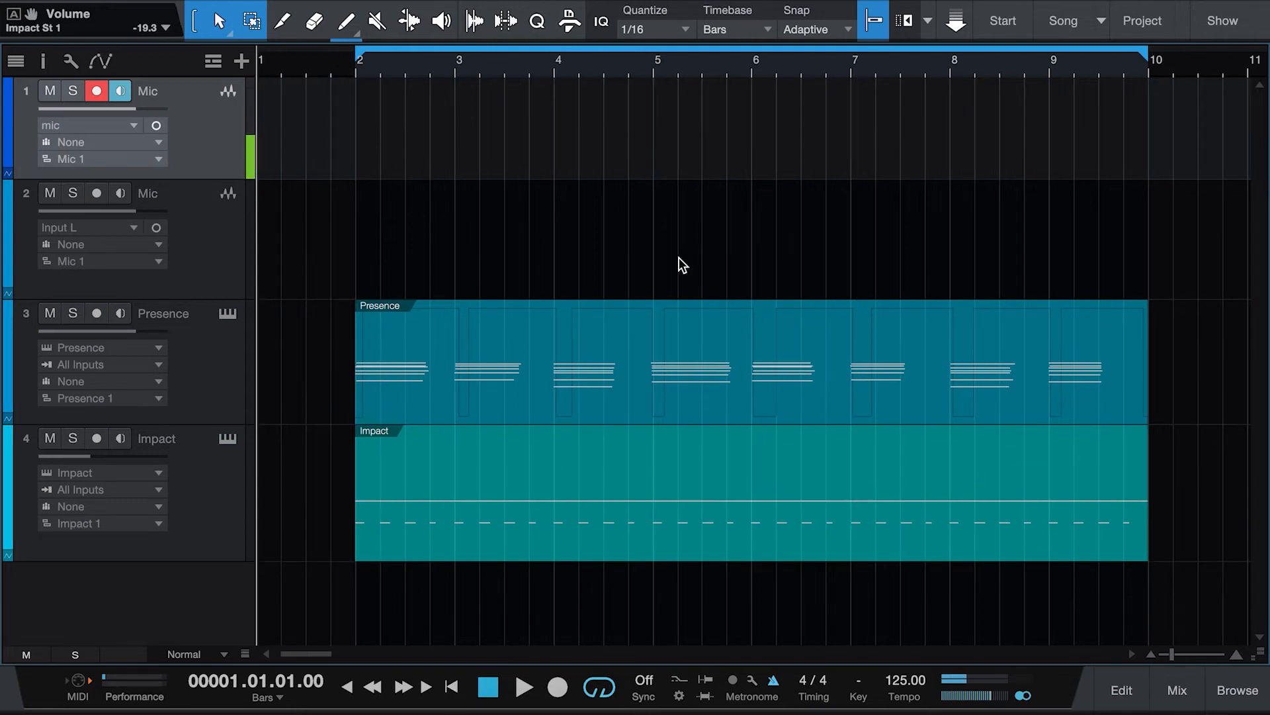
pyautogui.click(602, 688)
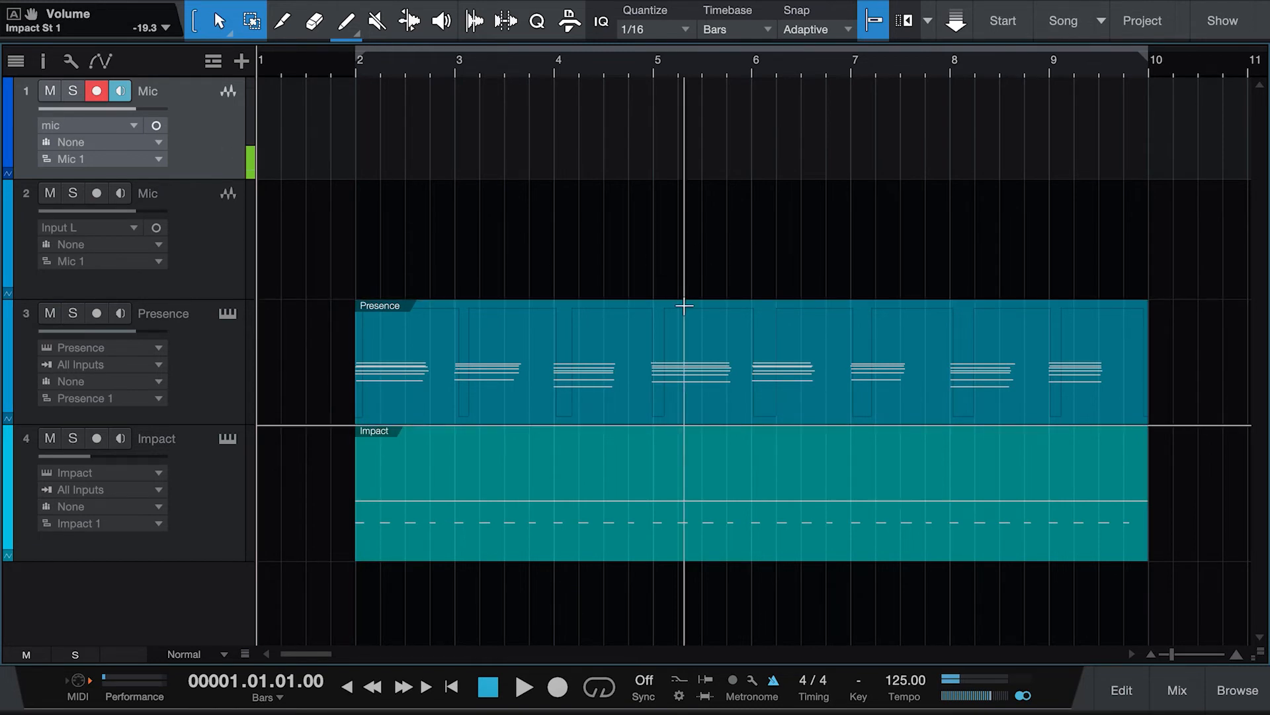
# Step: Record an audio take on the first Mic track from bar 1 to about bar 9
pyautogui.click(206, 364)
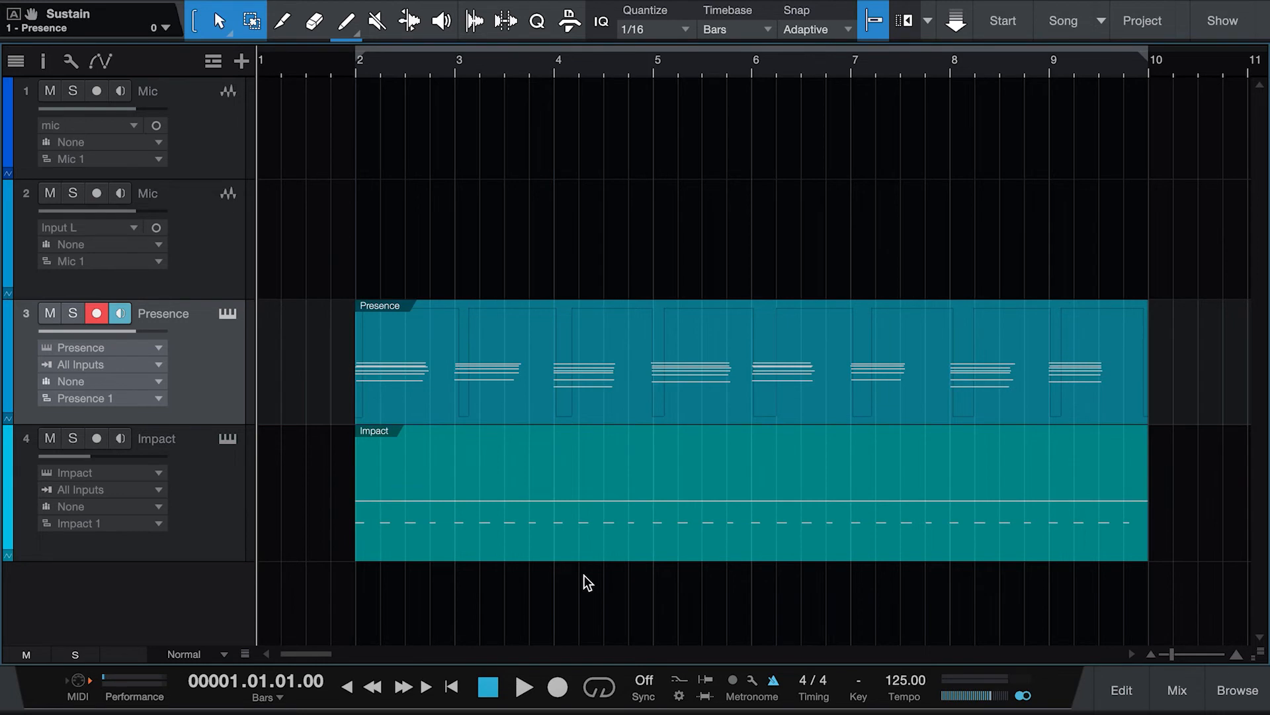
pyautogui.click(211, 218)
pyautogui.click(204, 137)
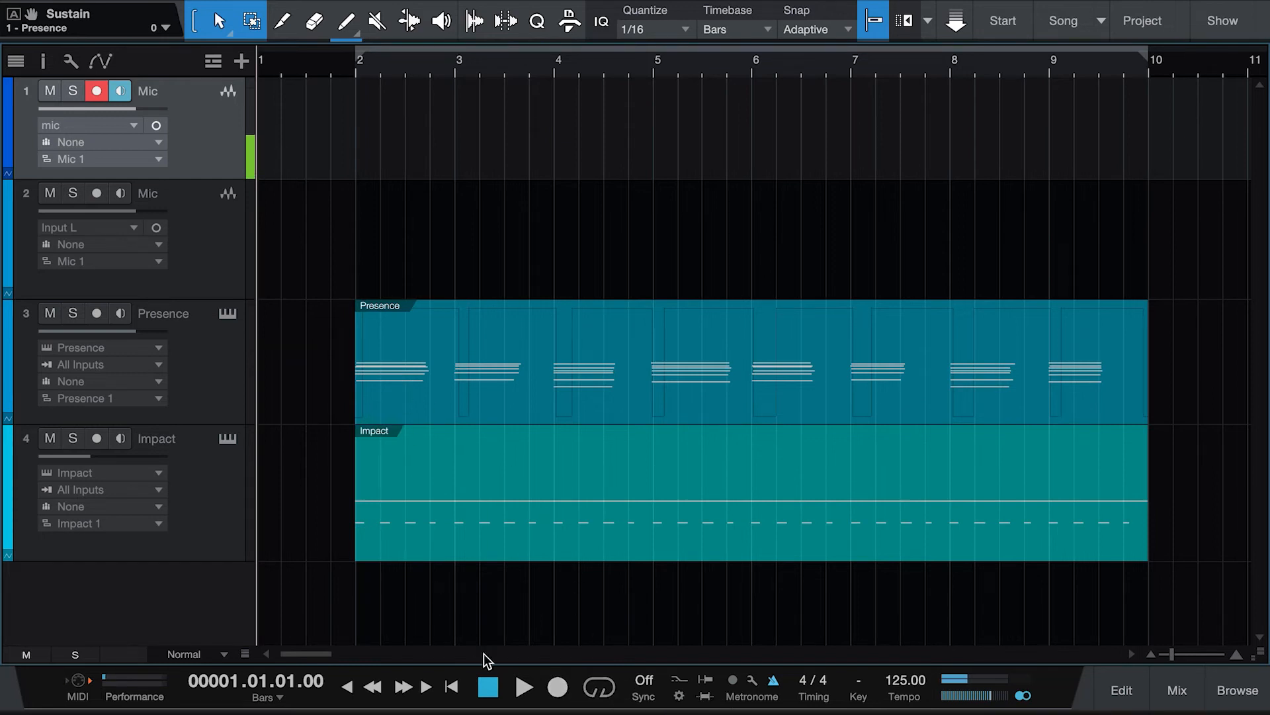
pyautogui.click(553, 685)
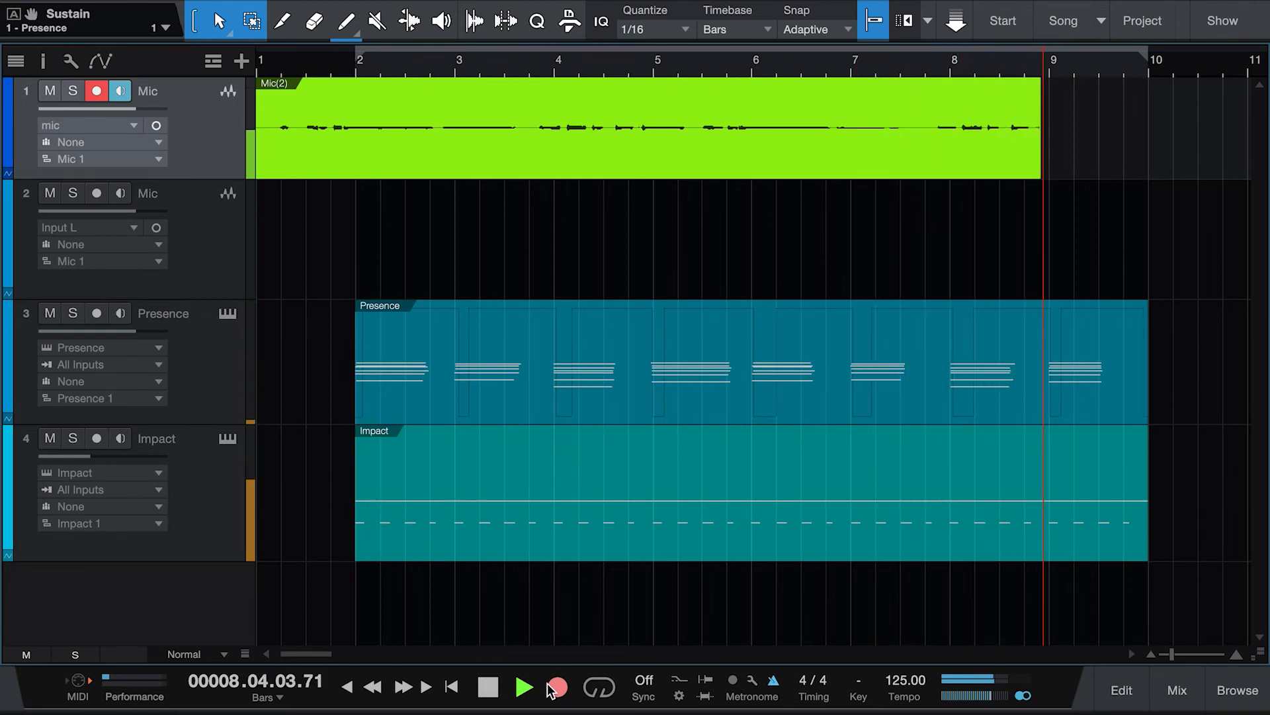
pyautogui.click(488, 687)
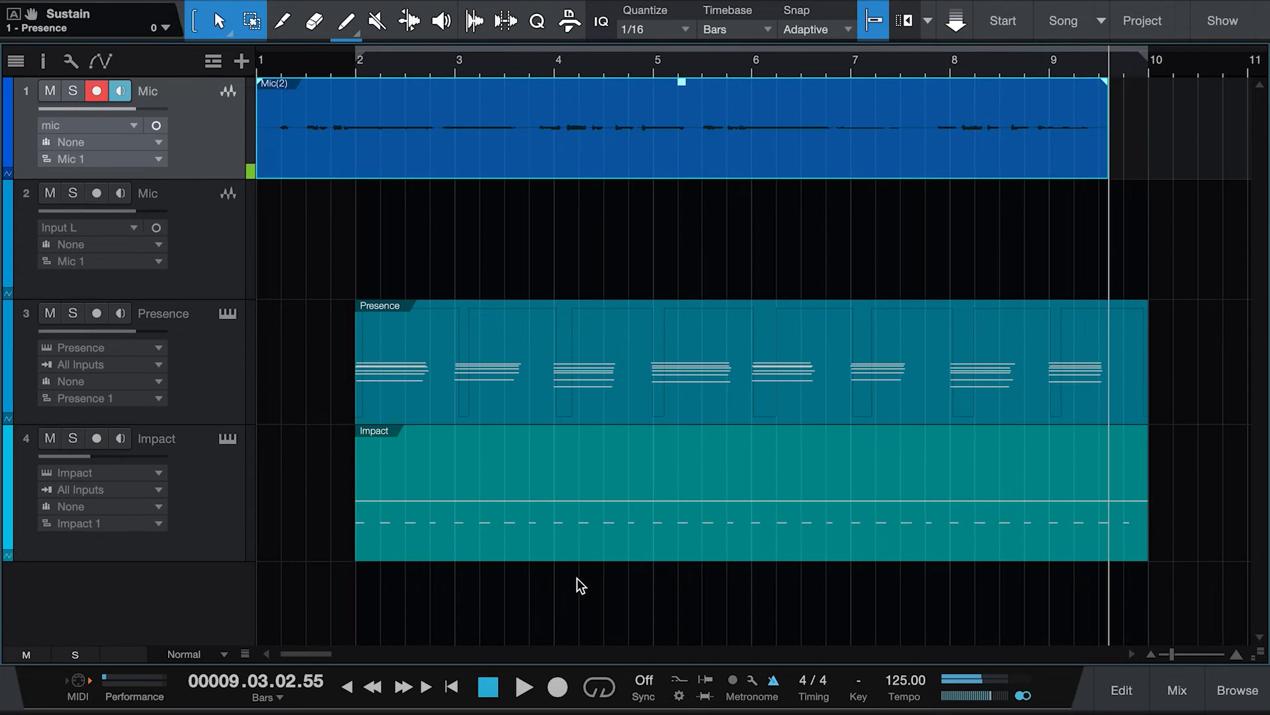
# Step: Set the second Mic track's input to mic - Channel 3
pyautogui.click(133, 227)
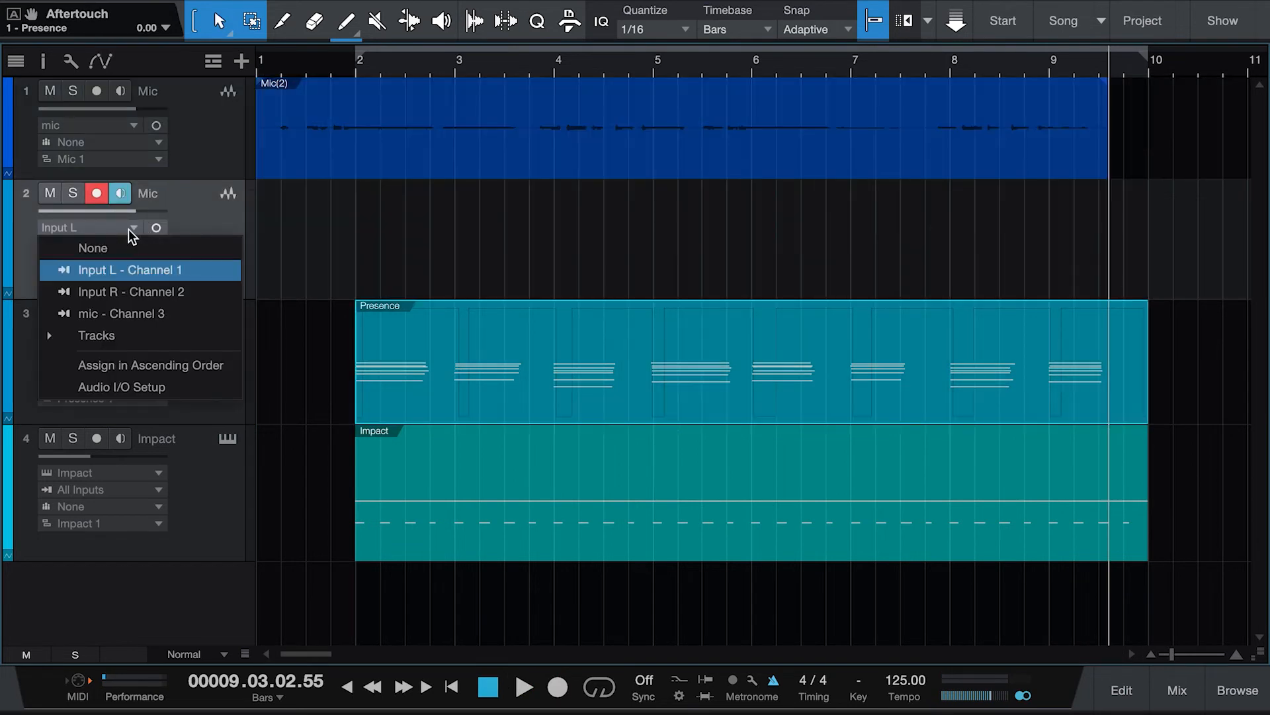
pyautogui.click(157, 321)
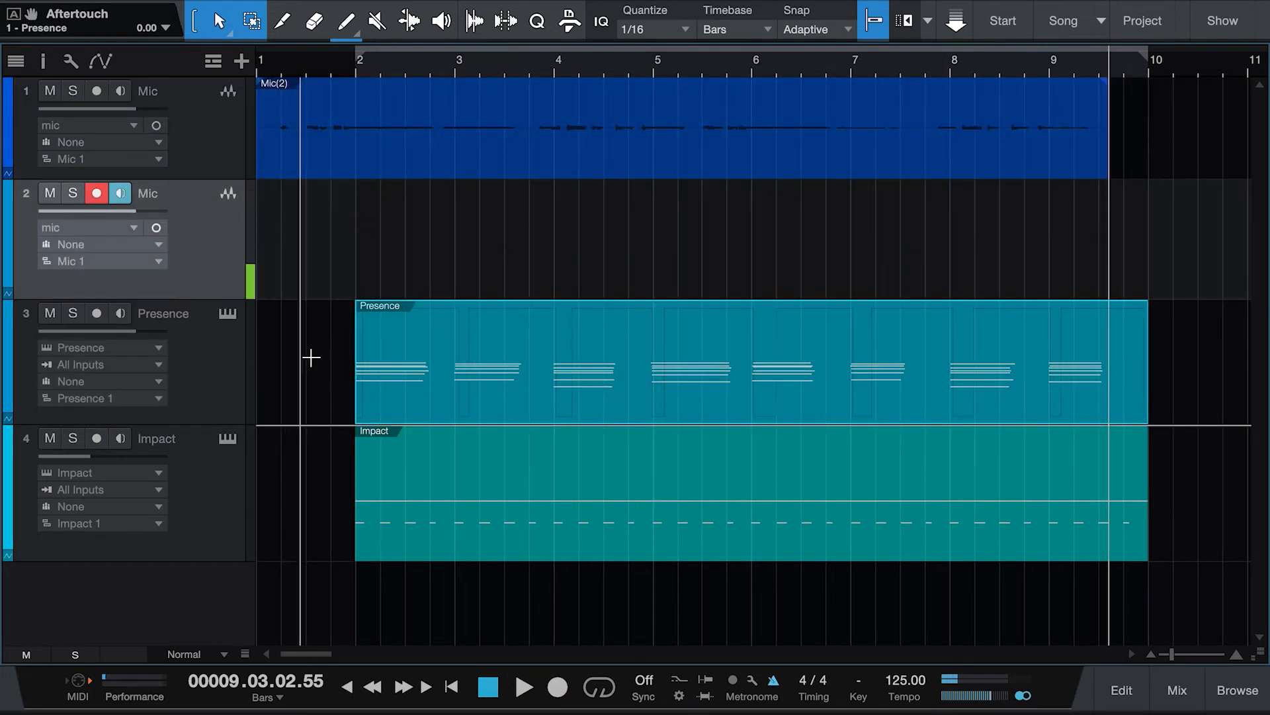
# Step: Record an audio take on the second Mic track from bar 1 to about bar 10, then disarm it
pyautogui.click(558, 687)
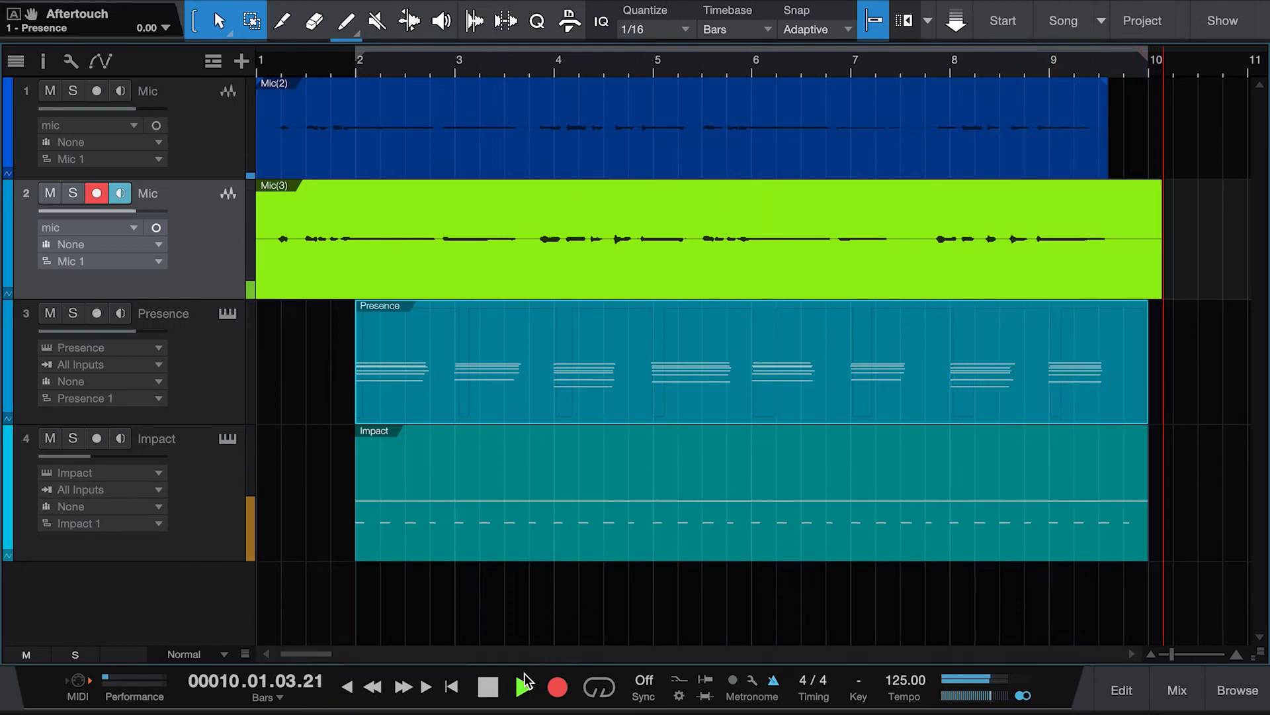
pyautogui.click(484, 691)
pyautogui.click(487, 692)
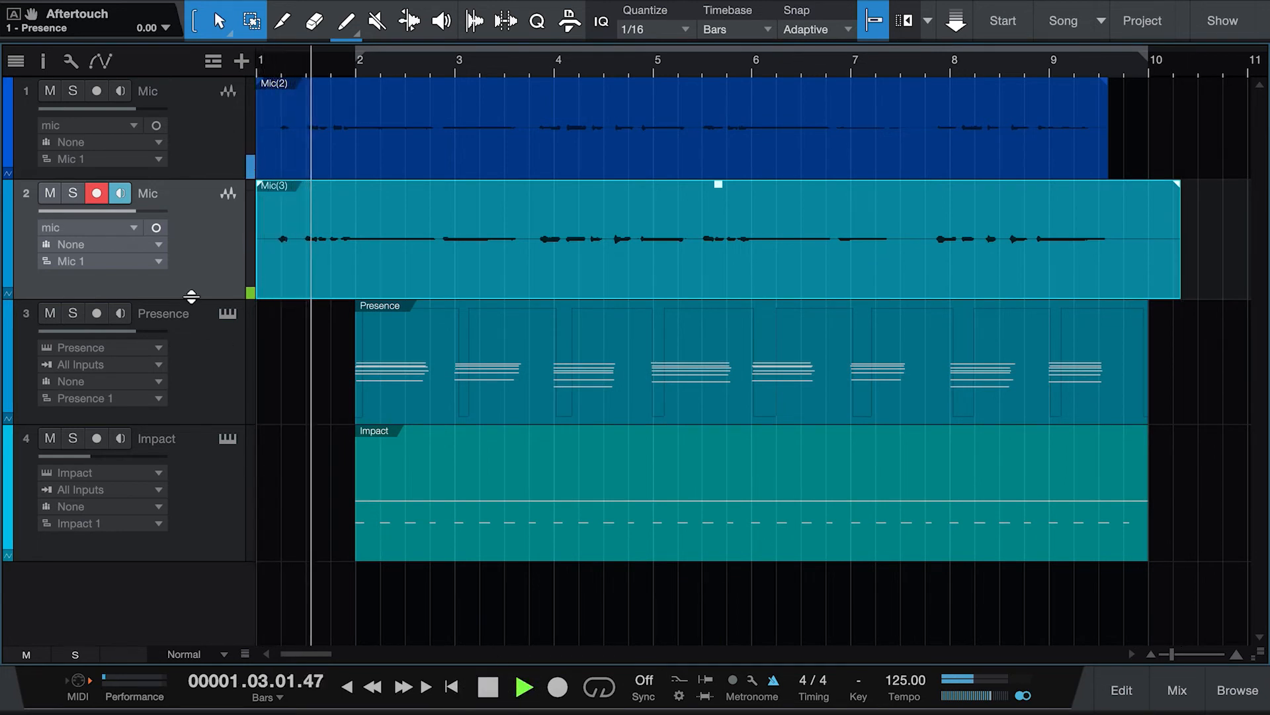
pyautogui.click(97, 192)
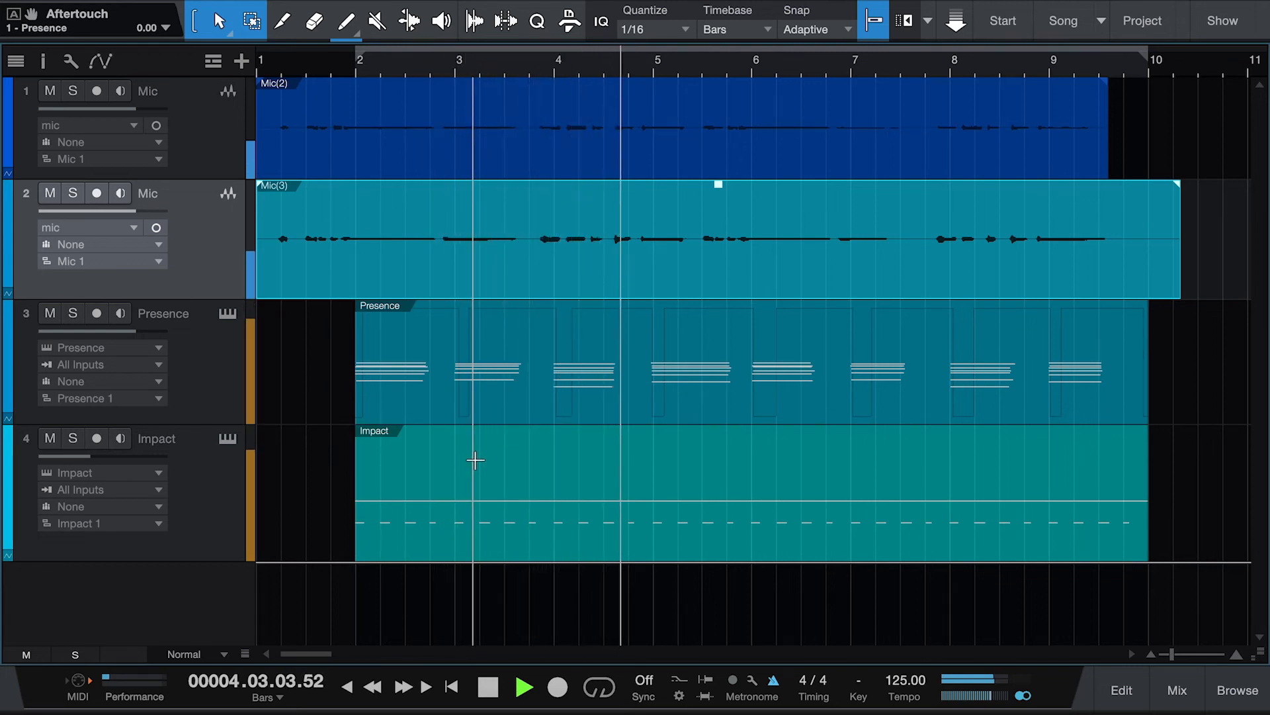
pyautogui.click(488, 689)
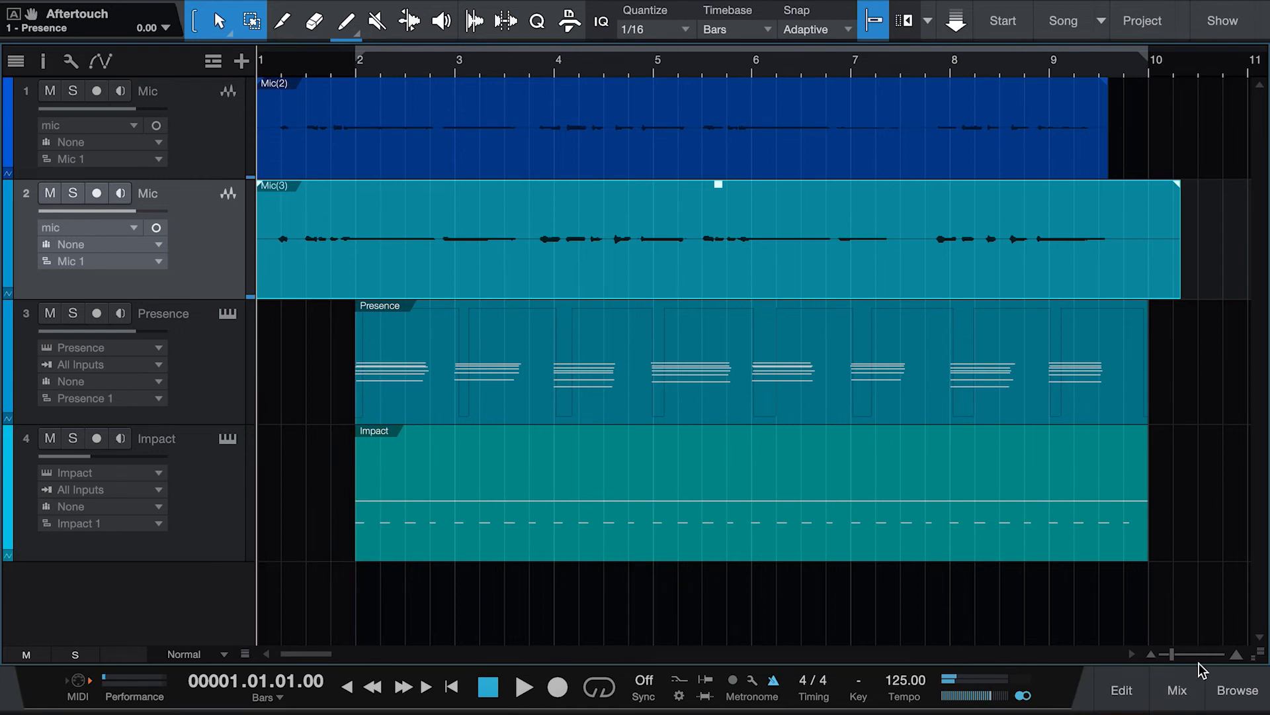
# Step: Add a Mojito instrument track from the PreSonus instruments in the browser
pyautogui.click(1224, 692)
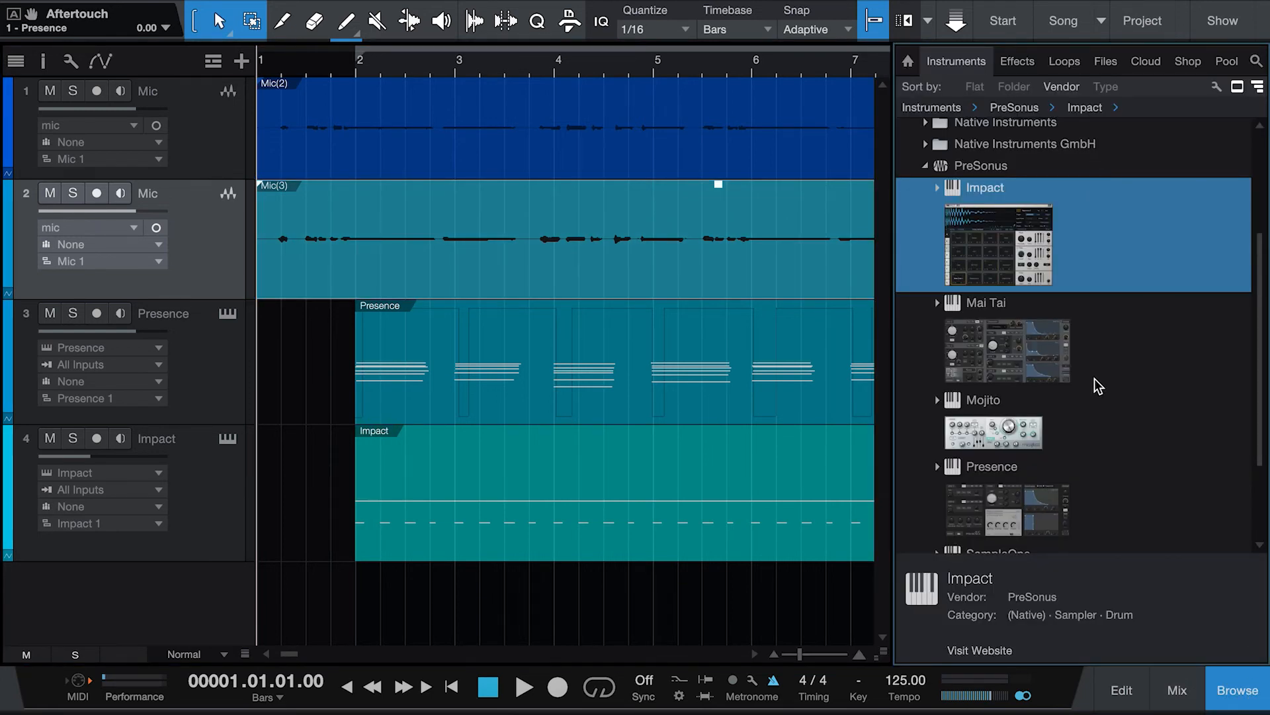
pyautogui.scroll(-1, 1096, 374)
pyautogui.scroll(1, 1096, 388)
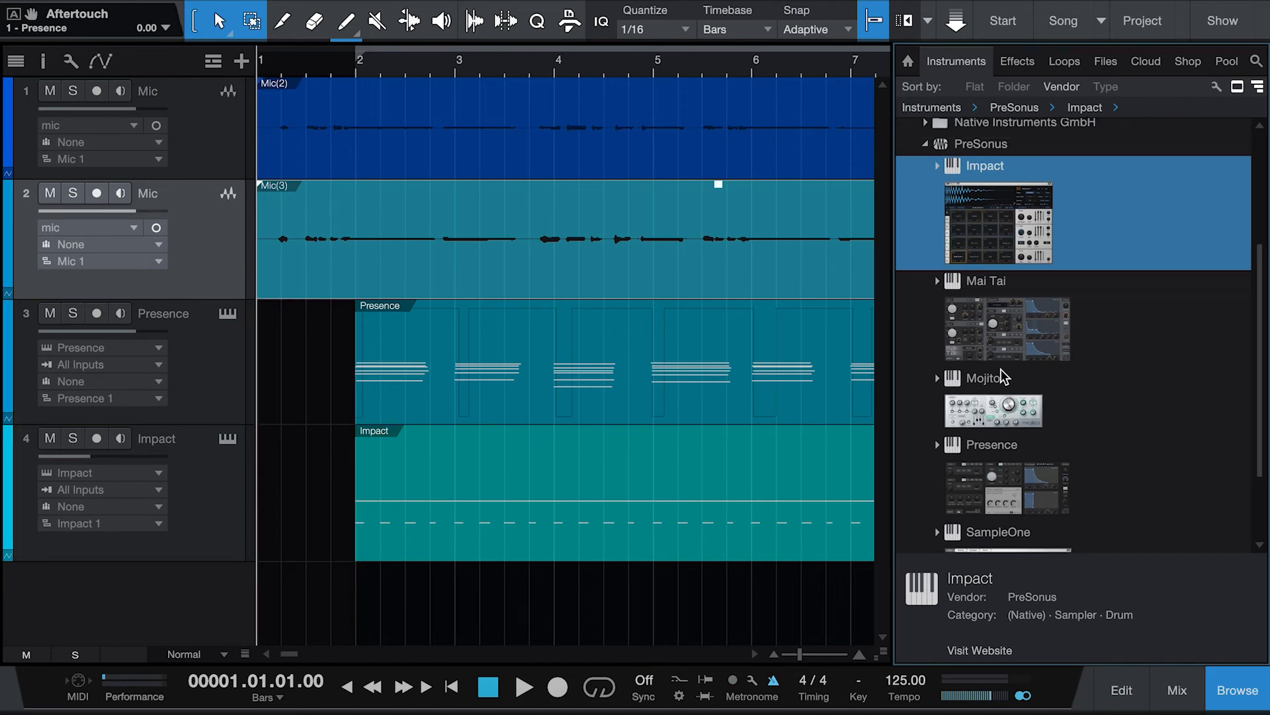
pyautogui.moveTo(999, 429); pyautogui.dragTo(296, 583)
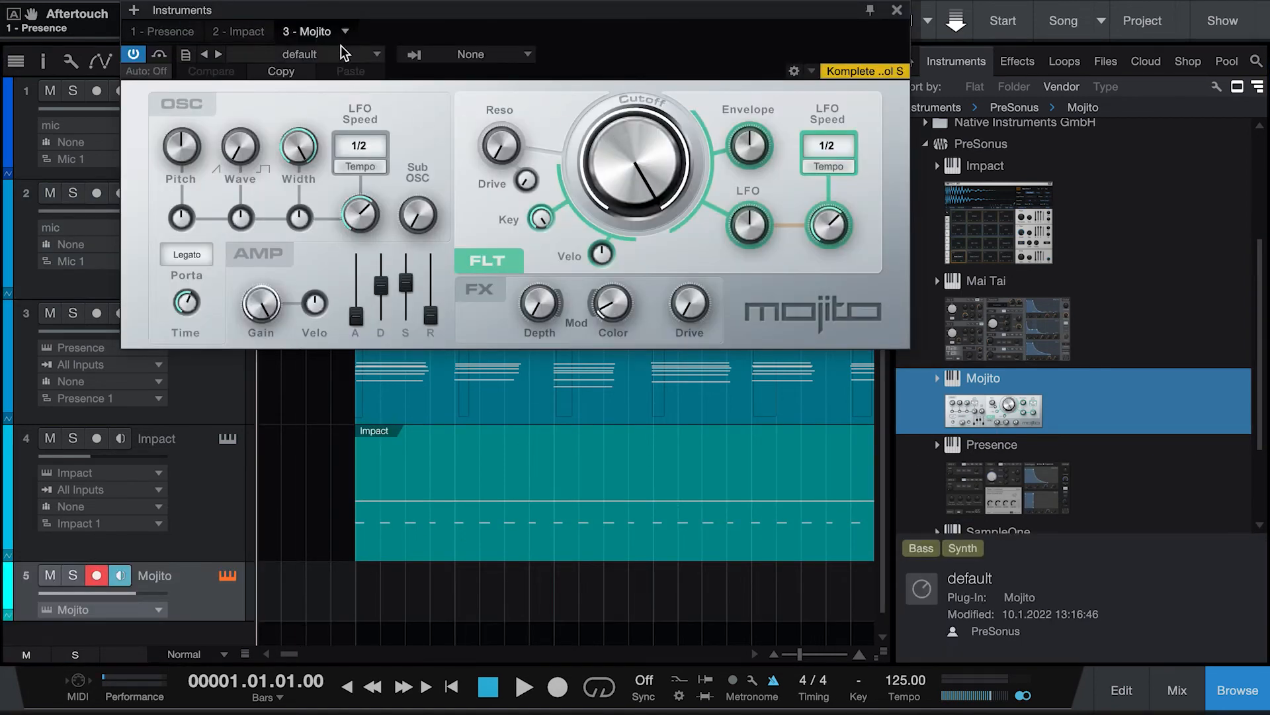
# Step: Try the Drive In preset on Mojito, then load the Classic Subtrabass preset
pyautogui.click(340, 53)
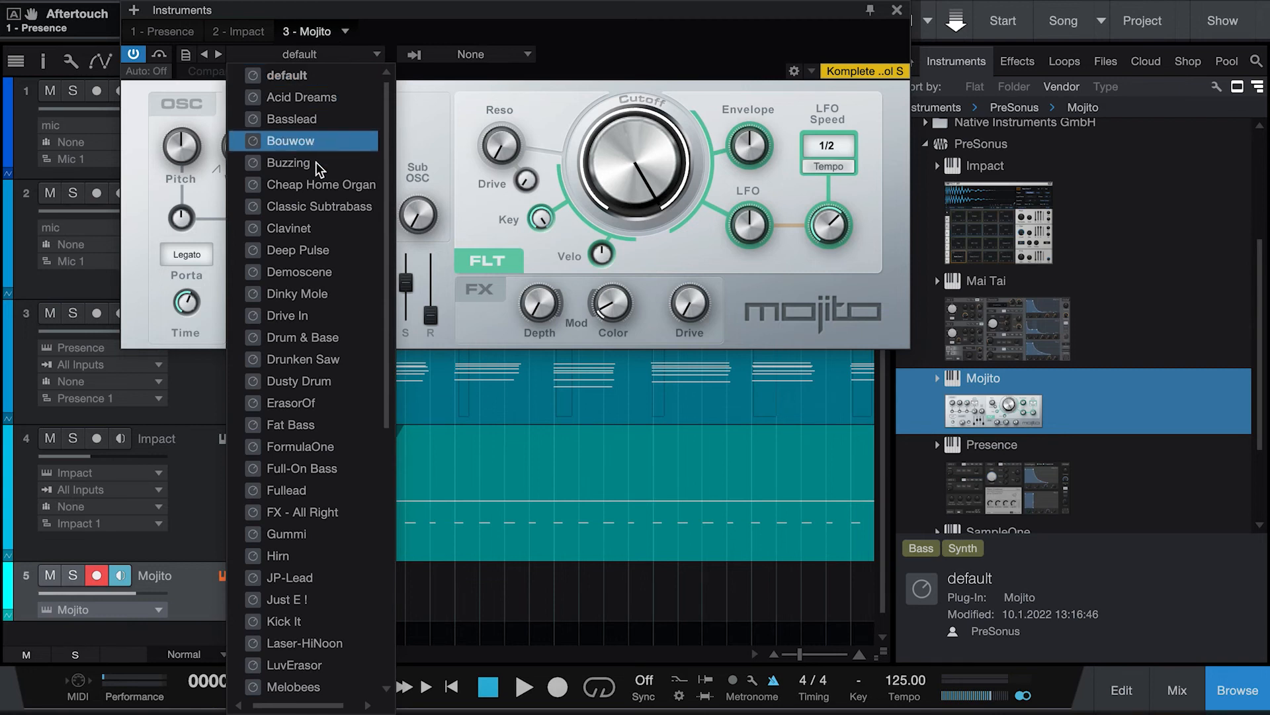
pyautogui.click(340, 430)
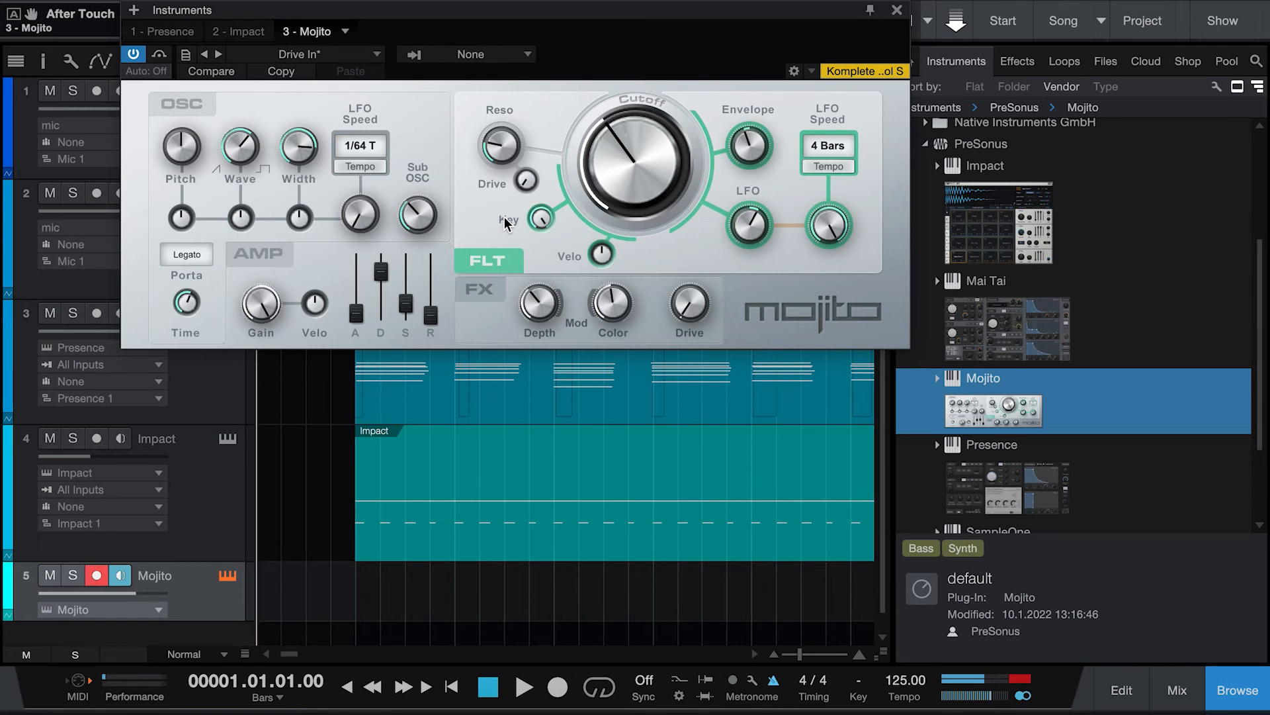
pyautogui.click(281, 61)
pyautogui.scroll(-3, 353, 184)
pyautogui.scroll(3, 354, 184)
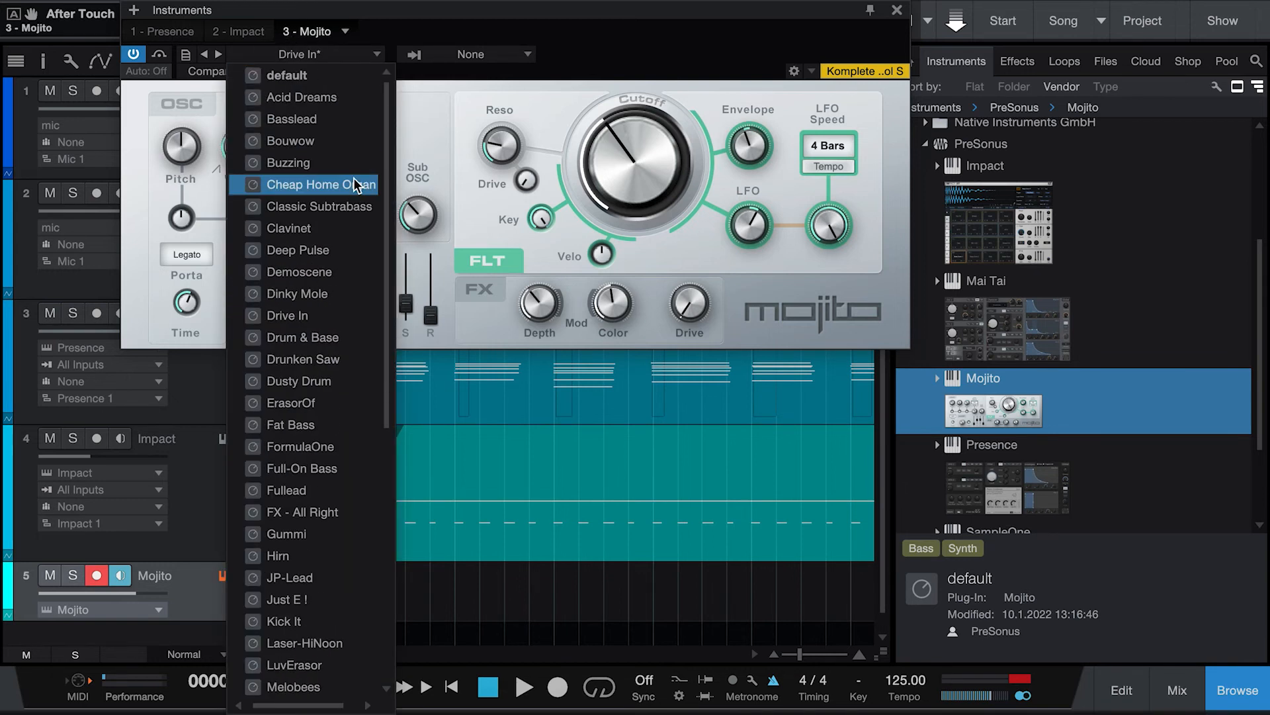
pyautogui.click(365, 209)
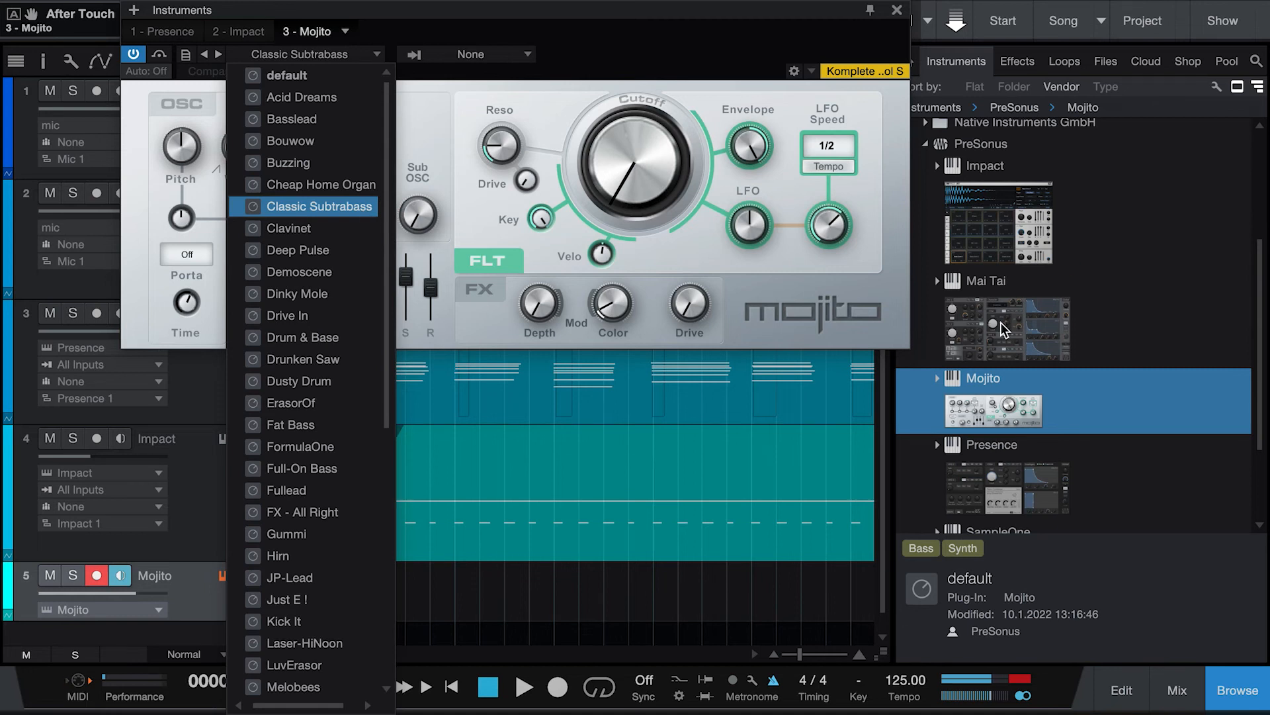
# Step: Replace the Mojito instrument on the fifth track with Mai Tai from the PreSonus instruments
pyautogui.click(634, 303)
pyautogui.moveTo(1028, 335); pyautogui.dragTo(544, 255)
pyautogui.moveTo(1039, 354); pyautogui.dragTo(194, 586)
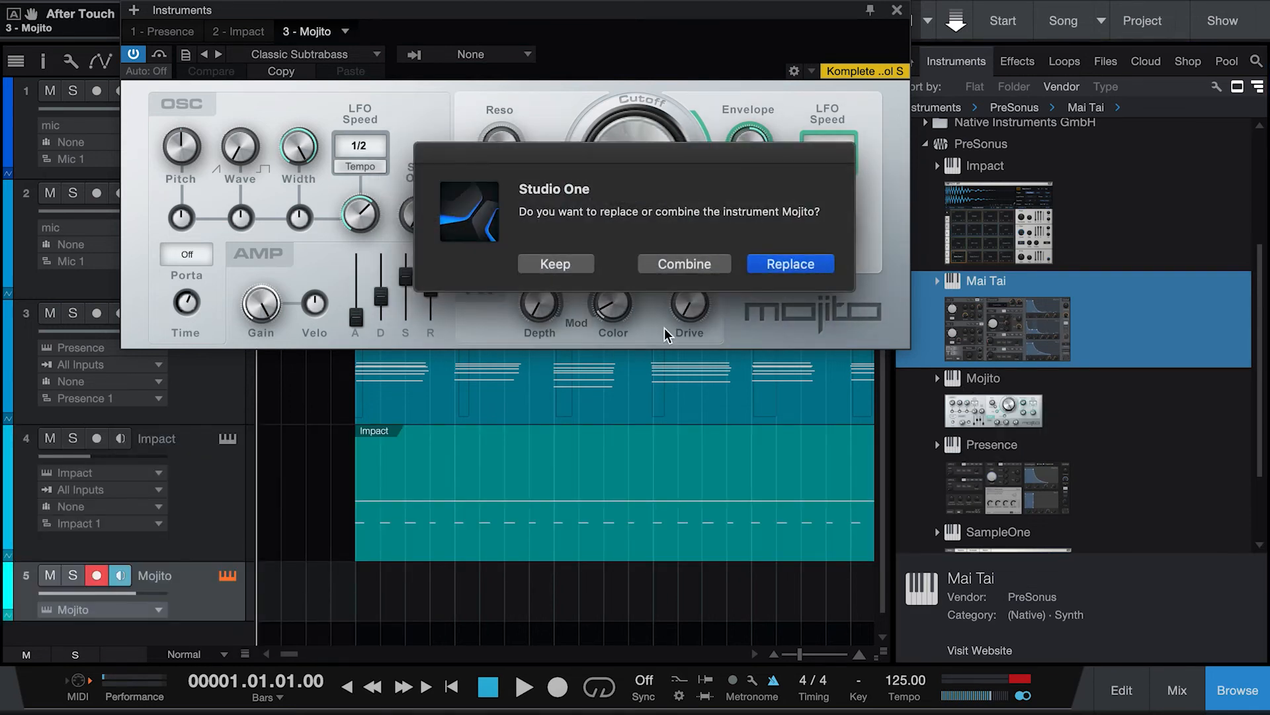
pyautogui.click(756, 263)
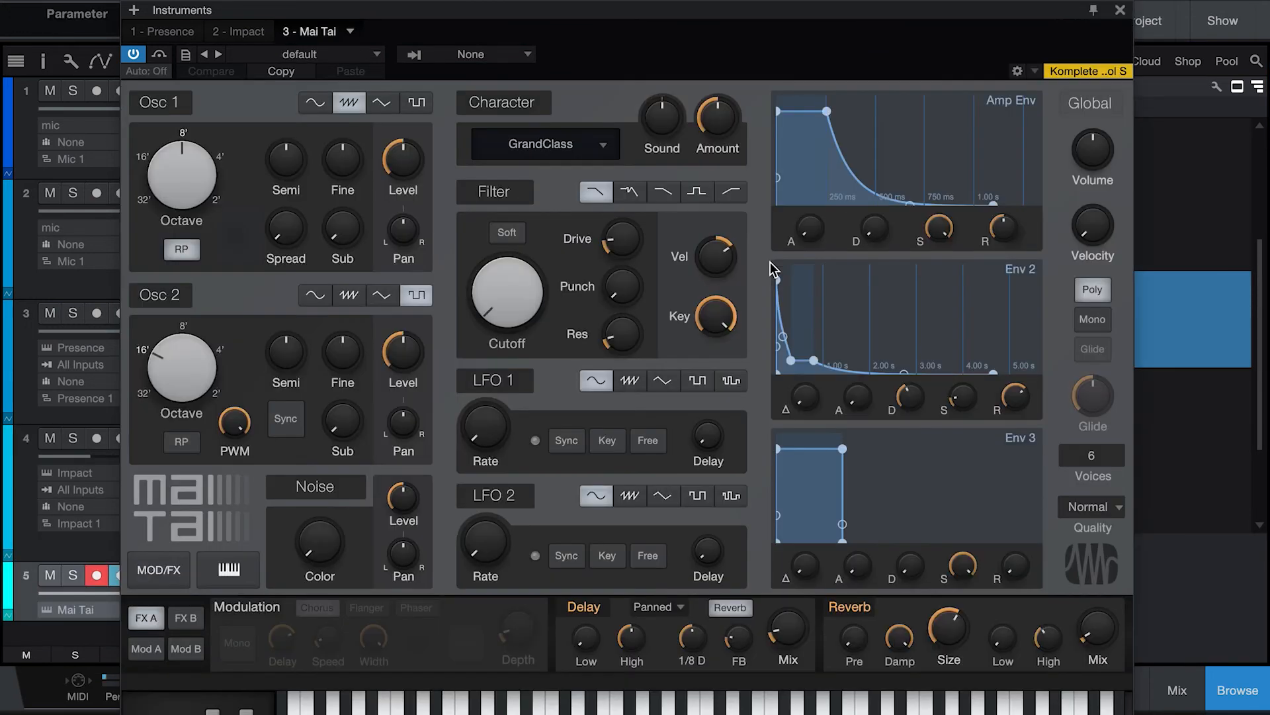
# Step: Load a preset from the Bass folder in the Mai Tai preset list
pyautogui.click(340, 59)
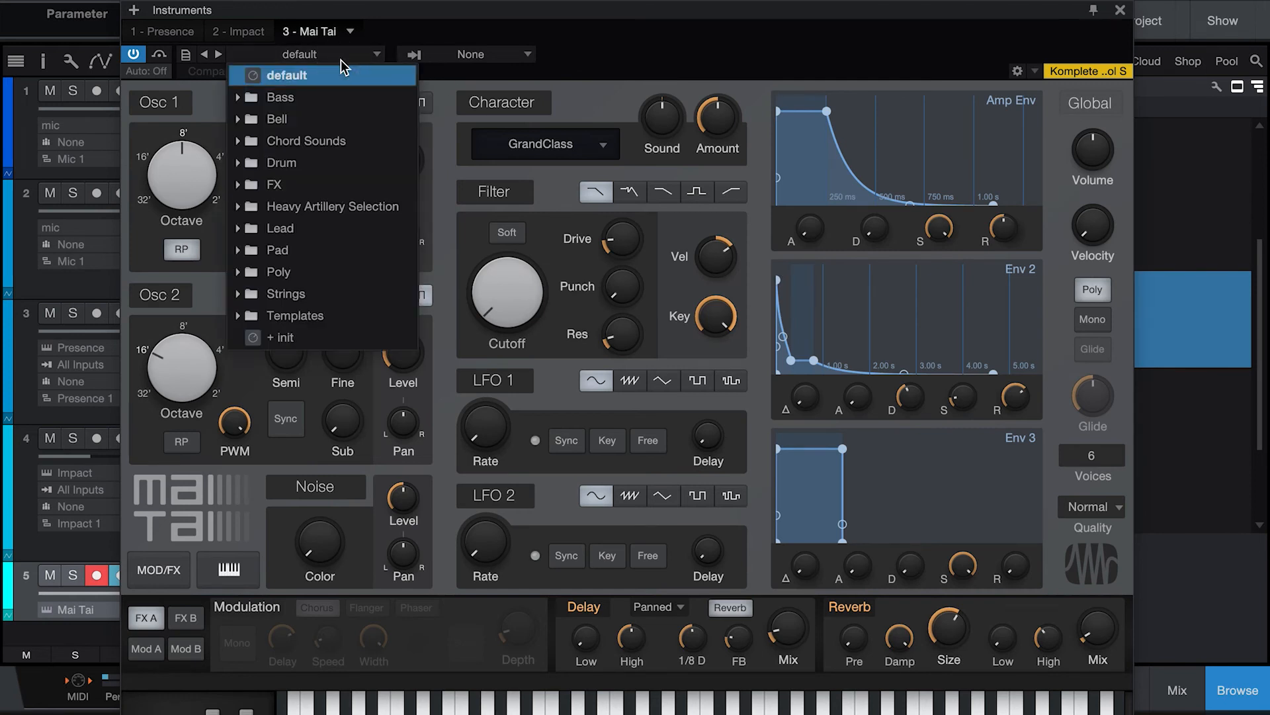
pyautogui.click(237, 98)
pyautogui.click(327, 176)
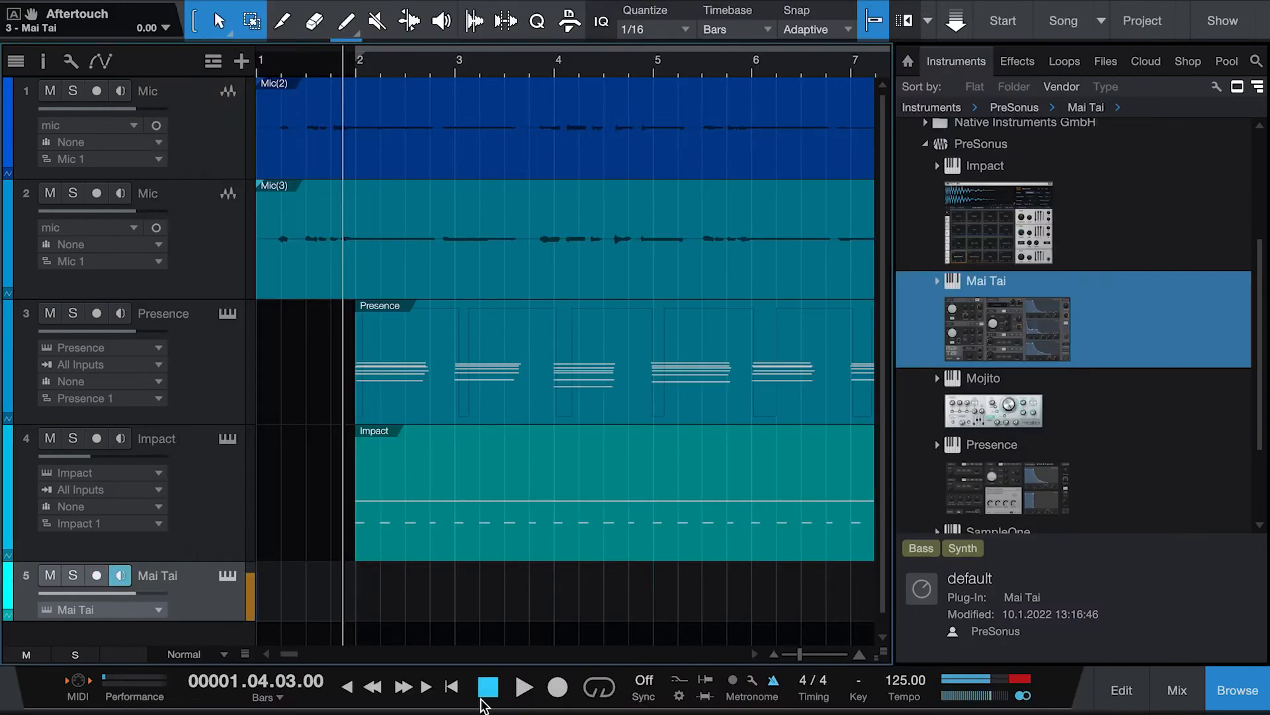
# Step: Play the arrangement back, return to the start, and record a bass part on the Mai Tai track to about bar 10
pyautogui.click(522, 688)
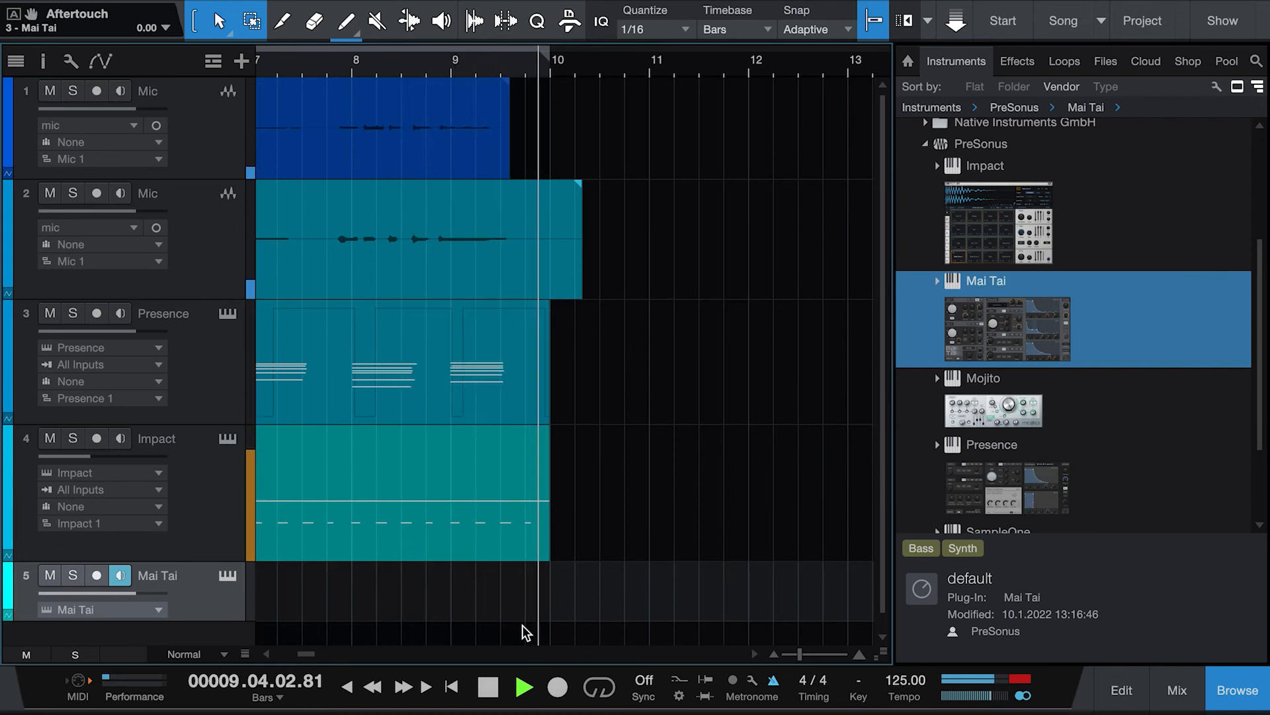
pyautogui.click(493, 690)
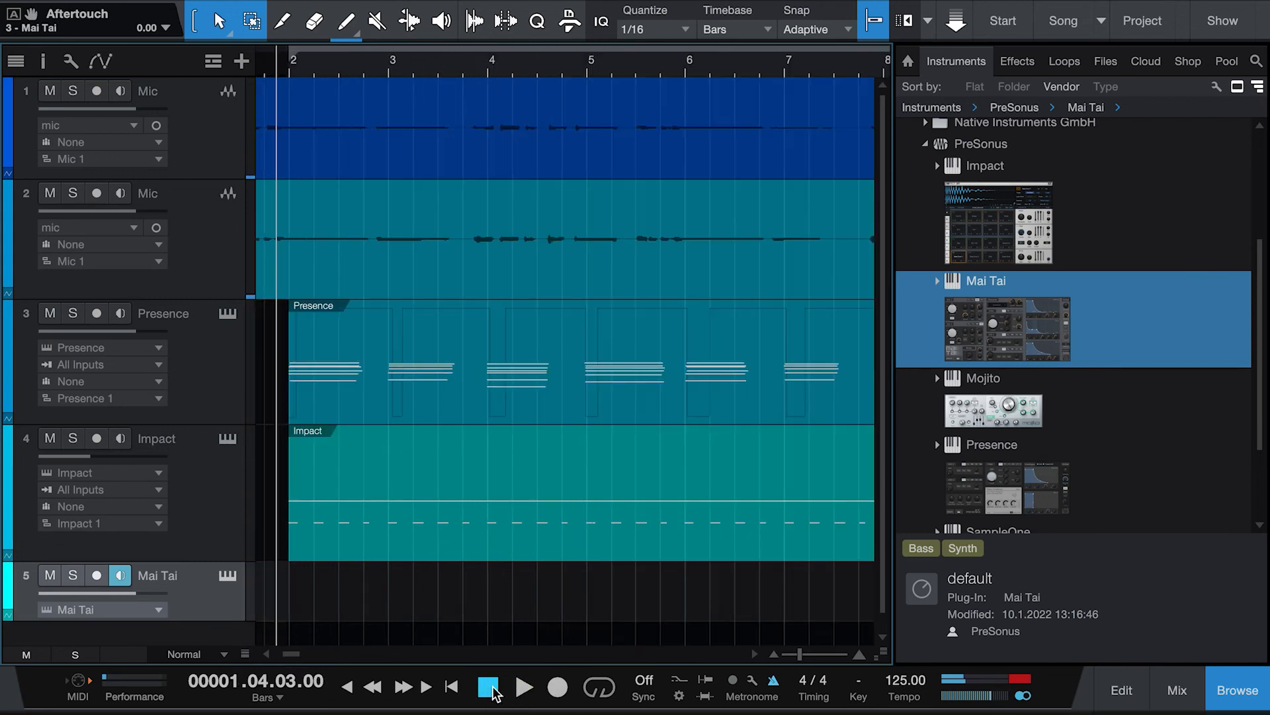
pyautogui.click(493, 689)
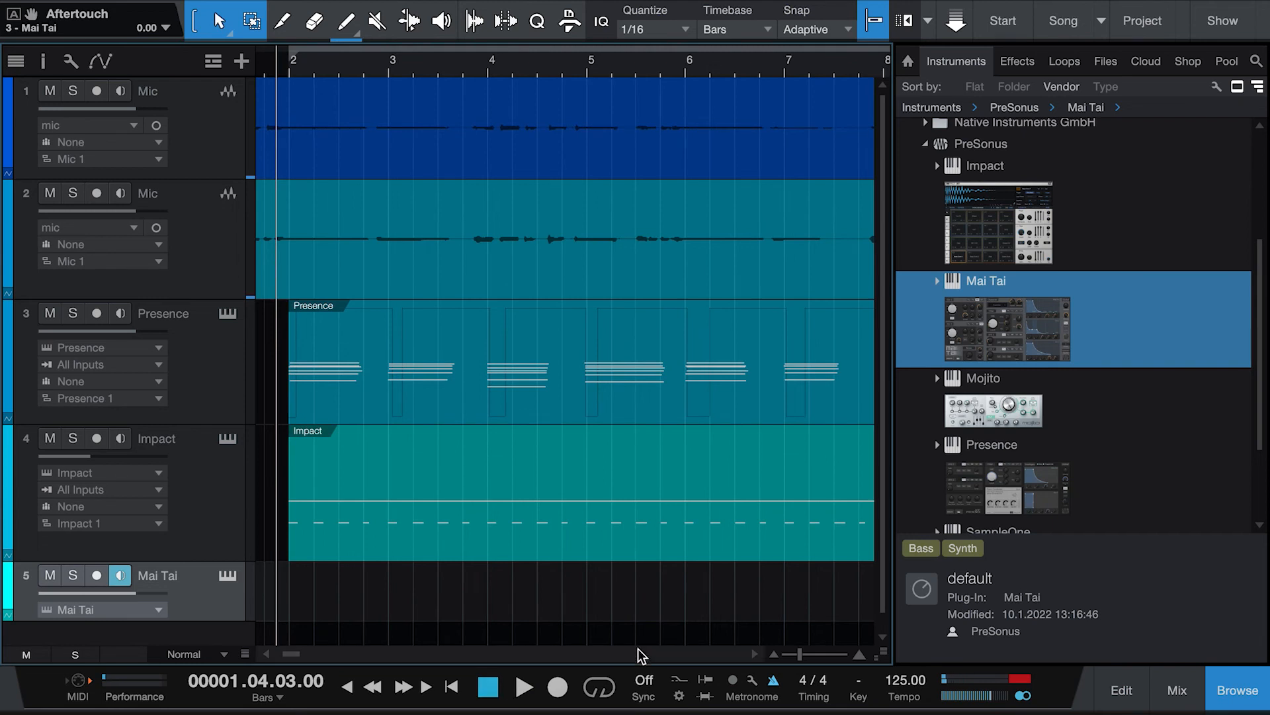
pyautogui.click(561, 687)
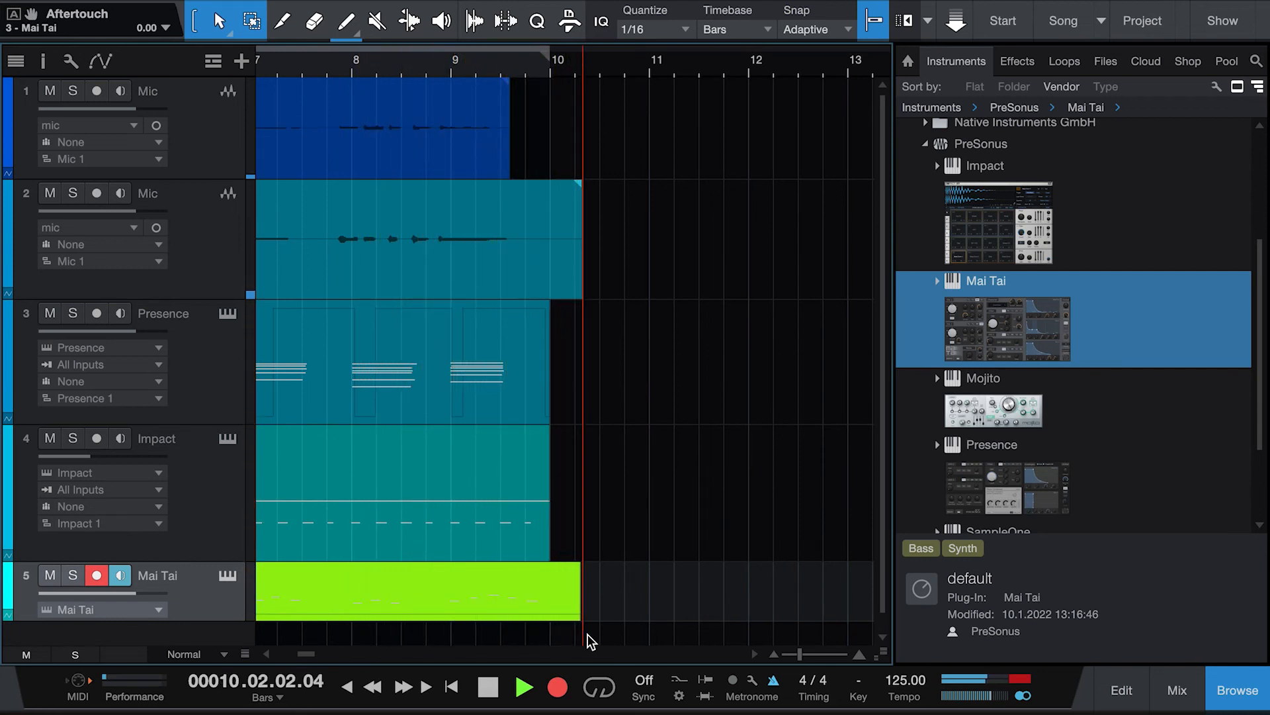
pyautogui.click(493, 688)
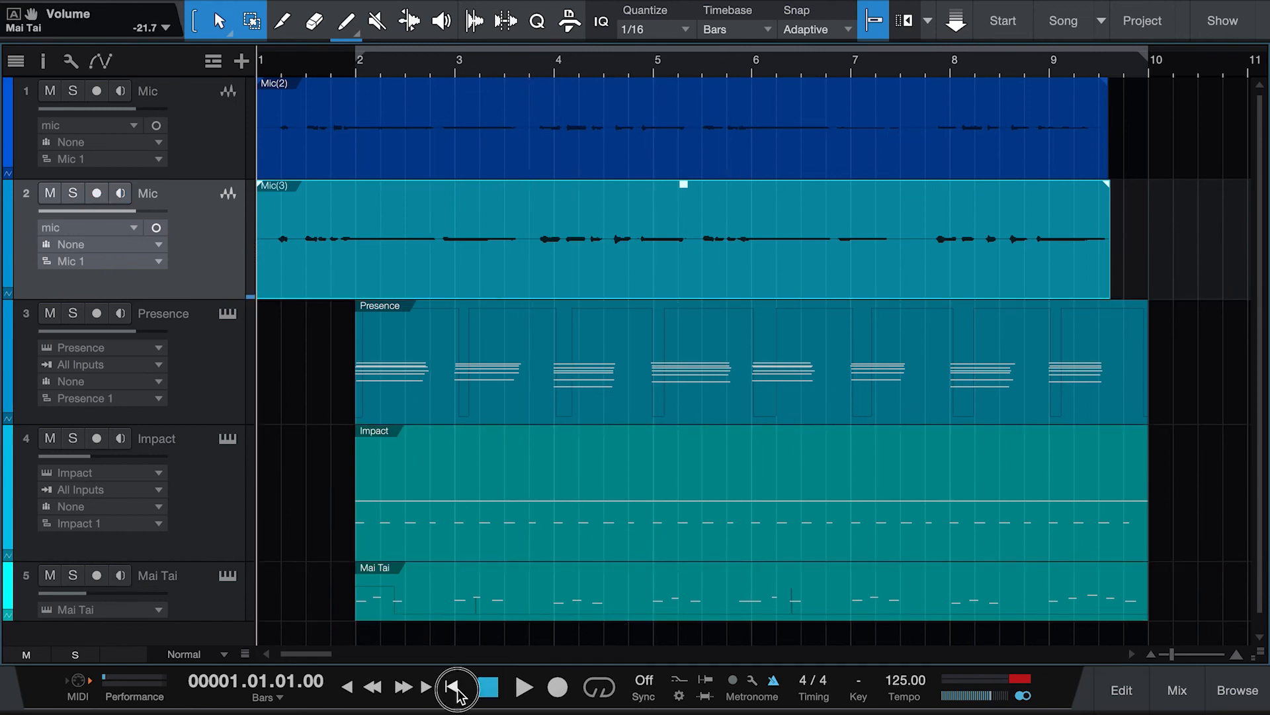
# Step: Play the song and set the Mai Tai track's volume to -10.7 dB
pyautogui.press('space')
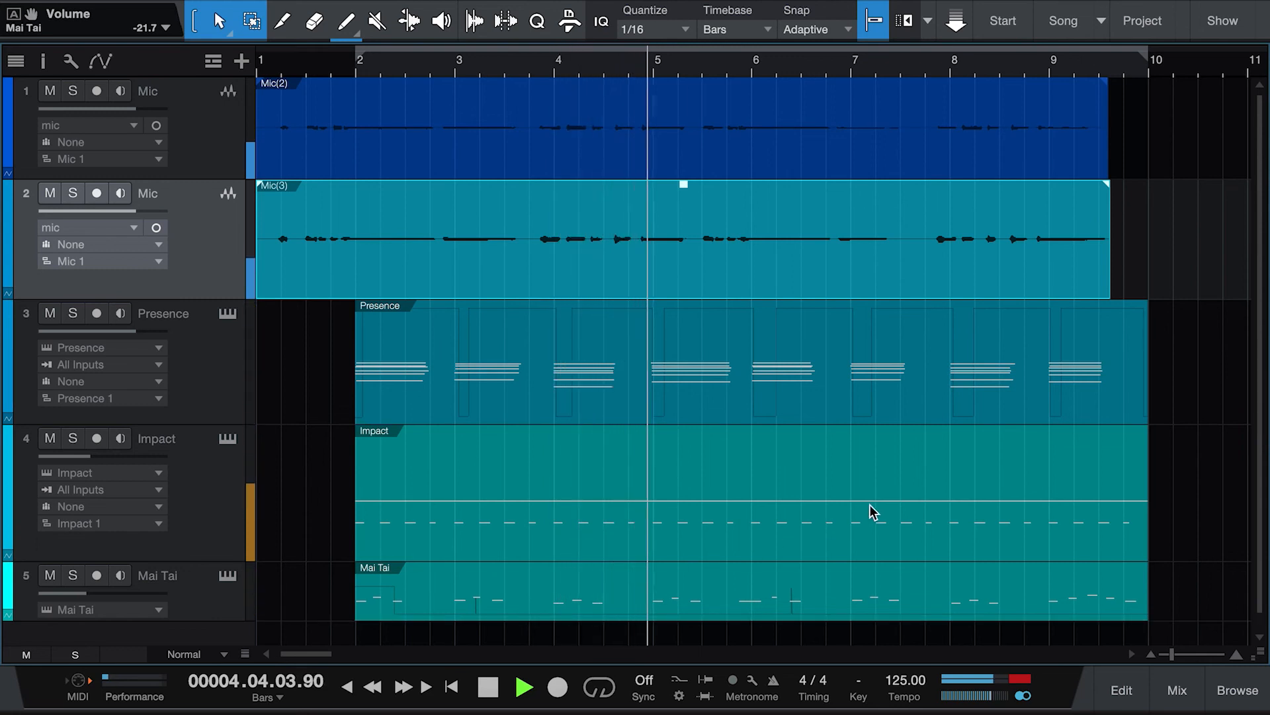
pyautogui.moveTo(93, 600); pyautogui.dragTo(107, 602)
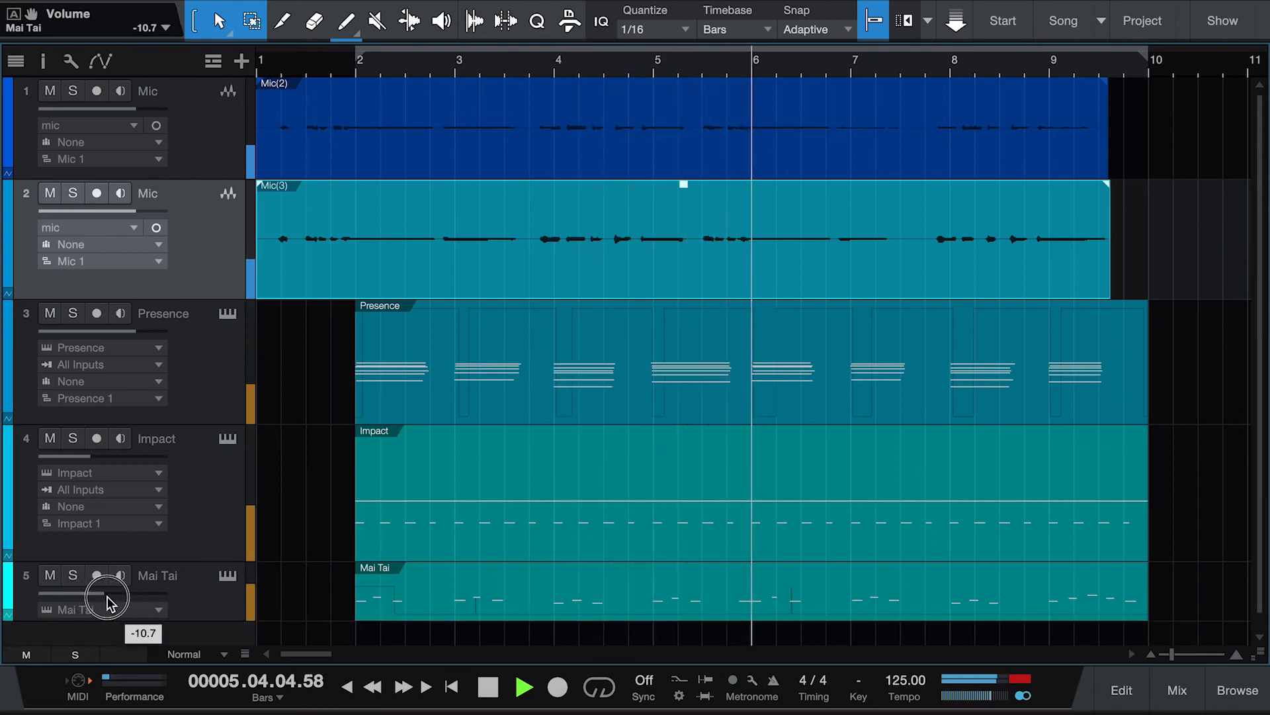